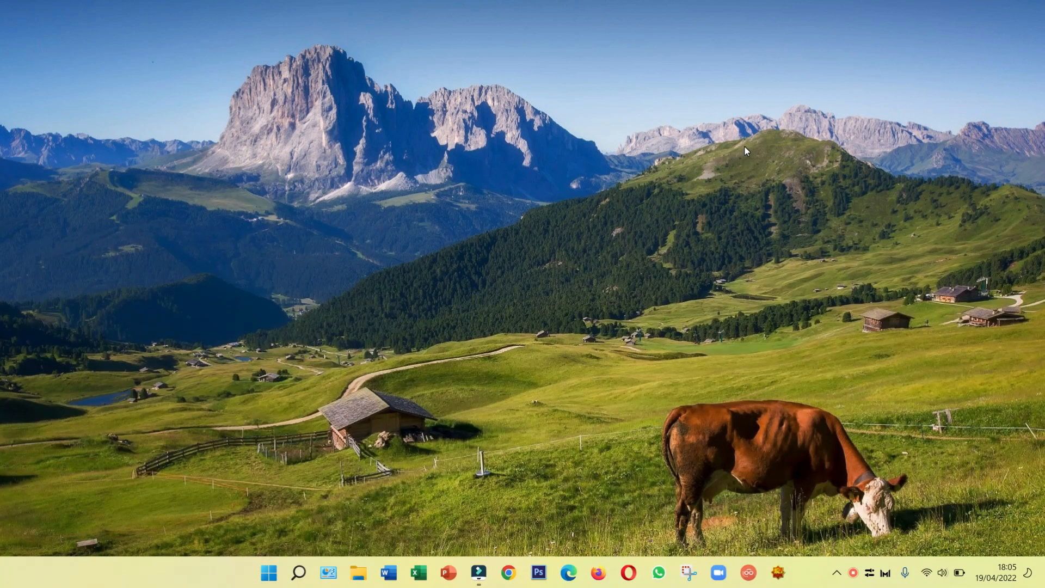
Open the Canva home page in Microsoft Edge and look over the suggested and recent designs
left_click(569, 571)
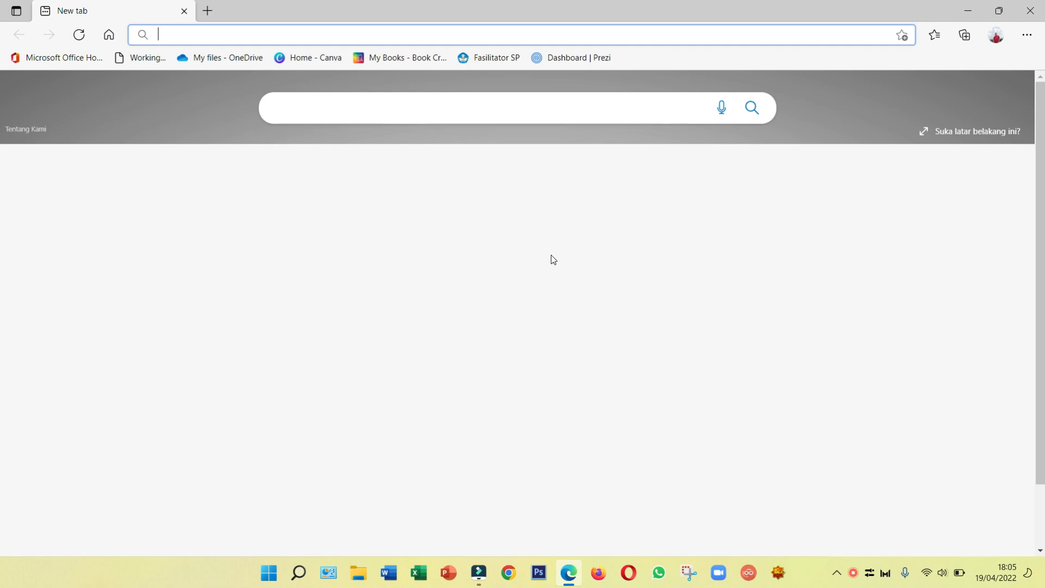
left_click(292, 55)
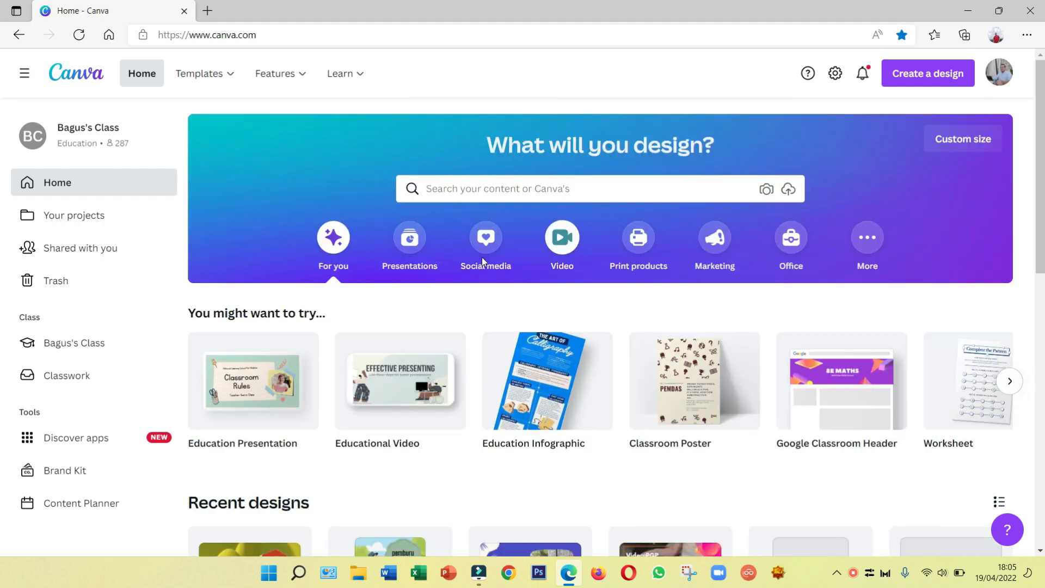
scroll(300, 449, "down", 3)
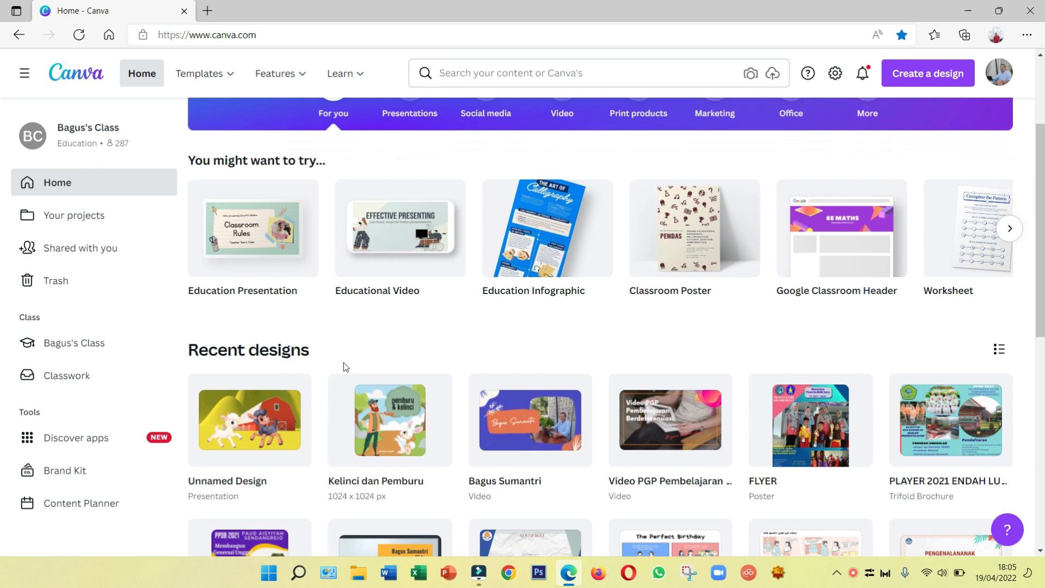
scroll(447, 353, "up", 3)
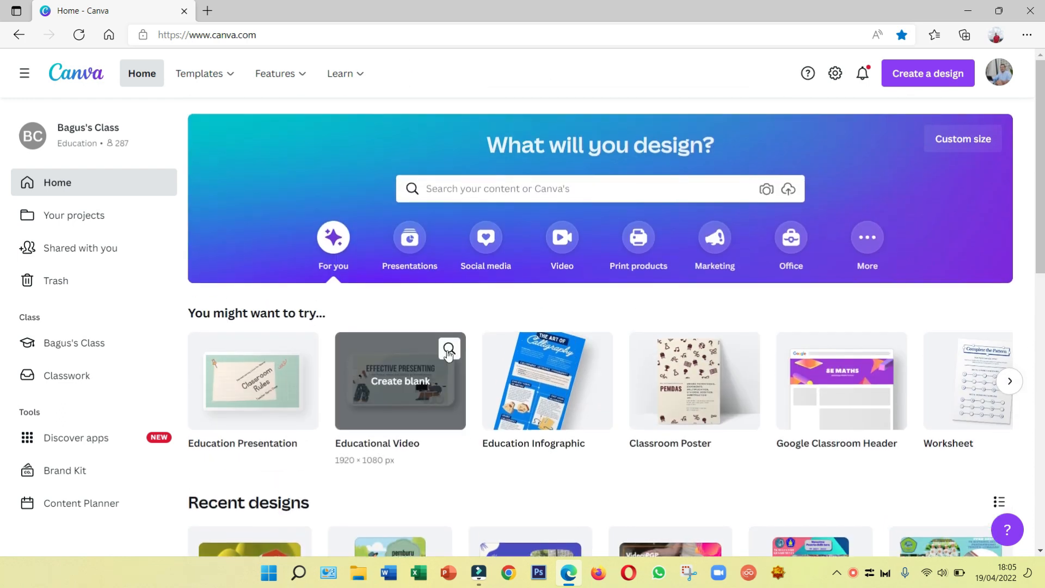
scroll(448, 353, "down", 3)
scroll(447, 351, "up", 3)
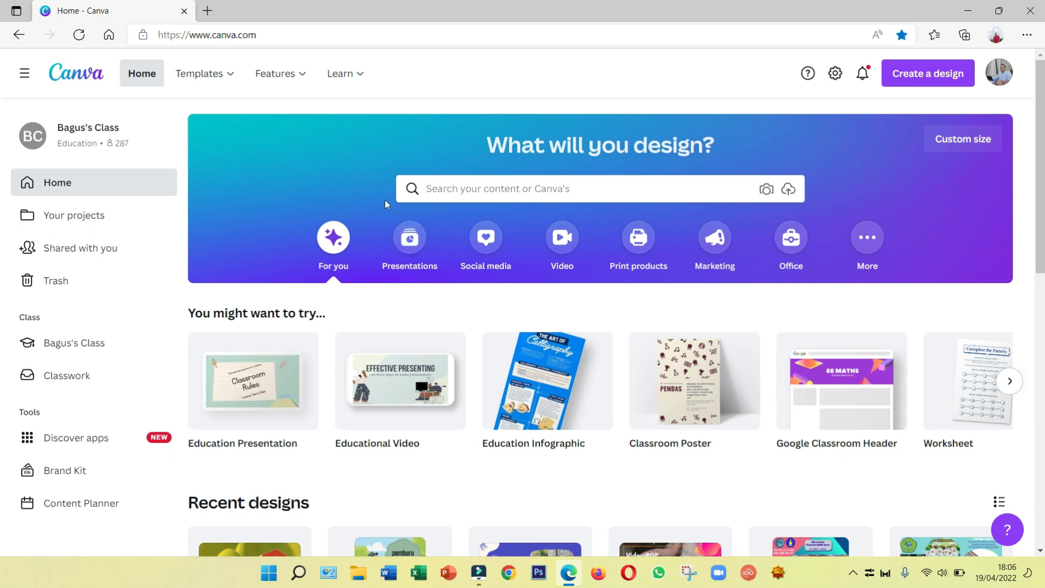
Browse the presentation formats and create a blank Presentation (16:9) design of 1920 × 1080 px
left_click(409, 241)
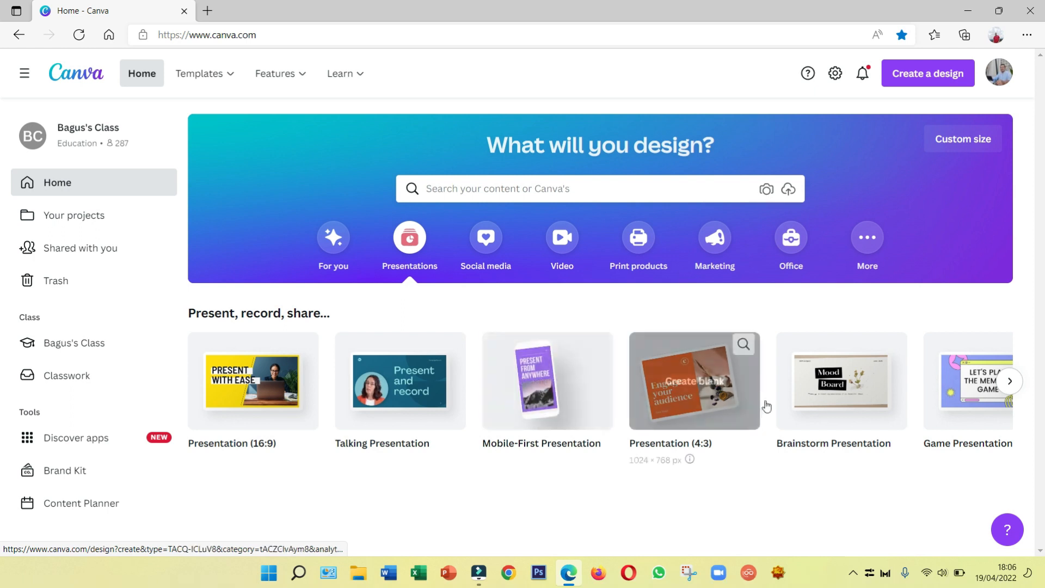
left_click(1016, 383)
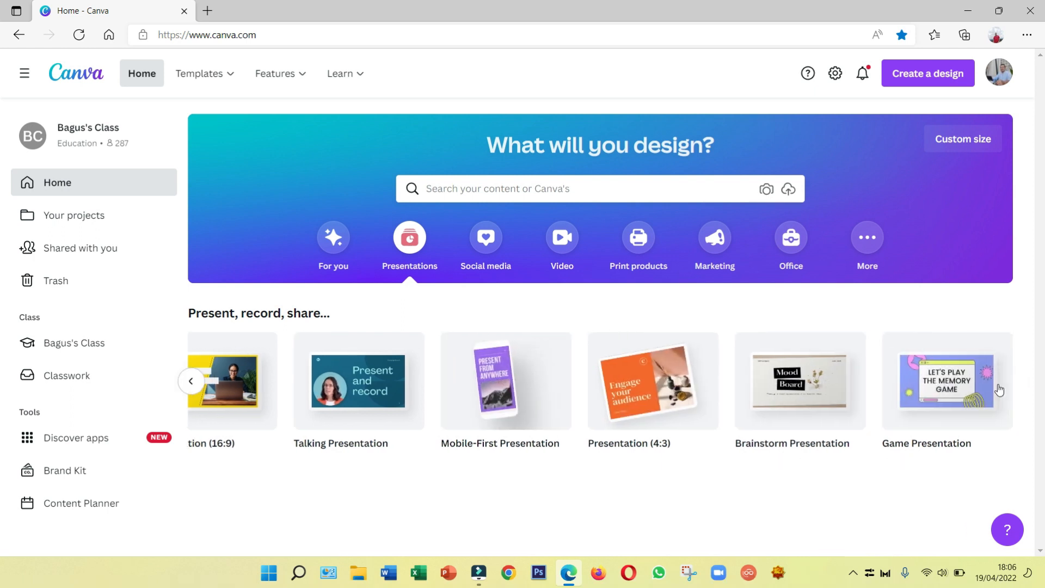
left_click(186, 381)
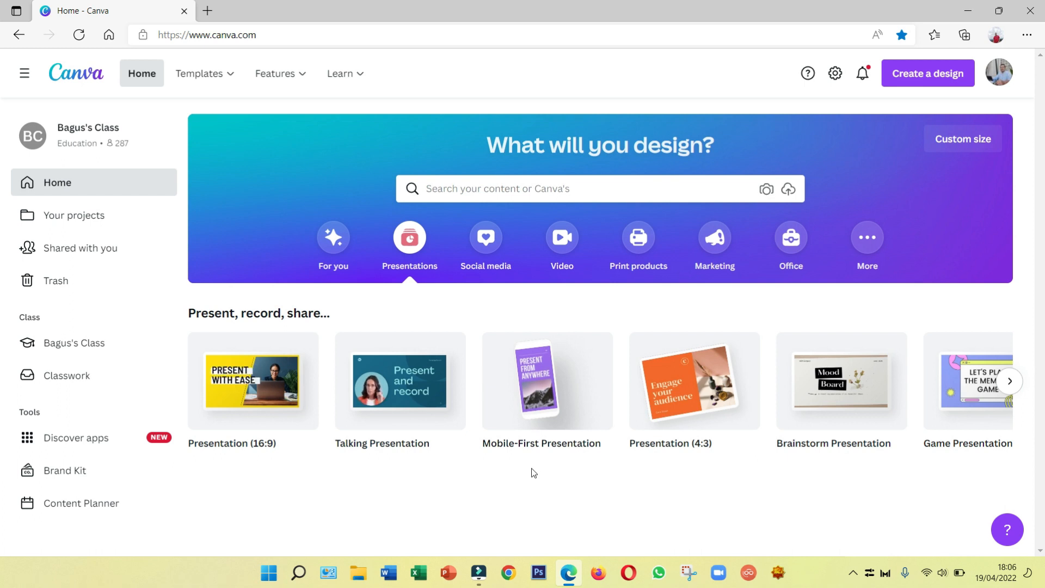
mouse_move(548, 400)
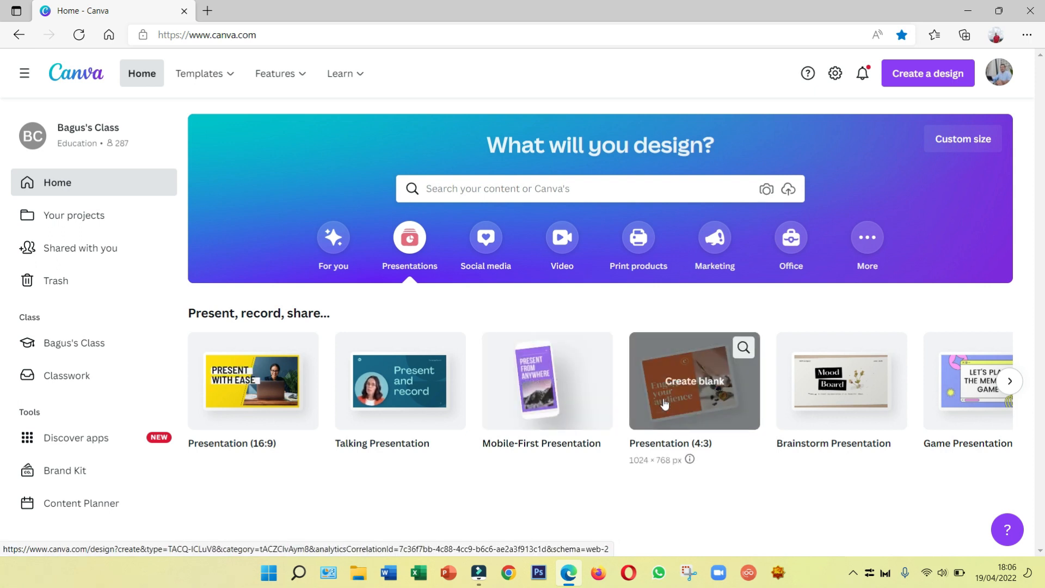
mouse_move(248, 387)
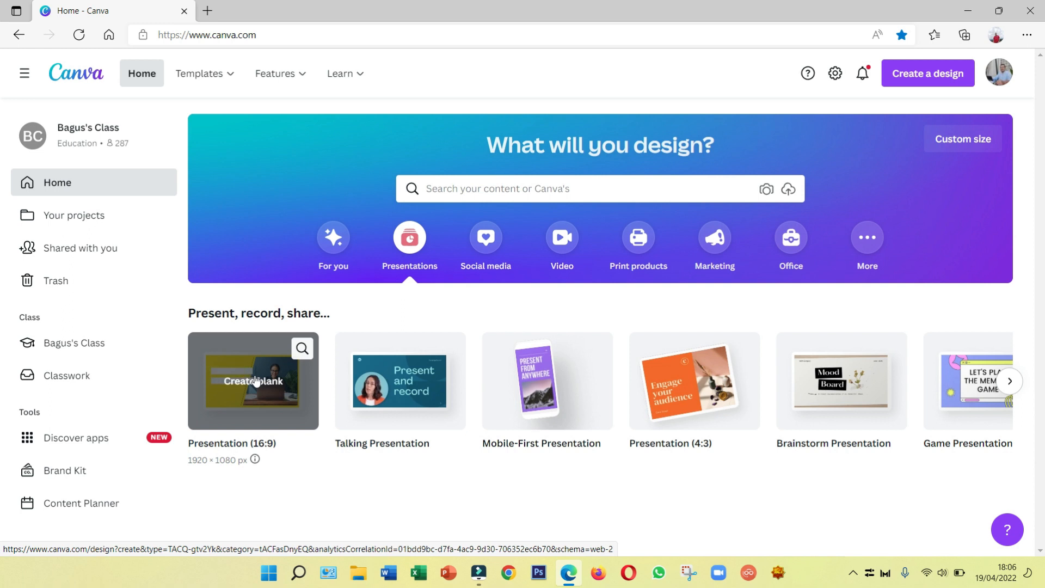
left_click(256, 381)
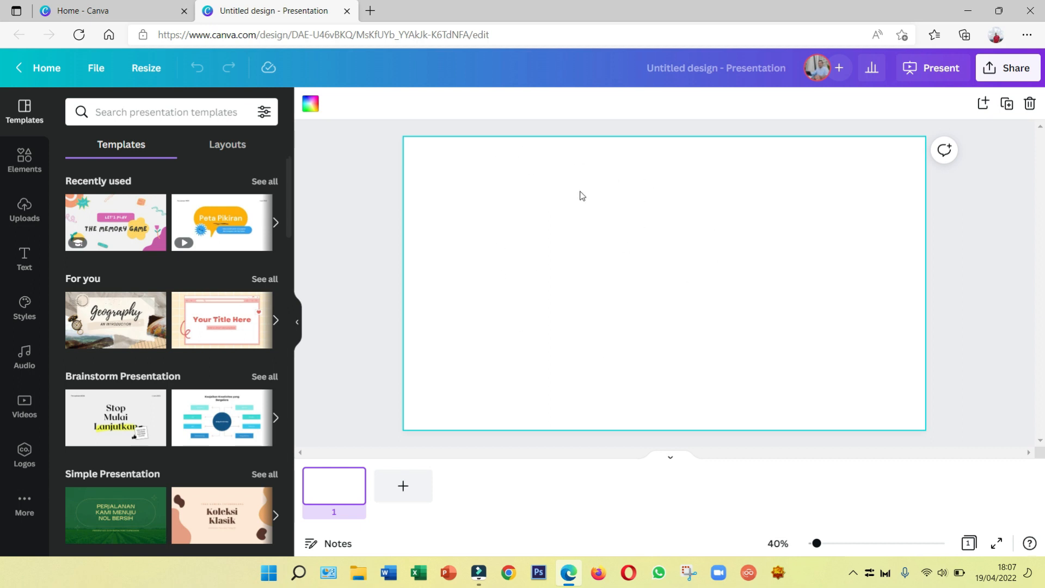
Rename the untitled presentation as "Sapi dan Ayam Jantan"
left_click(712, 61)
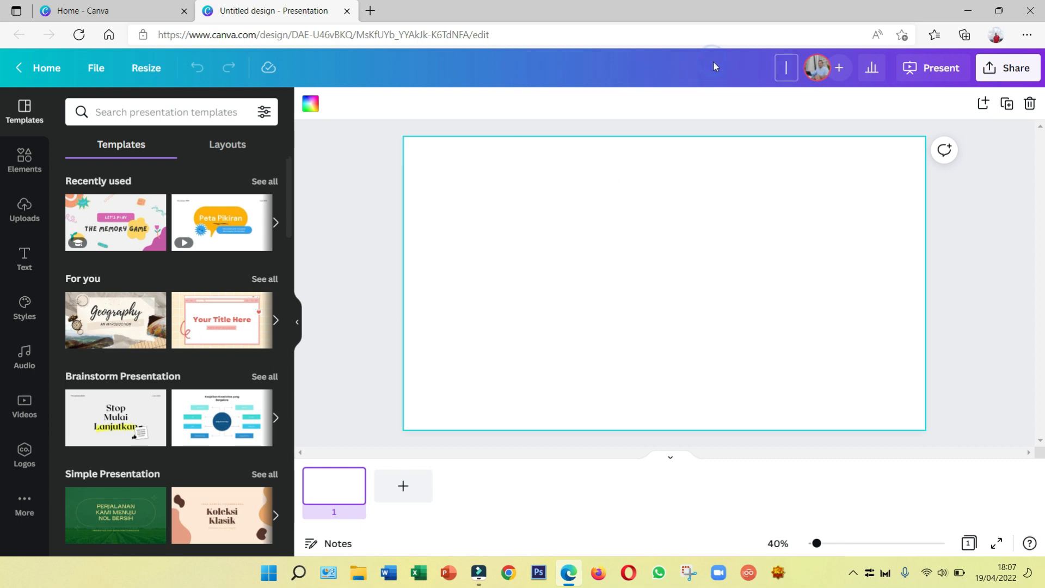
type("Sapi dan Ayam Jantan")
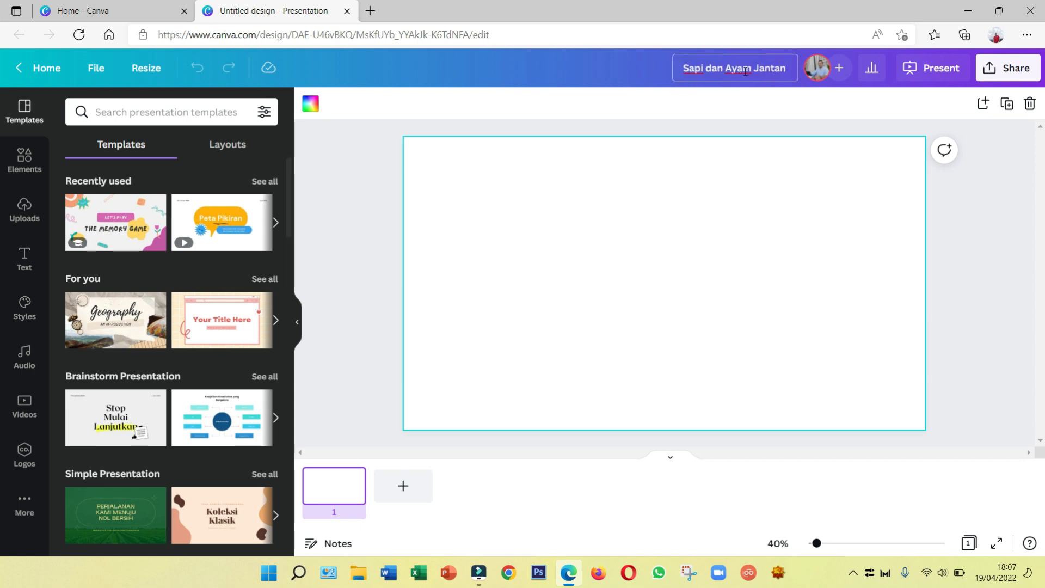
left_click(533, 111)
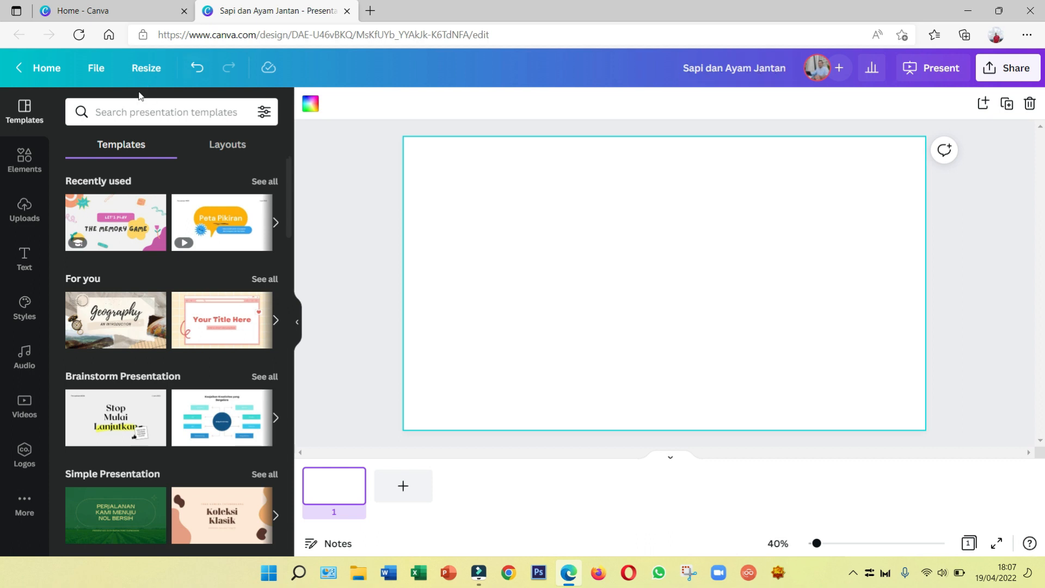
Search the elements library for "farm cartoon"
left_click(30, 170)
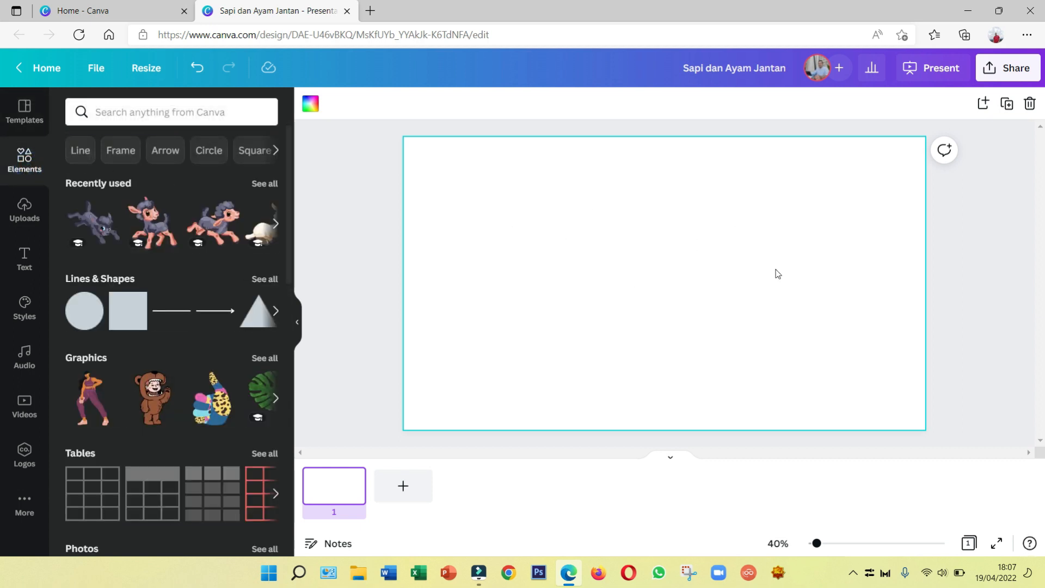
left_click(162, 115)
key("Escape")
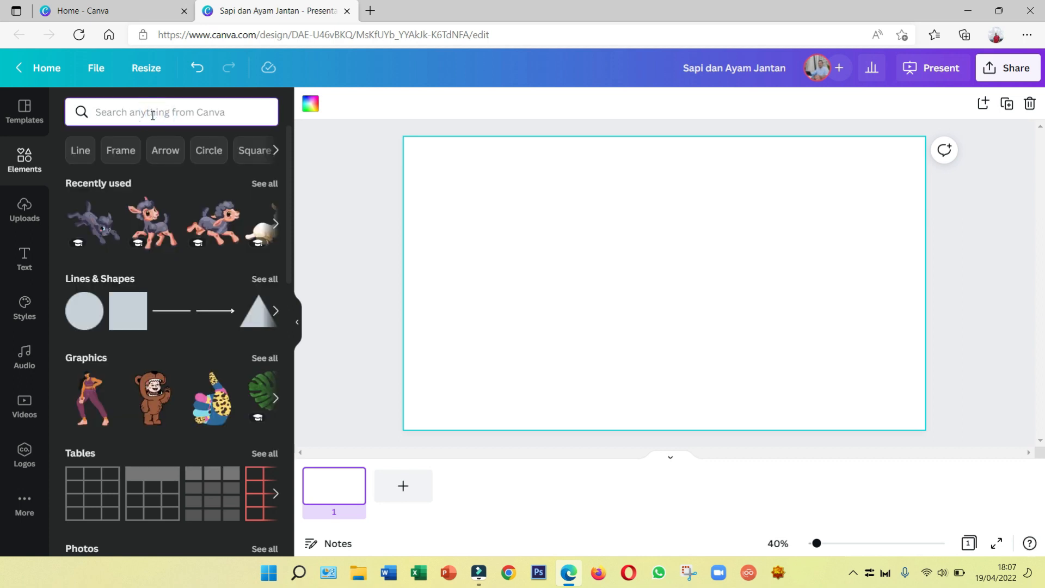
left_click(152, 116)
type("far")
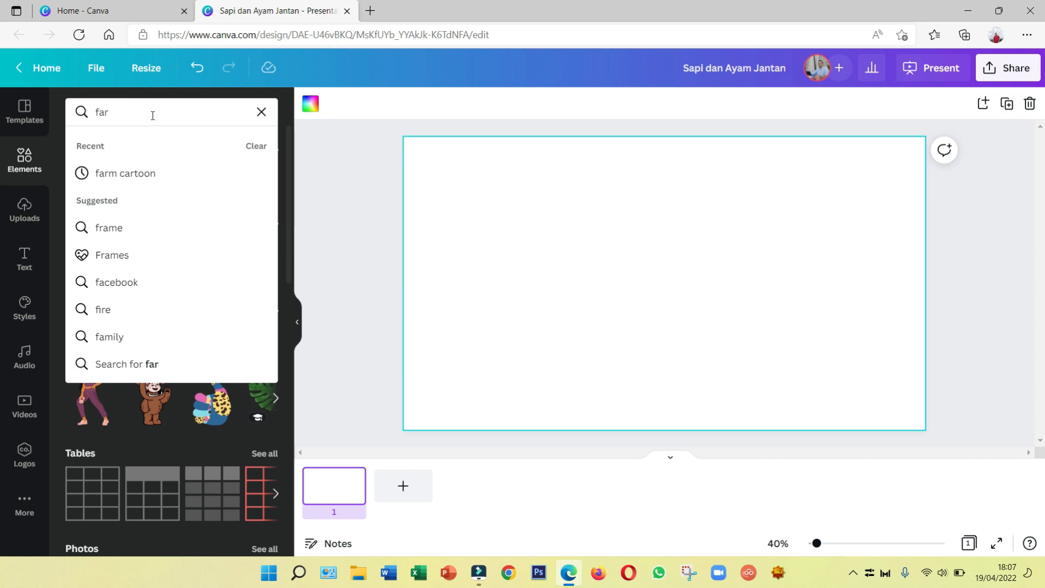
left_click(146, 172)
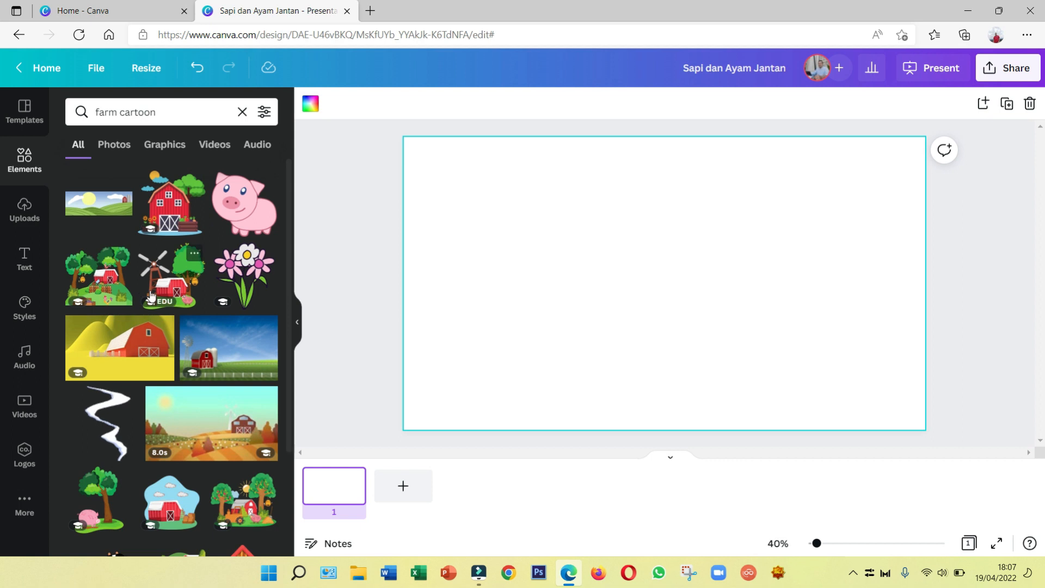
Browse the farm cartoon results and add the picture of the red barn with yellow hills to page 1
scroll(136, 318, "down", 2)
scroll(241, 257, "down", 3)
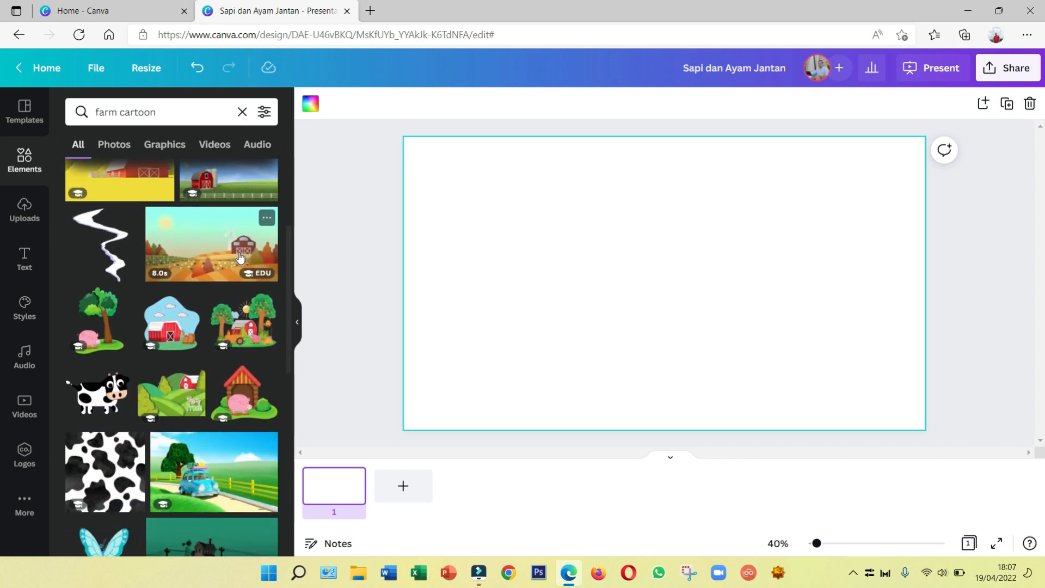
scroll(242, 257, "down", 4)
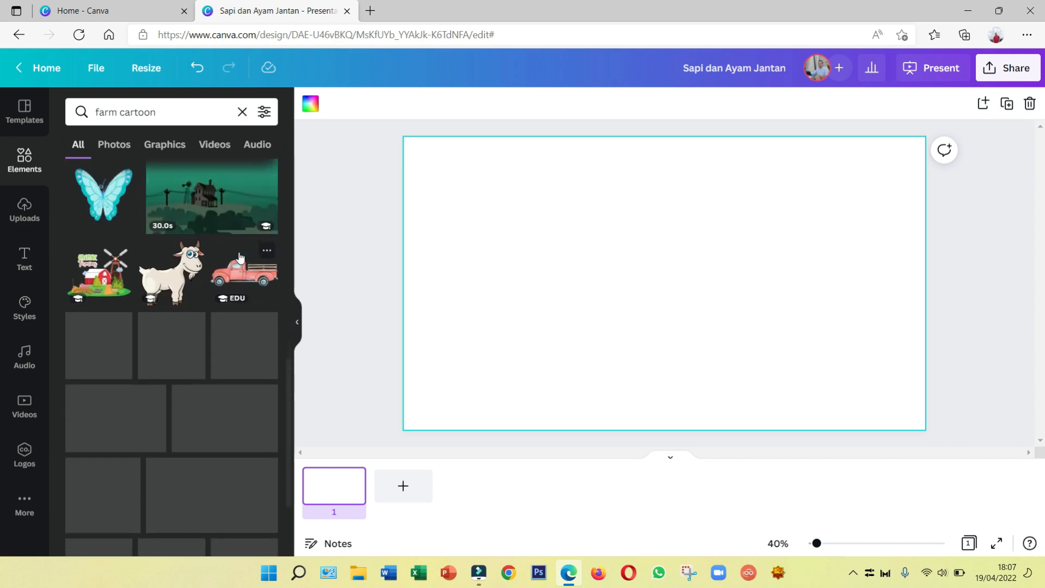
scroll(163, 313, "down", 2)
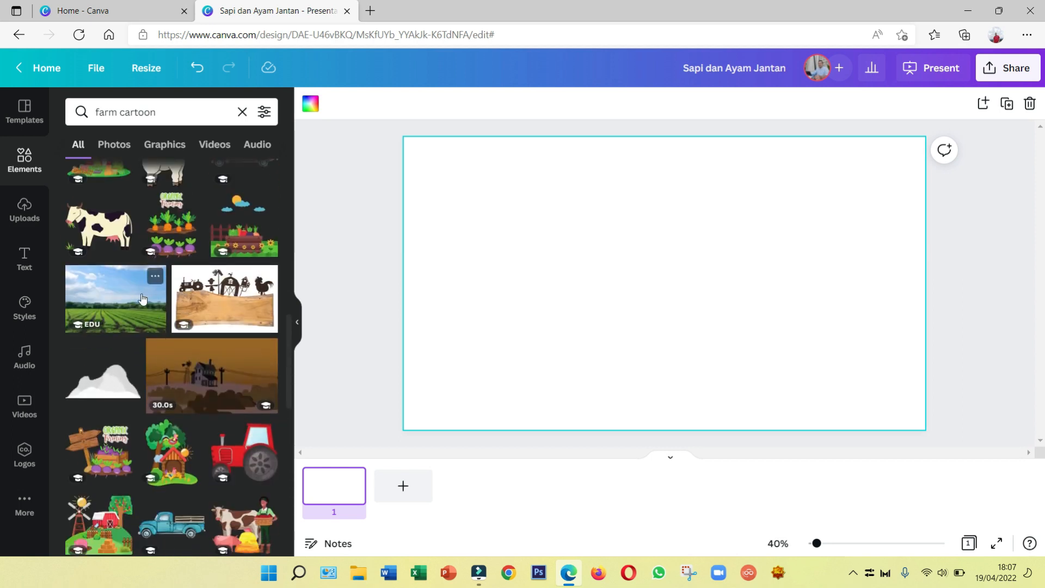
scroll(182, 324, "down", 3)
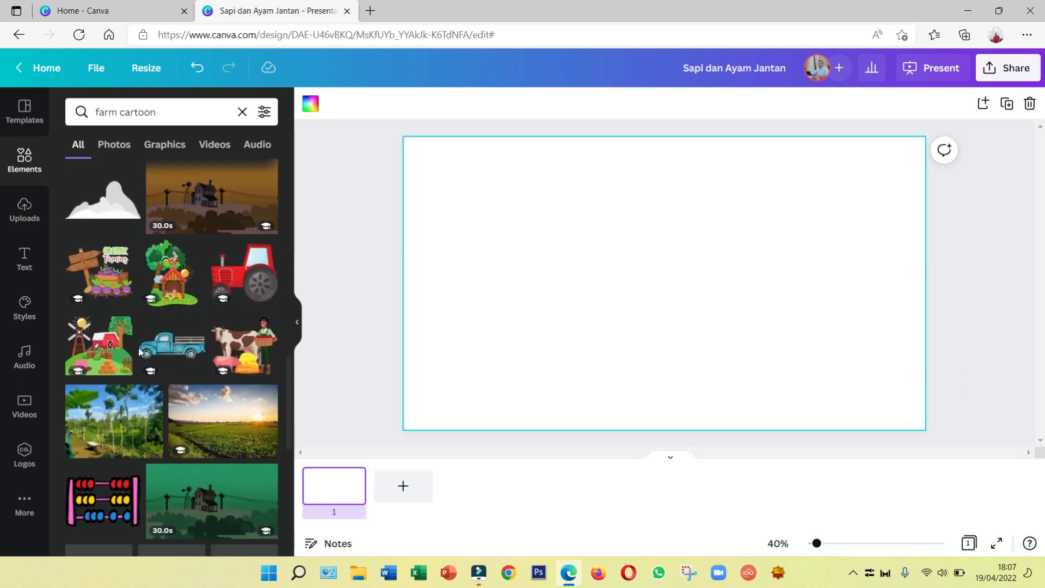
scroll(215, 414, "down", 6)
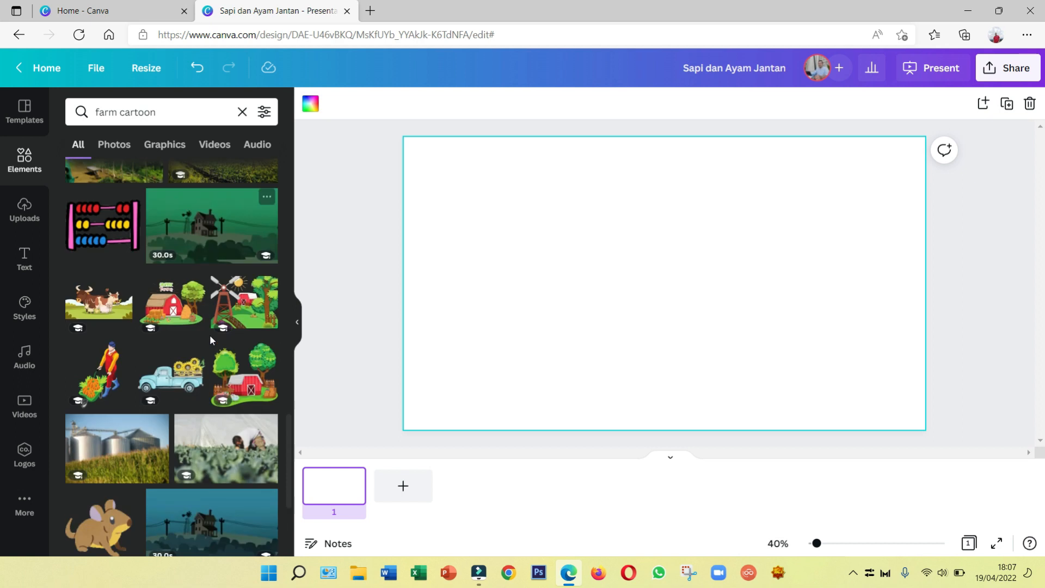
scroll(211, 337, "down", 5)
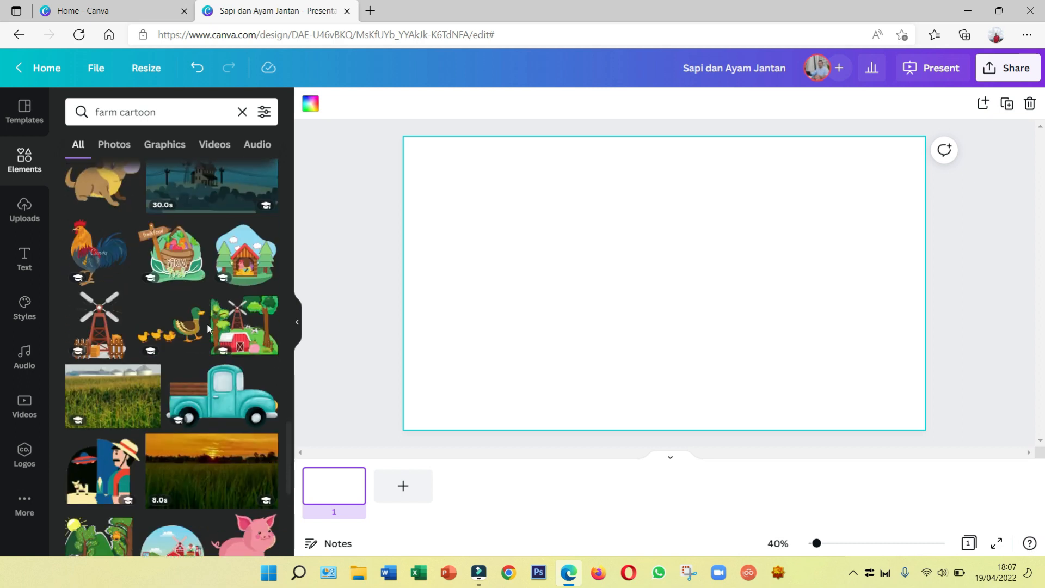
scroll(208, 328, "down", 5)
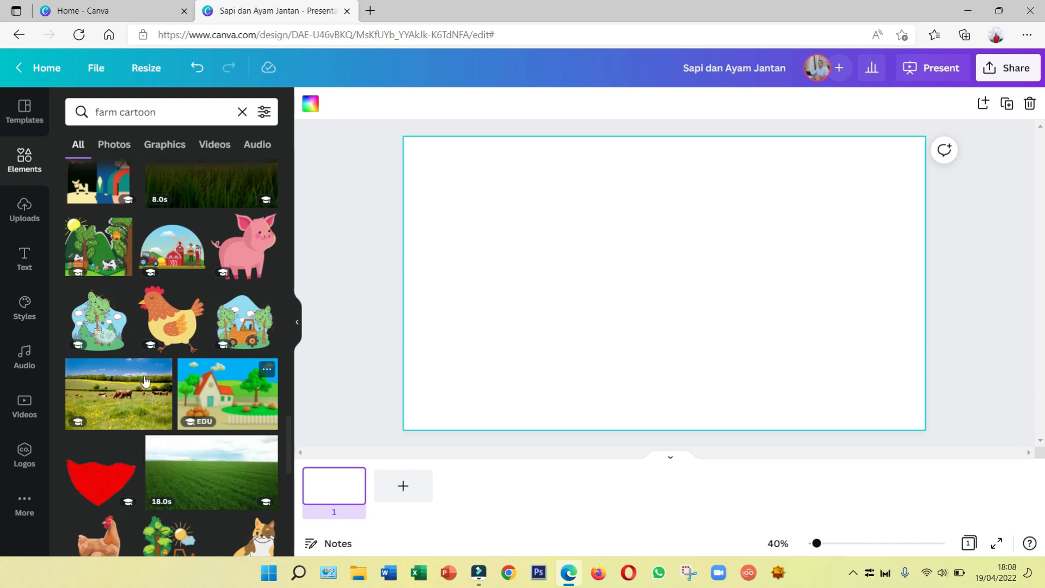
scroll(142, 392, "down", 10)
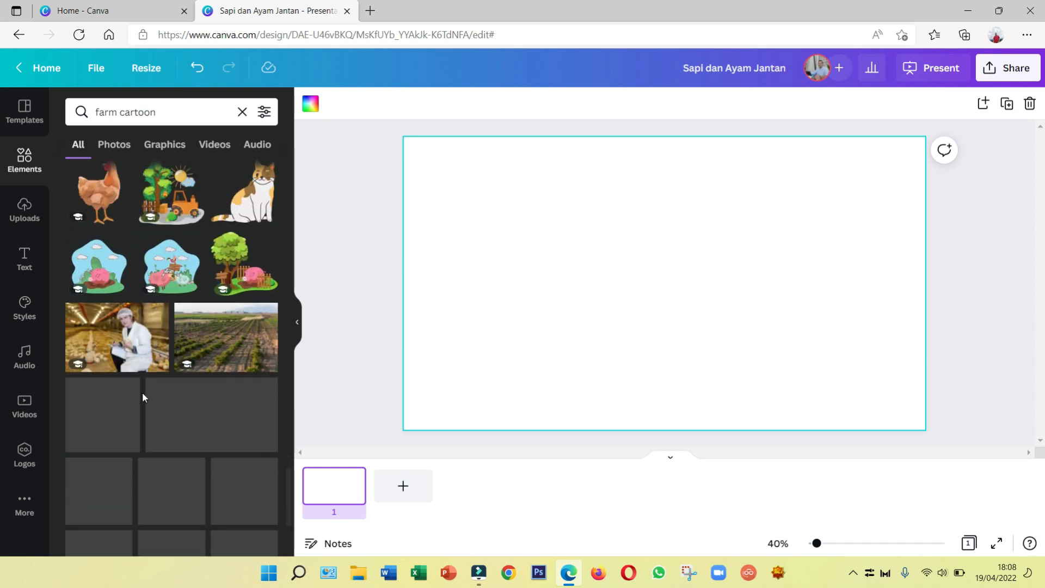
left_click(144, 354)
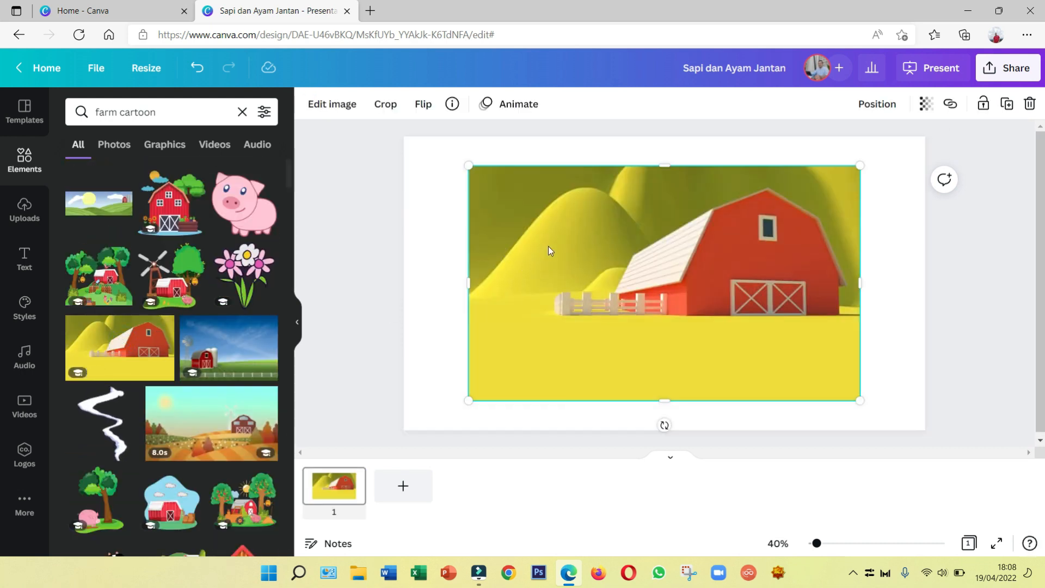
Align the barn picture with the page's upper-left corner and resize it until it covers the whole page
left_click_drag(563, 227, 499, 197)
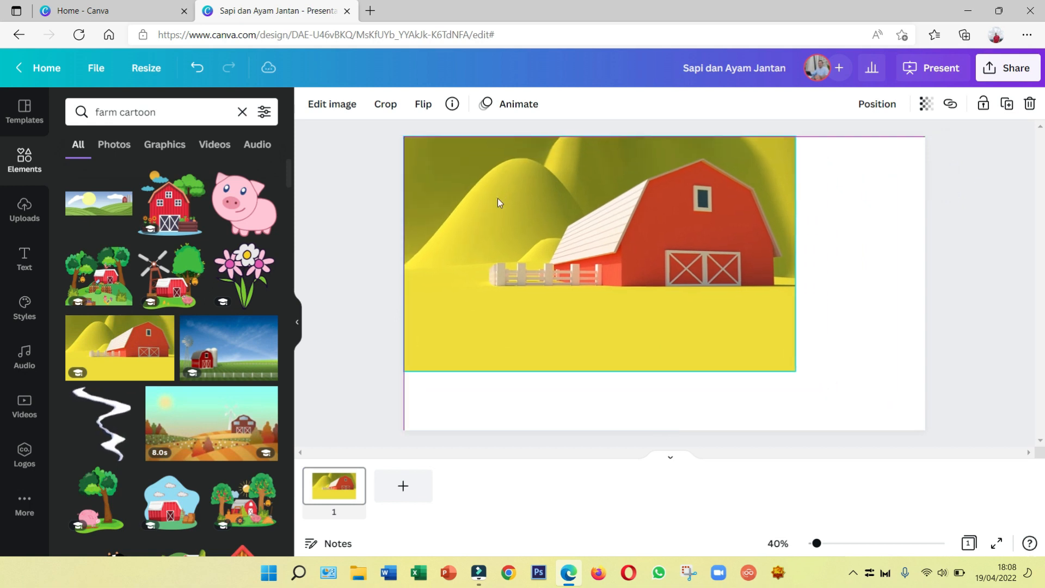
left_click_drag(791, 370, 855, 407)
left_click_drag(633, 408, 632, 373)
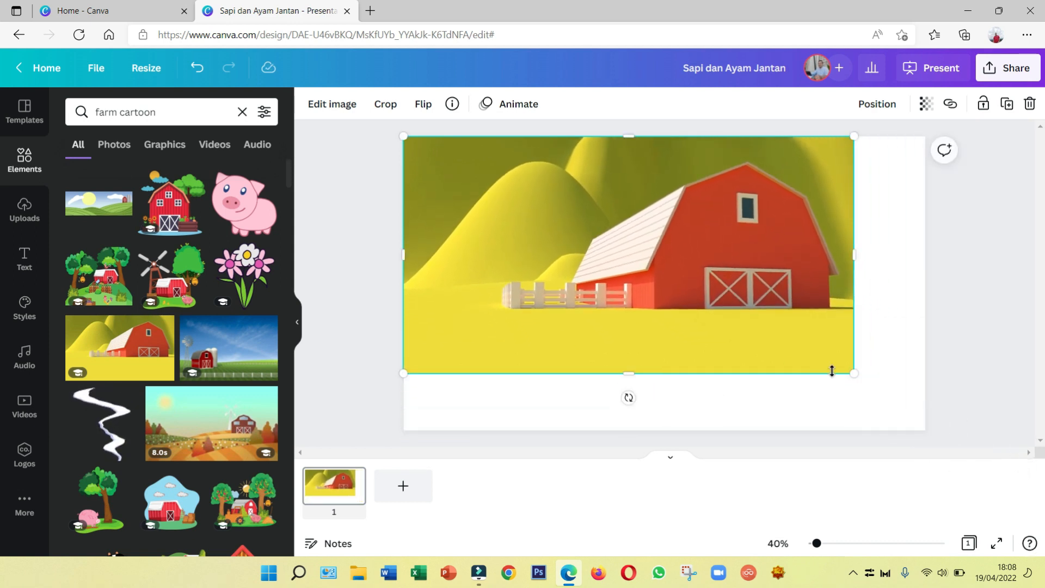
left_click_drag(849, 375, 916, 423)
left_click_drag(661, 416, 662, 431)
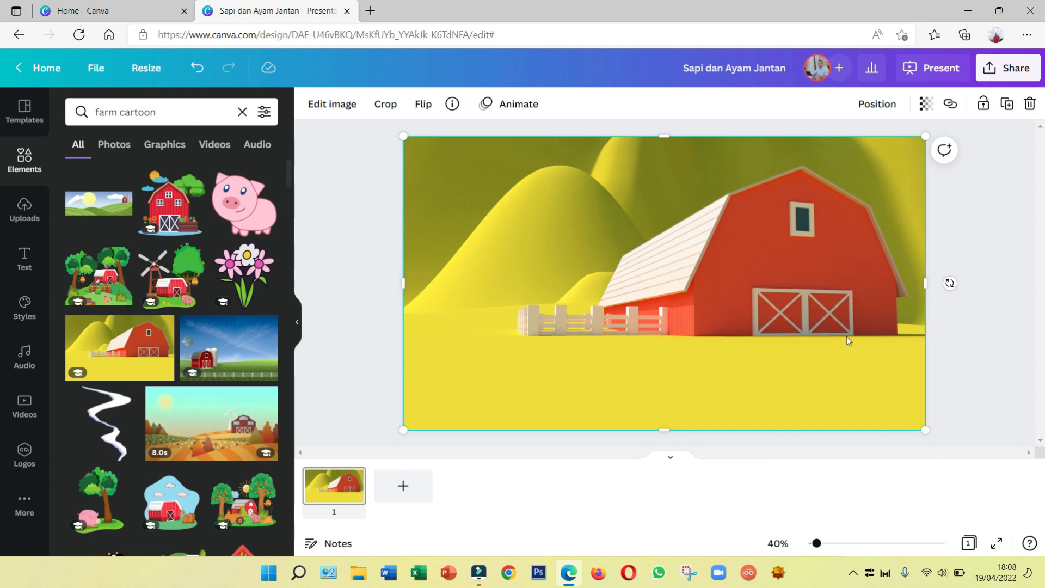
Lock the barn background picture in place and test the lock by trying to move it
left_click(982, 106)
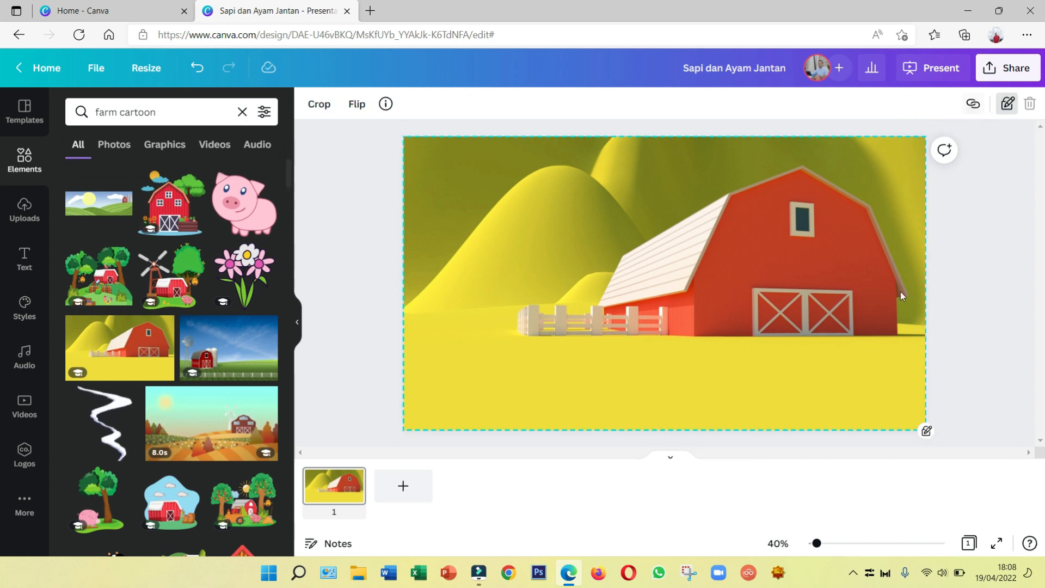
left_click(991, 294)
left_click(738, 256)
left_click_drag(762, 201, 575, 294)
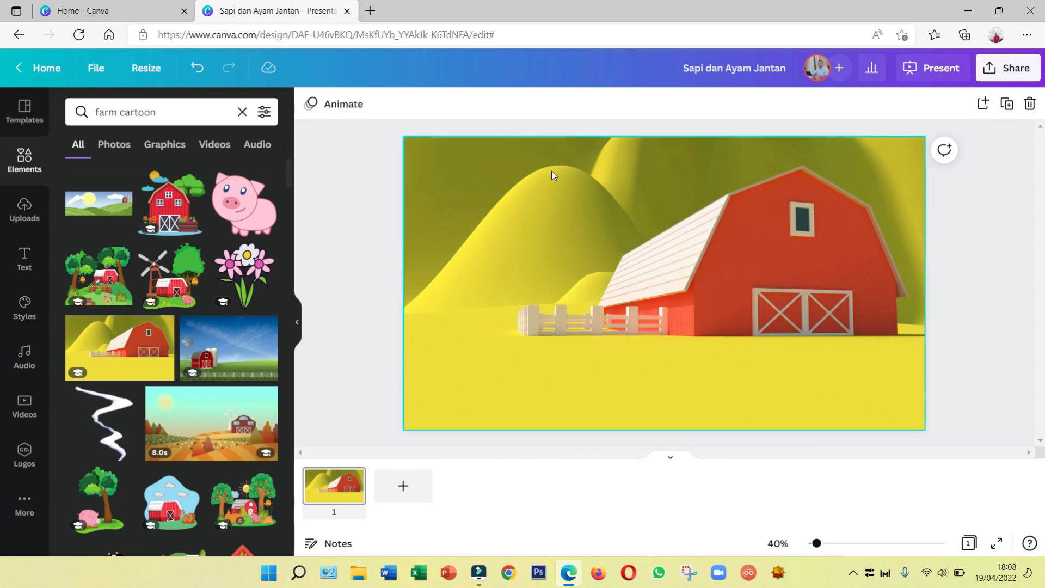
left_click(553, 175)
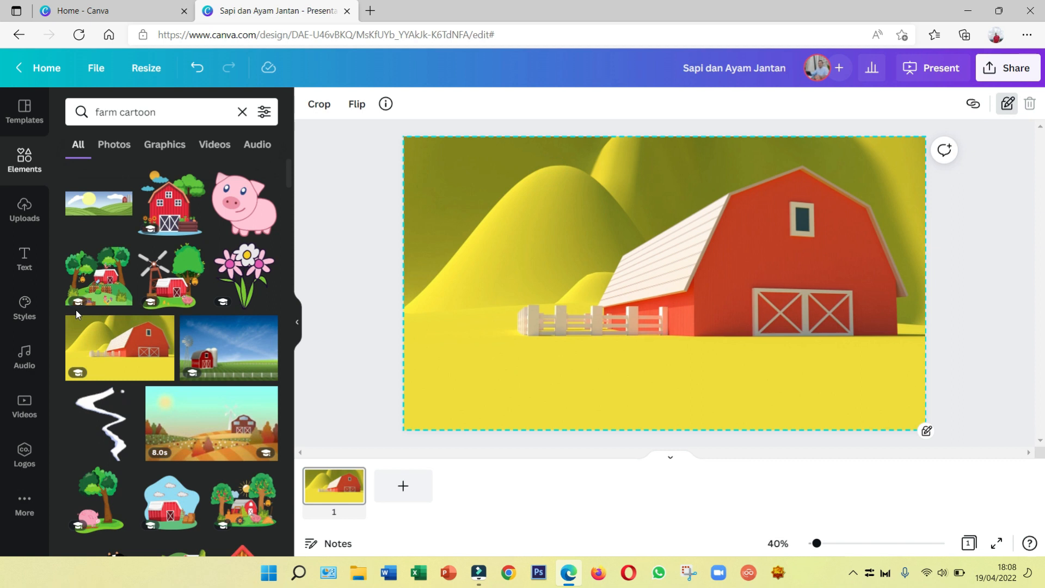
left_click(332, 196)
Search the elements library for "chicken cartoon"
left_click(193, 110)
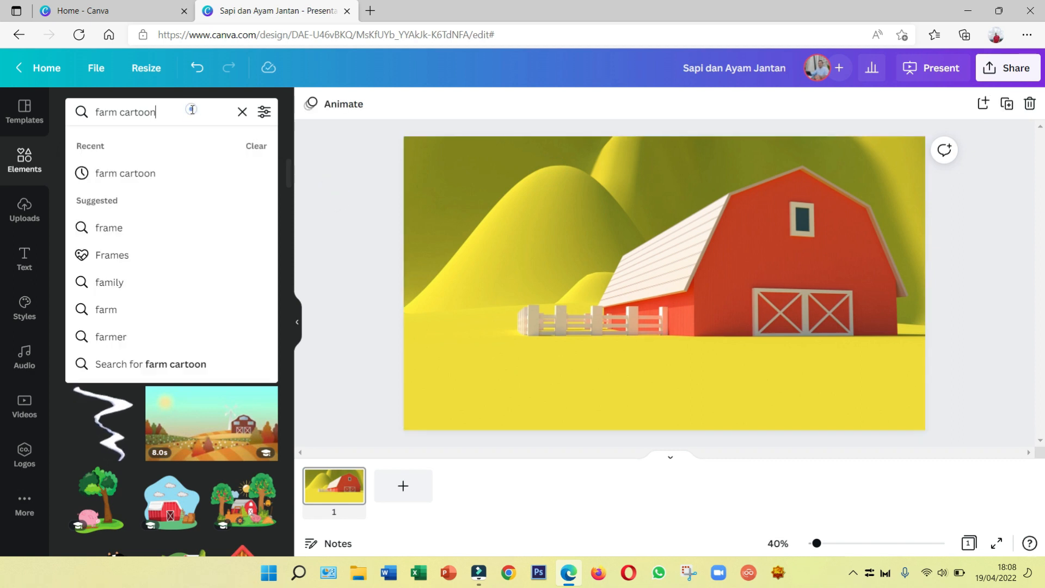
left_click(117, 111)
left_click_drag(117, 112, 89, 110)
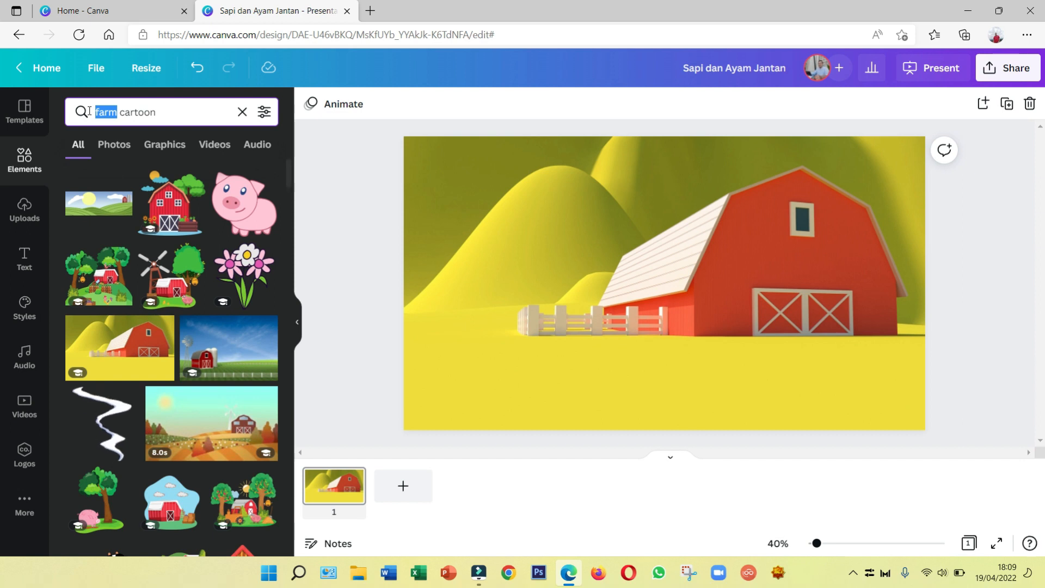
key("BackSpace")
type("chicken")
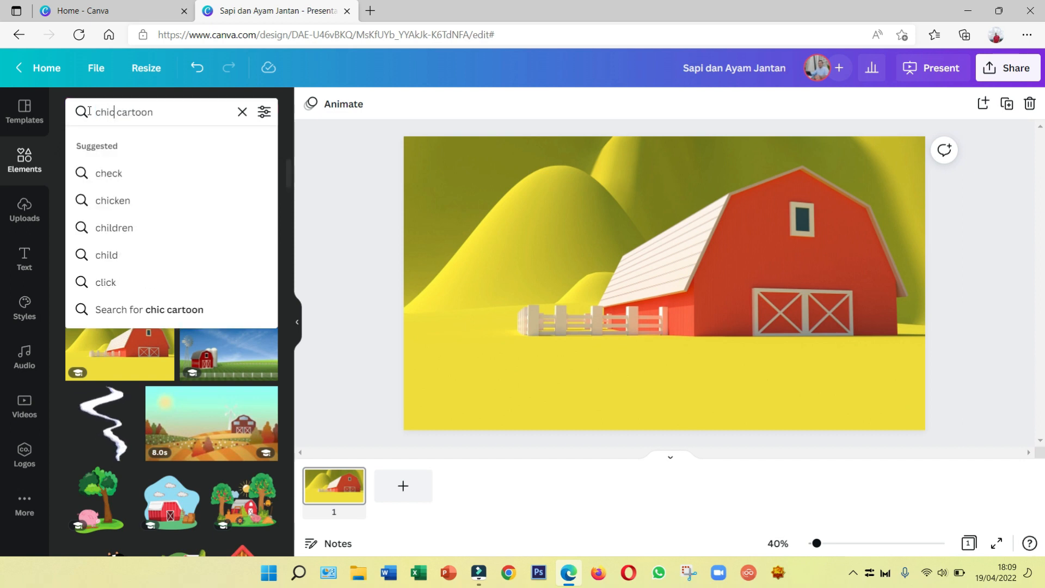
key("Return")
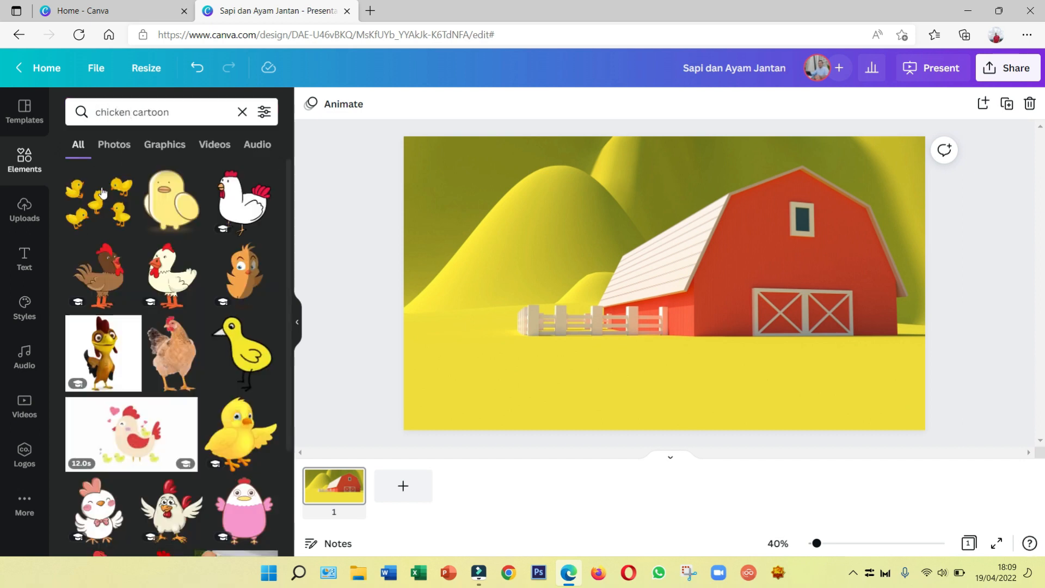
Add two brown thumbs-up roosters, taking the second pose from the first one's recommendations, and move the second to the left of the fence
scroll(158, 314, "down", 5)
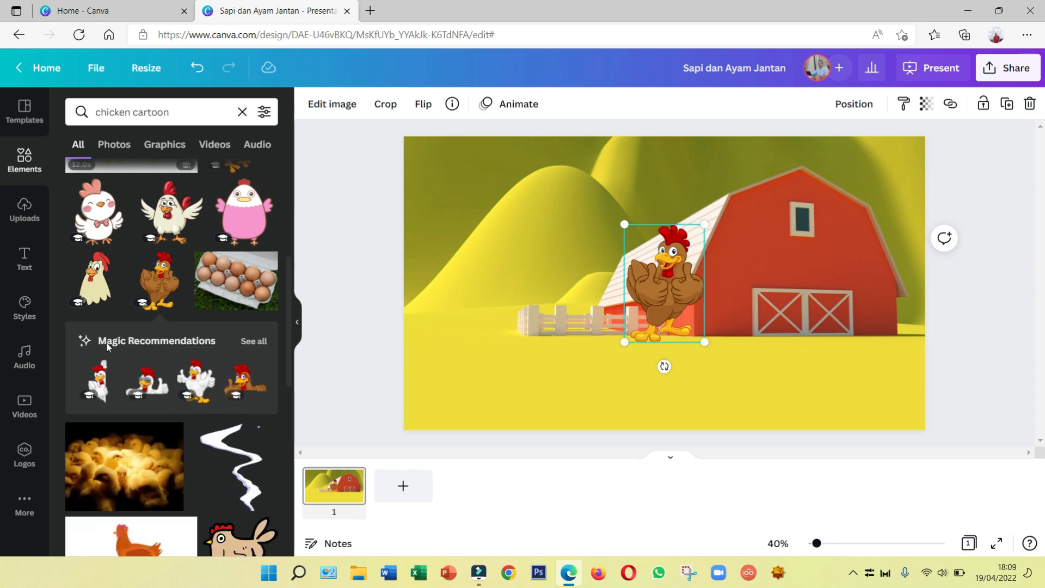
left_click(254, 341)
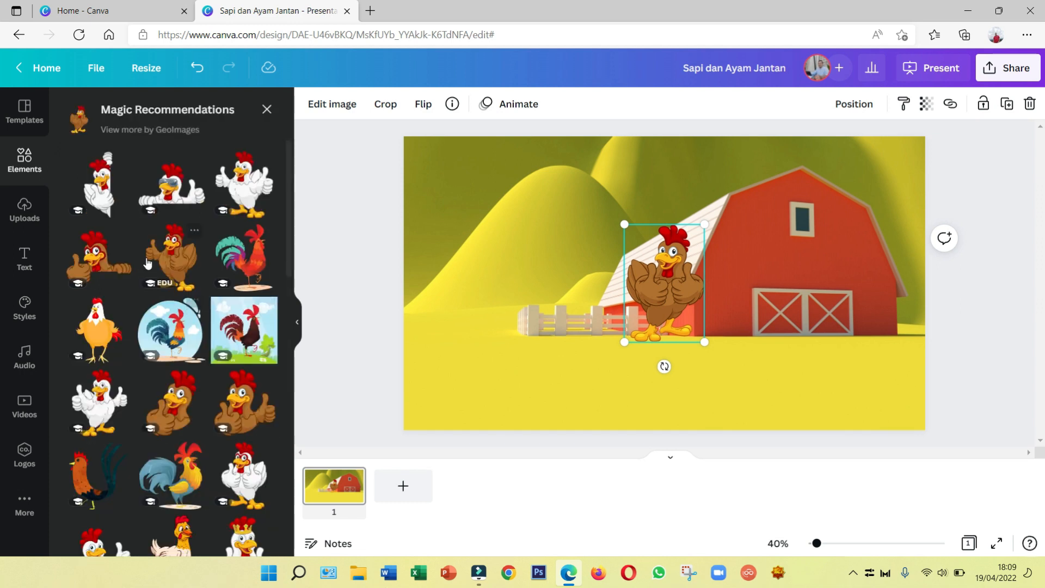
left_click(170, 258)
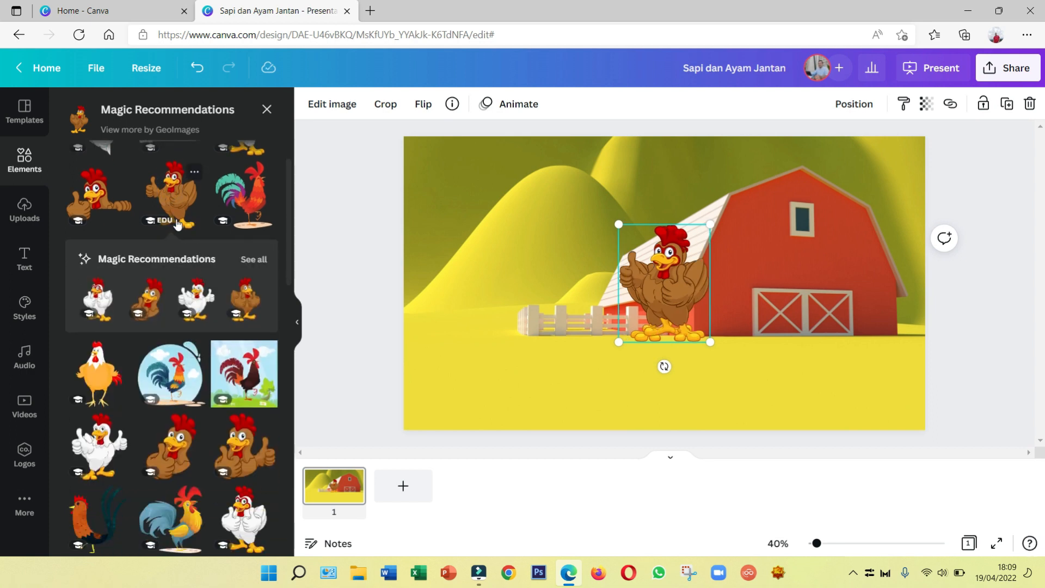
left_click(246, 261)
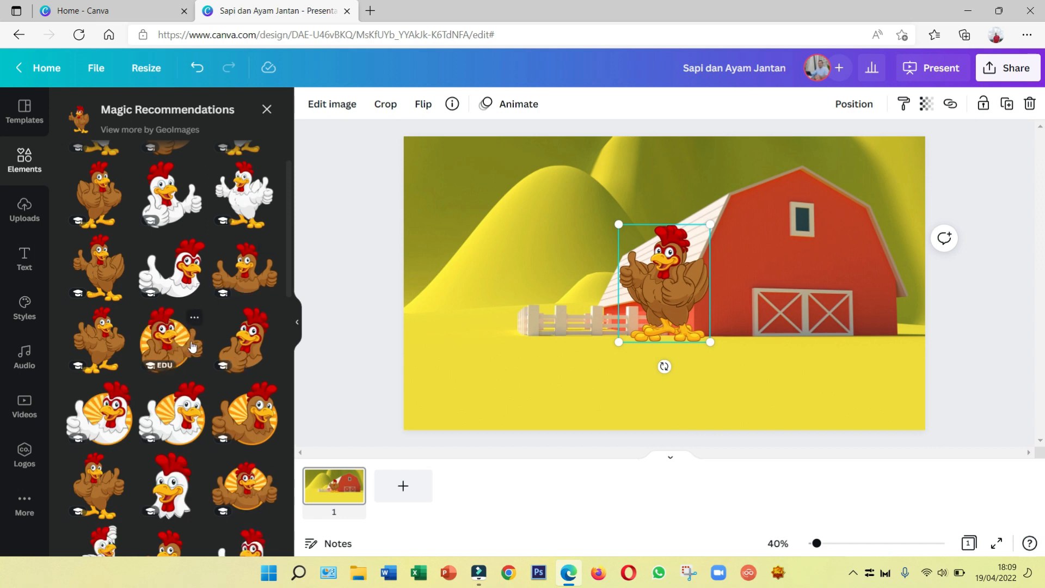
scroll(199, 342, "down", 2)
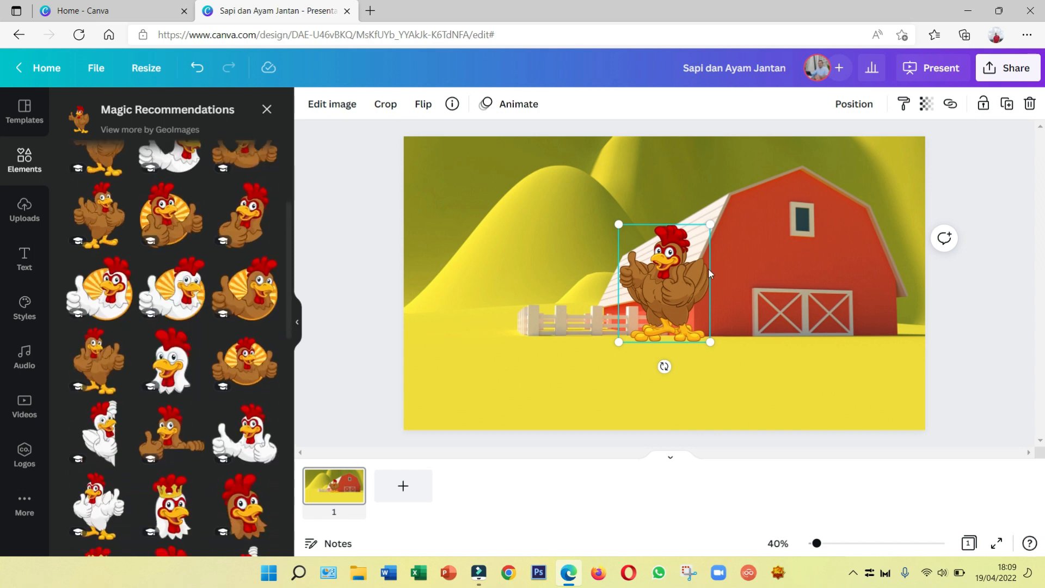
left_click_drag(670, 292, 517, 313)
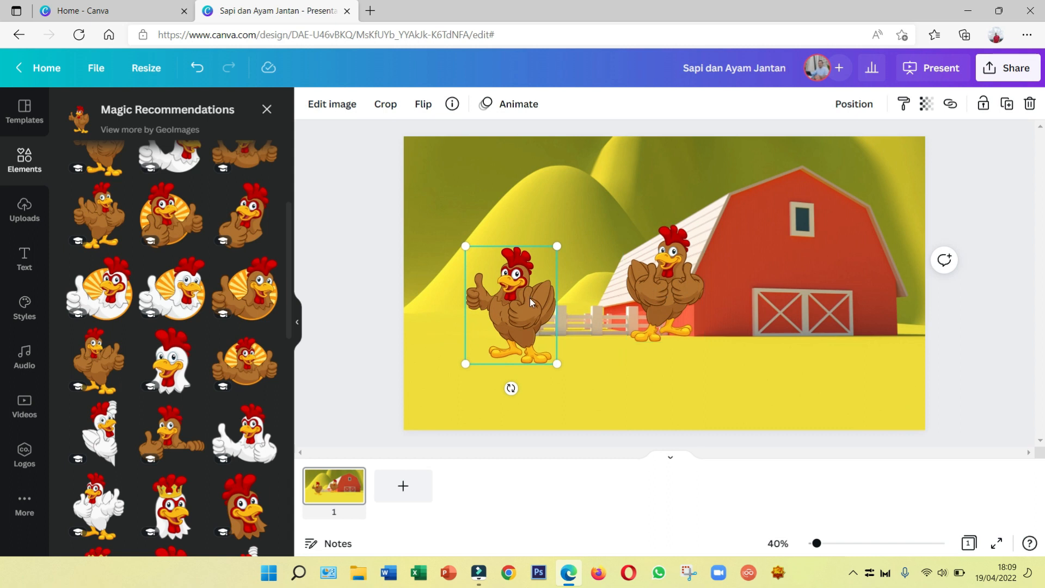
Add a third brown rooster pose from the recommendations, place it in front of the barn door, and leave the recommendations
left_click(99, 363)
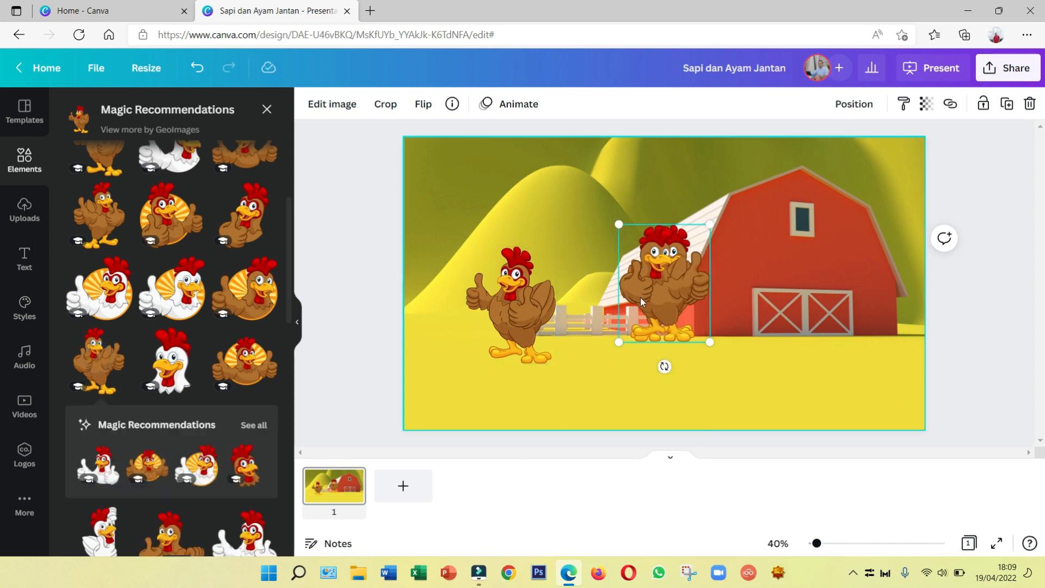
left_click_drag(660, 298, 766, 351)
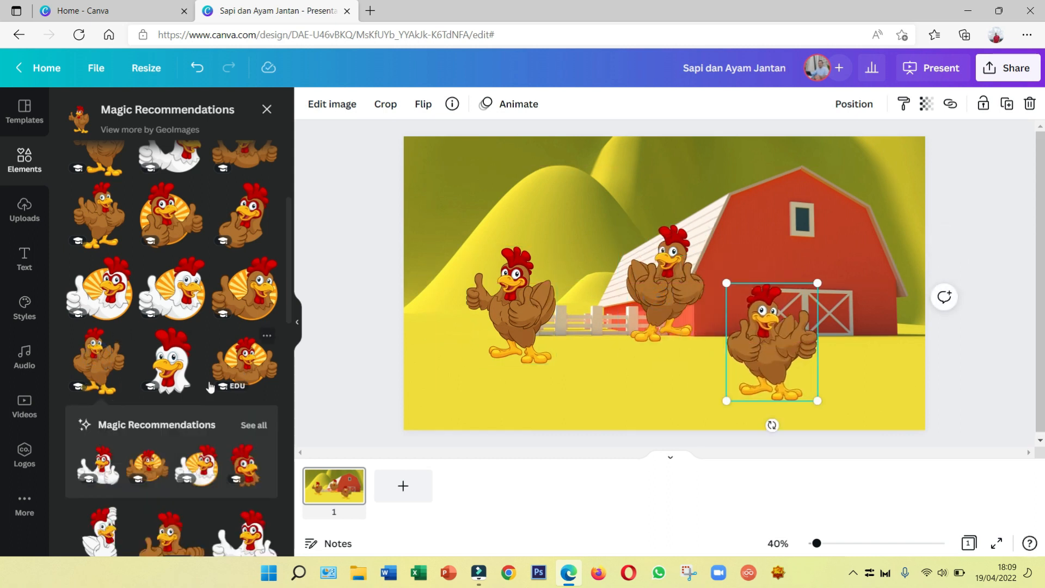
scroll(131, 202, "down", 5)
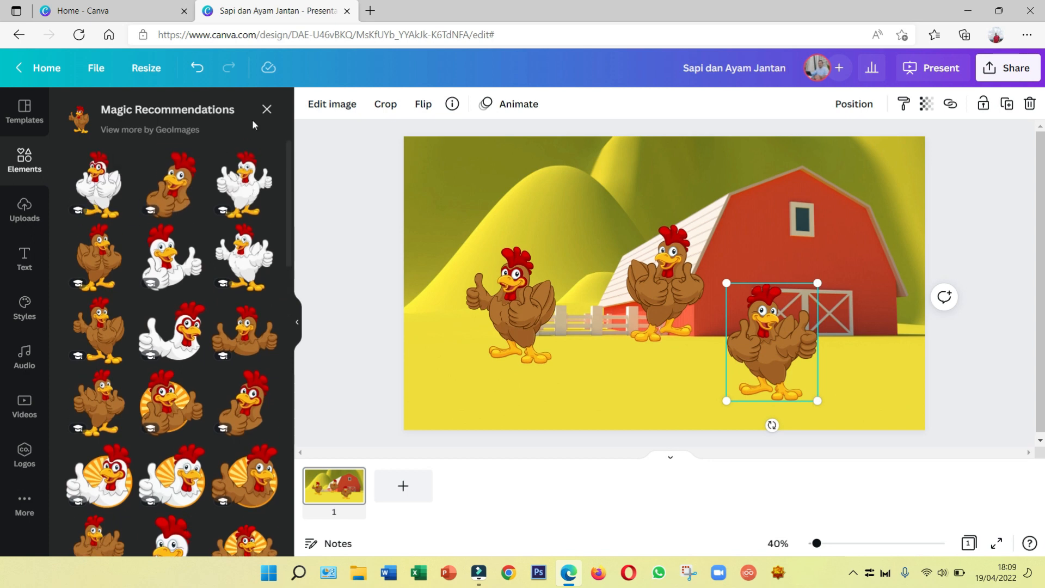
left_click(266, 110)
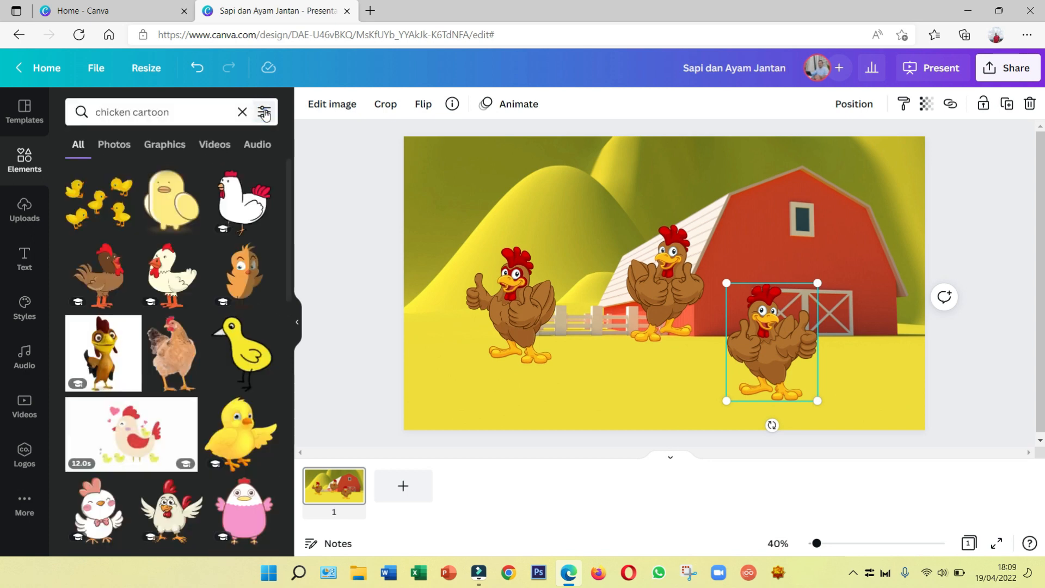
Change the elements search to "cow cartoon"
left_click(129, 112)
left_click_drag(129, 112, 72, 111)
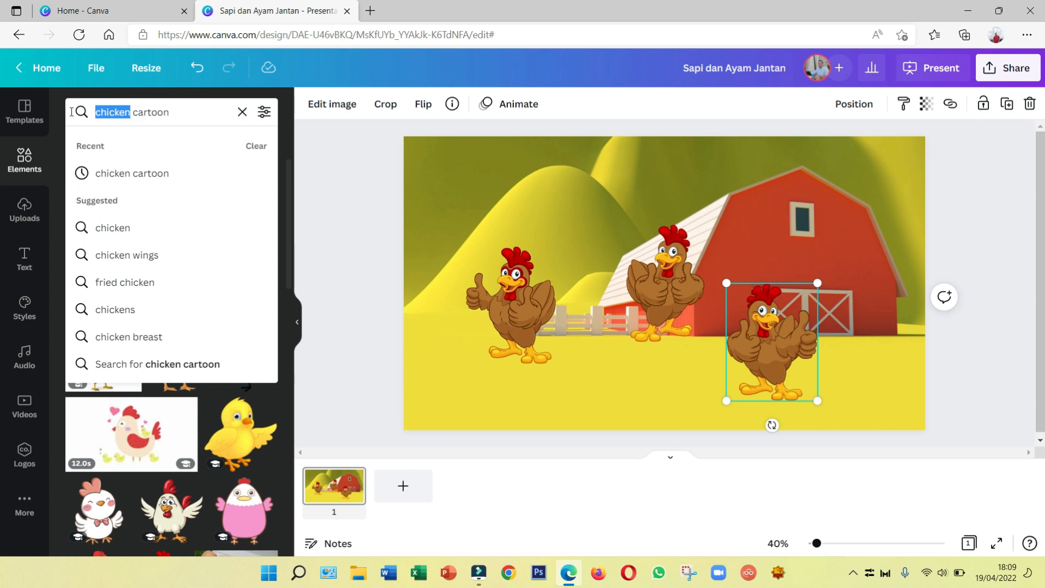
type("cow")
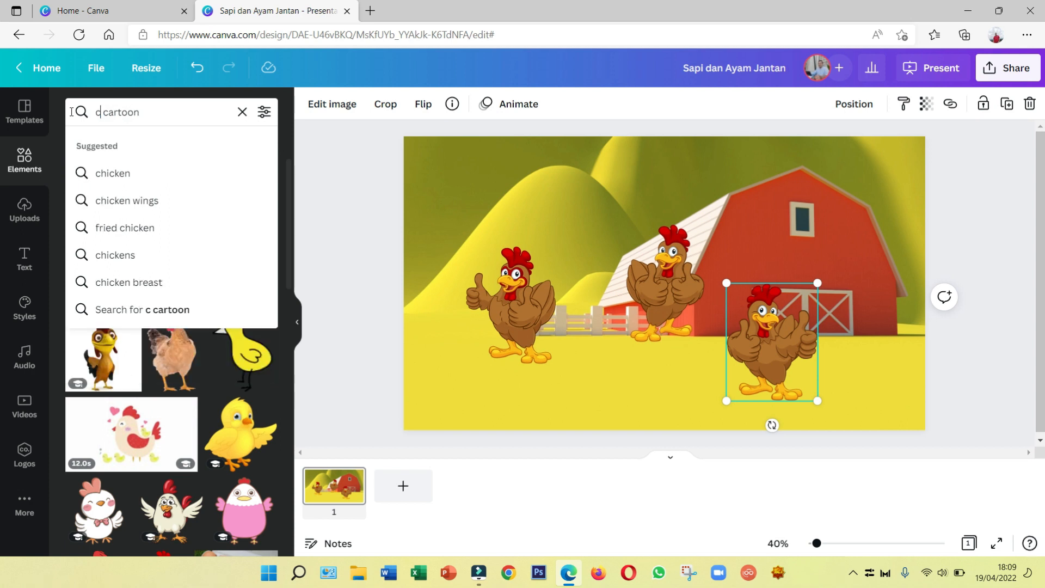
key("Return")
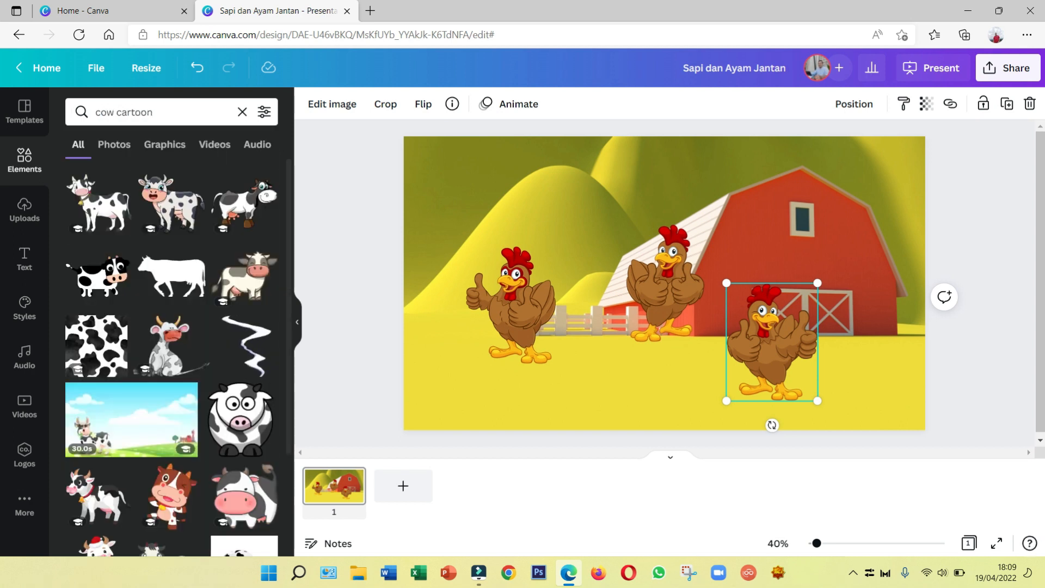
Add two black-and-white cartoon cows with neck bells and move the second over the rooster by the barn door
left_click(99, 207)
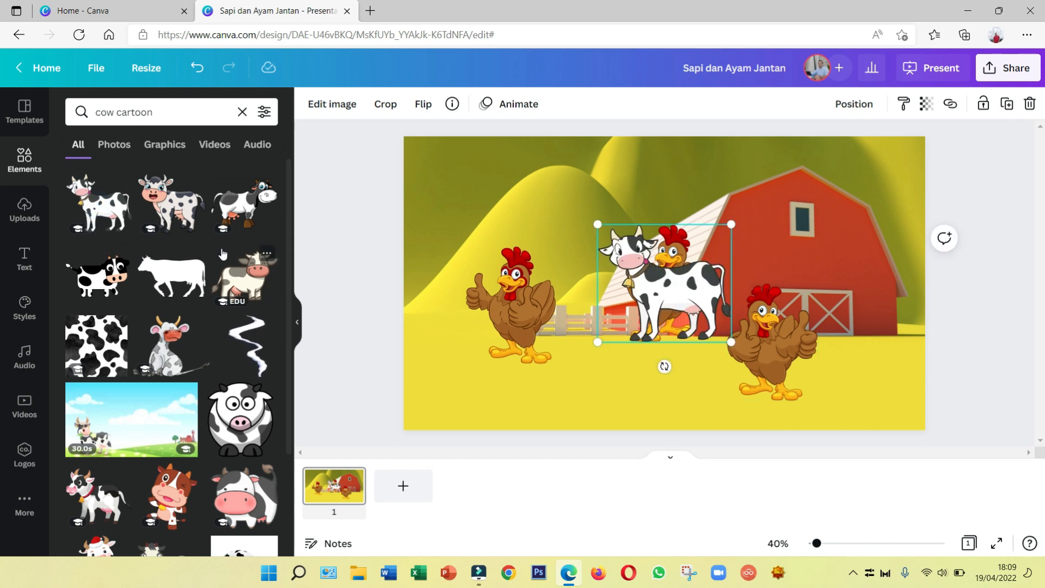
scroll(163, 354, "down", 1)
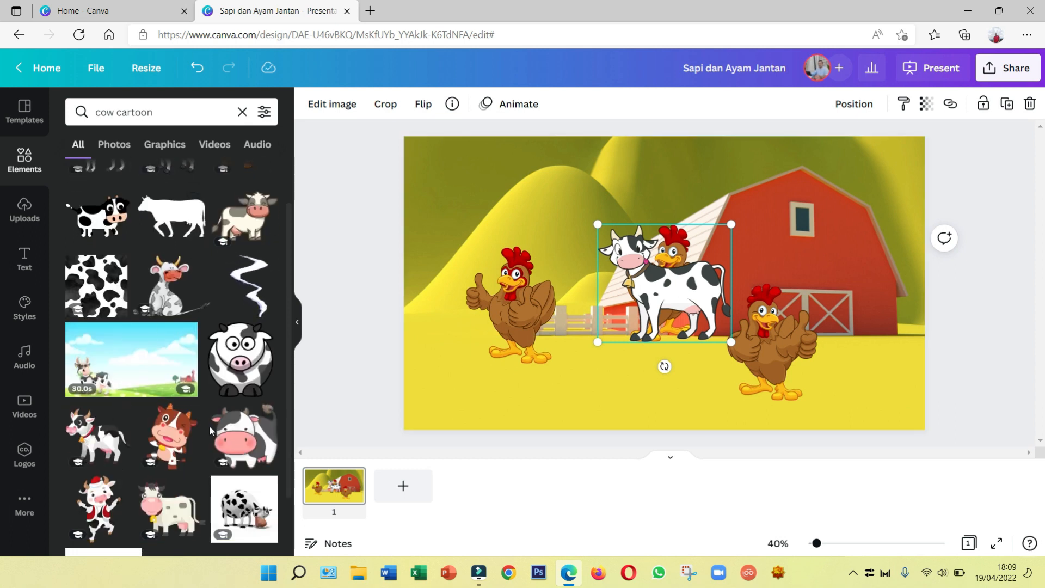
scroll(191, 327, "down", 3)
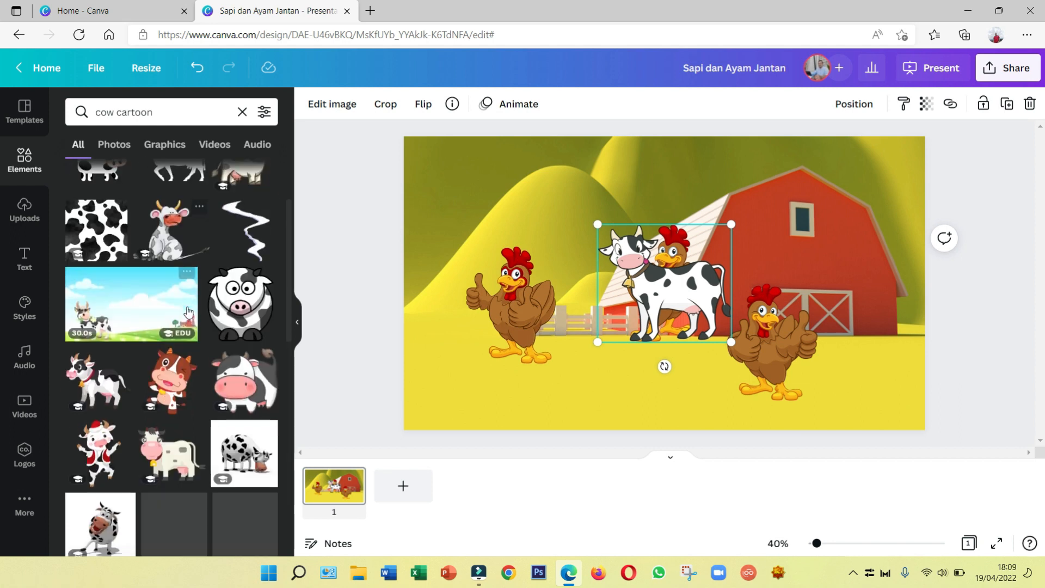
scroll(189, 311, "down", 2)
scroll(188, 312, "down", 2)
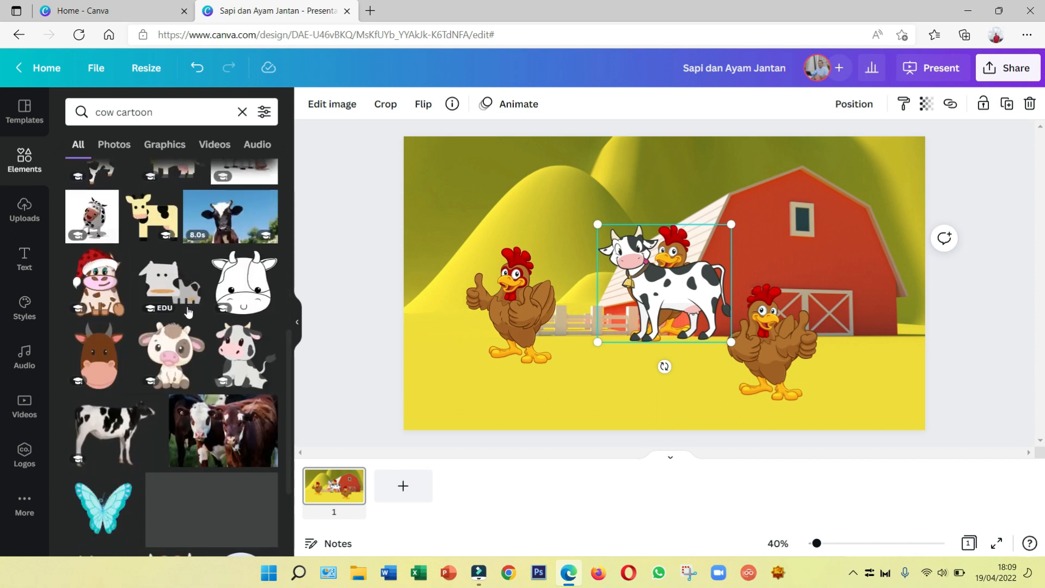
scroll(188, 312, "down", 4)
scroll(188, 313, "down", 5)
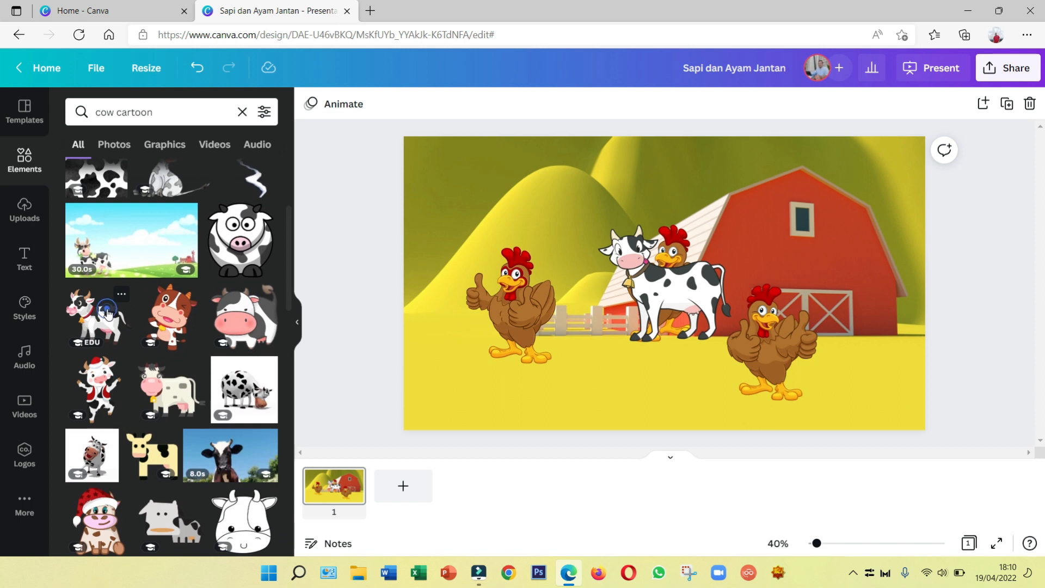
left_click(107, 312)
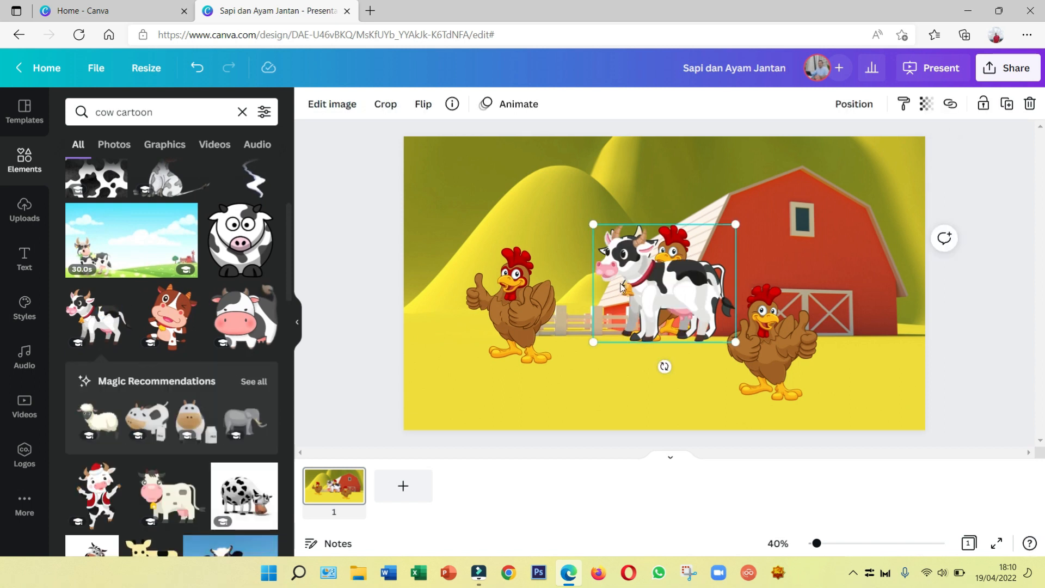
left_click_drag(663, 283, 788, 347)
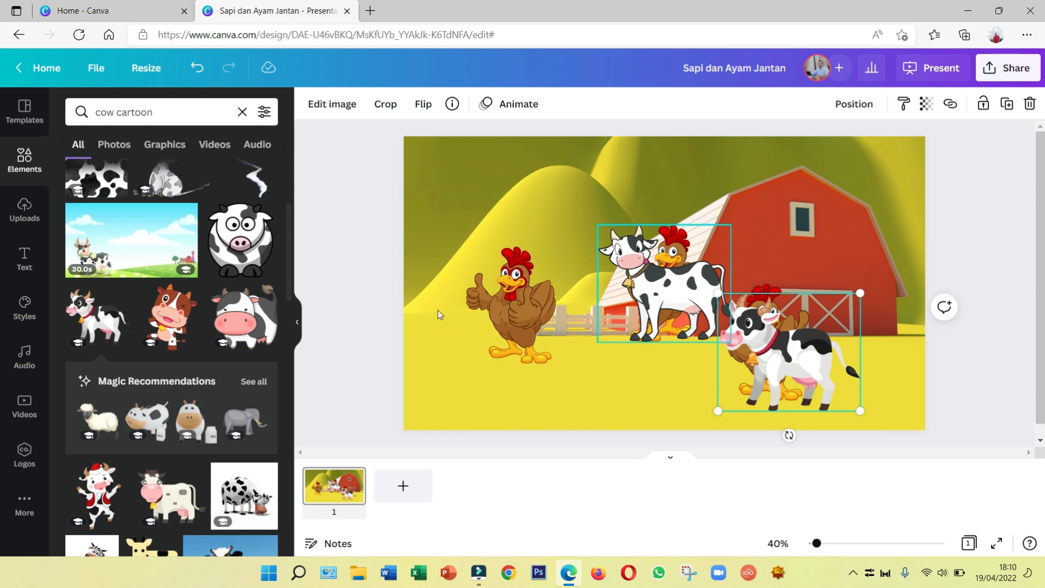
Look through all recommendations for the second cow for matching animals, and return to the cow search results
scroll(192, 334, "down", 3)
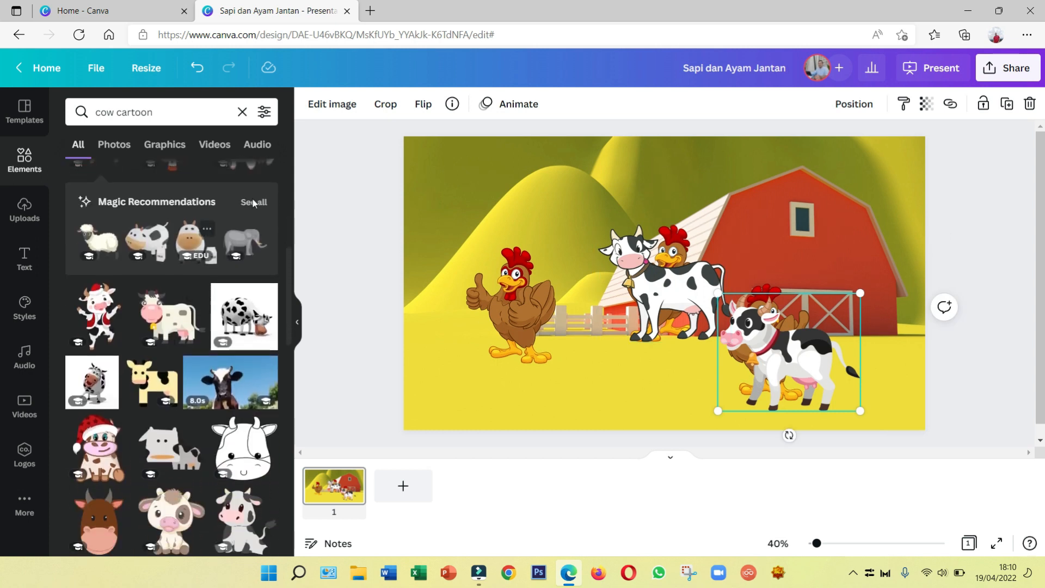
left_click(260, 204)
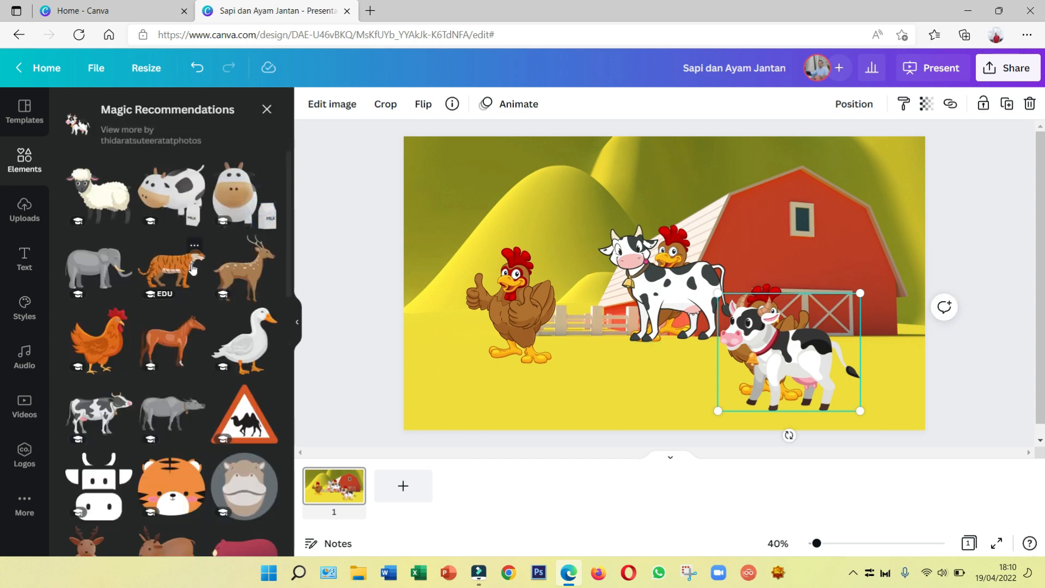
scroll(192, 269, "down", 2)
scroll(193, 269, "down", 3)
scroll(191, 267, "down", 9)
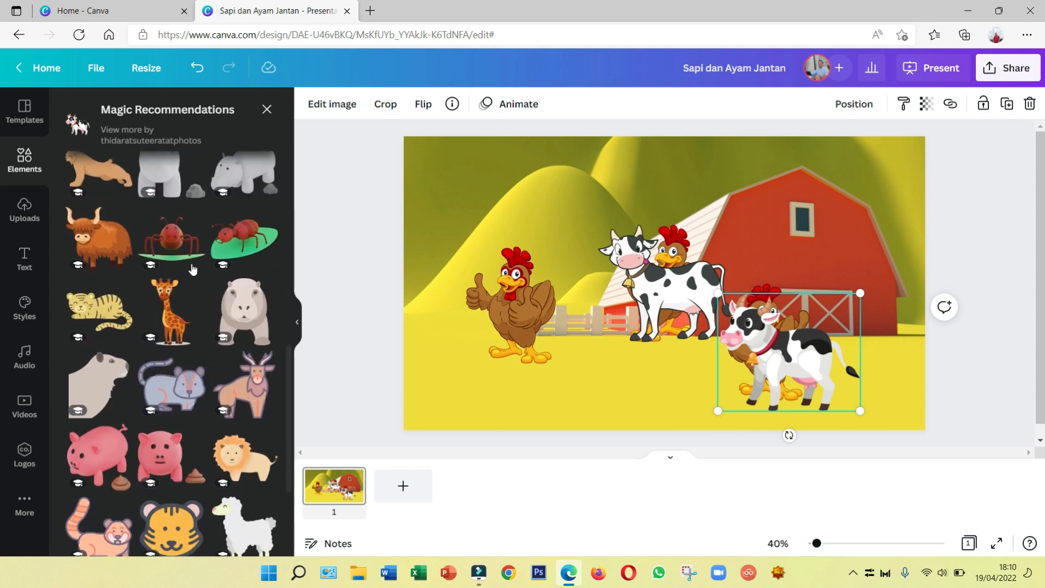
scroll(221, 178, "up", 9)
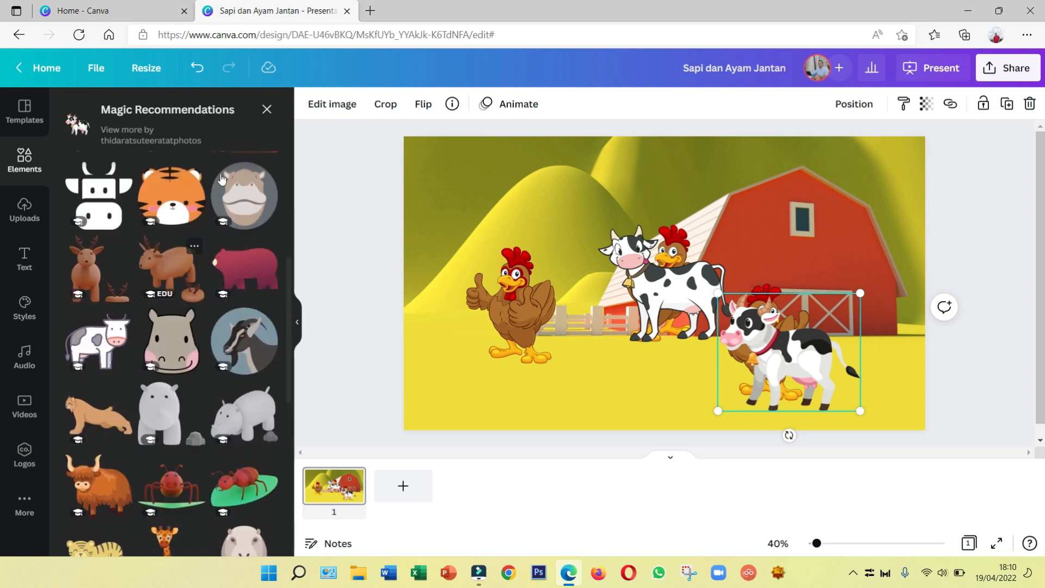
left_click(267, 109)
Try a larger standing black-and-white cow from further down the cow results on the page and remove it
scroll(152, 305, "down", 2)
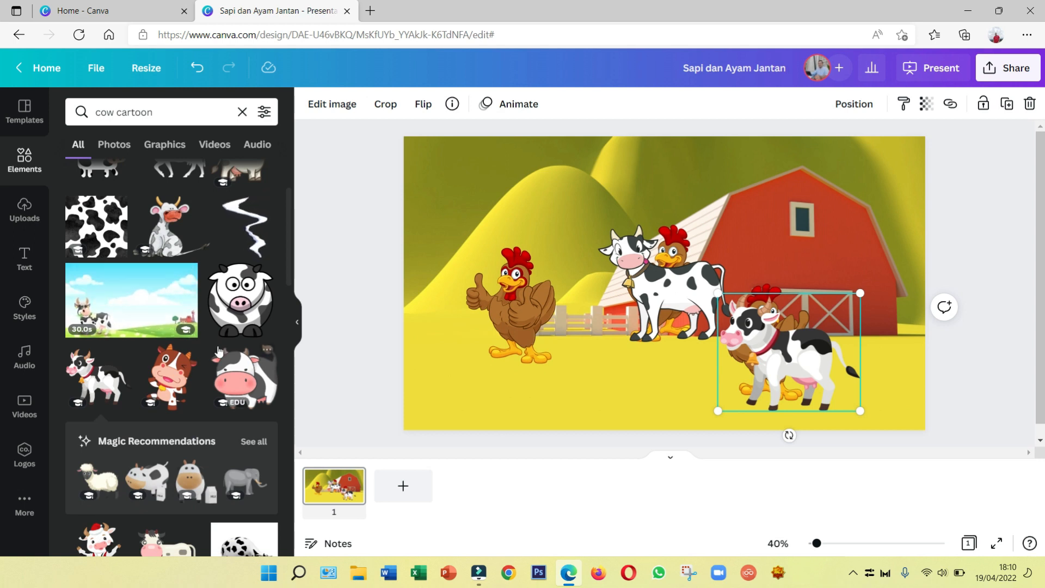
scroll(227, 362, "down", 2)
scroll(179, 375, "down", 5)
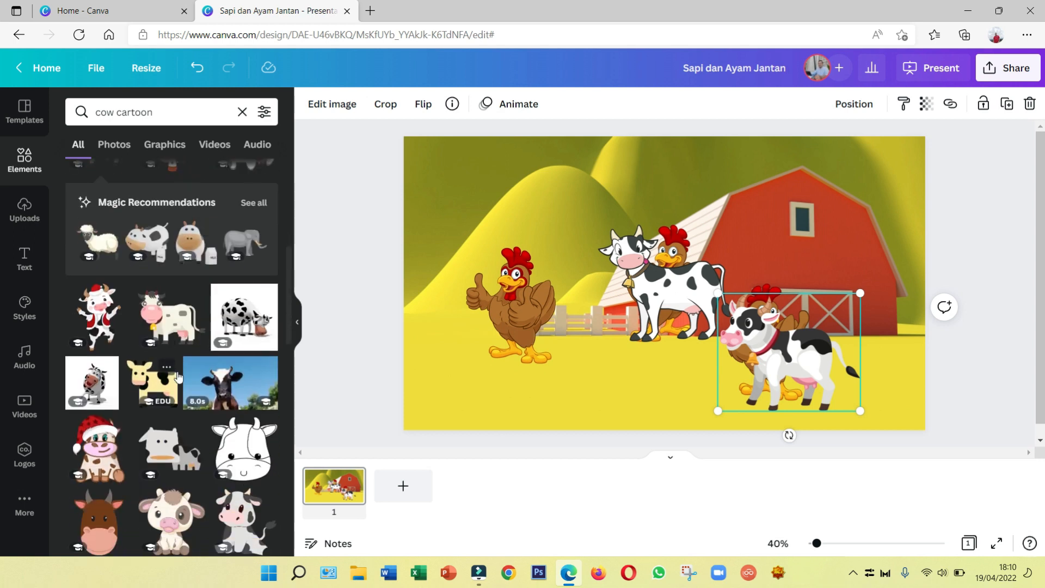
scroll(179, 376, "down", 1)
scroll(243, 340, "down", 4)
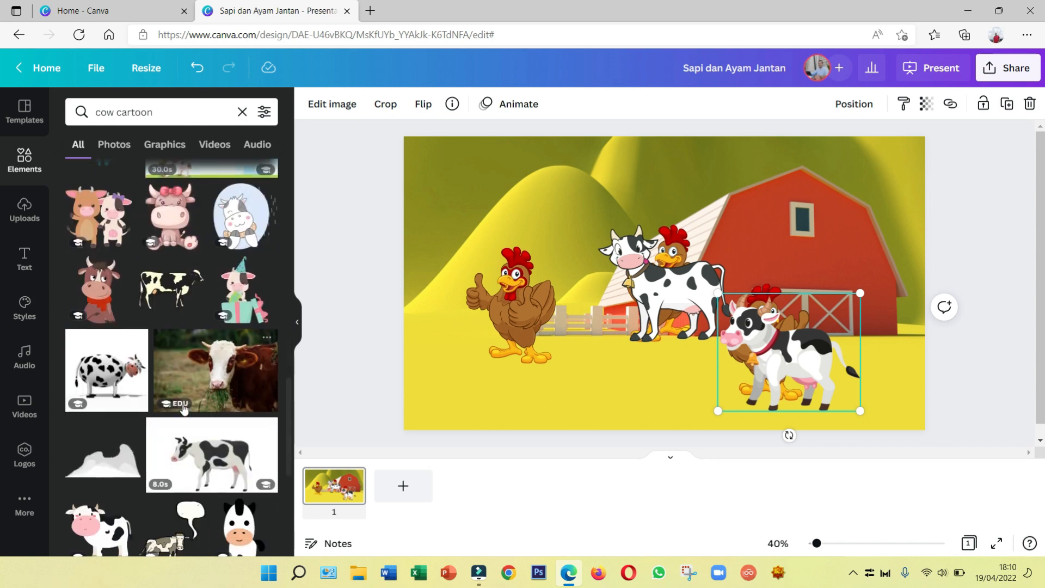
scroll(352, 452, "down", 1)
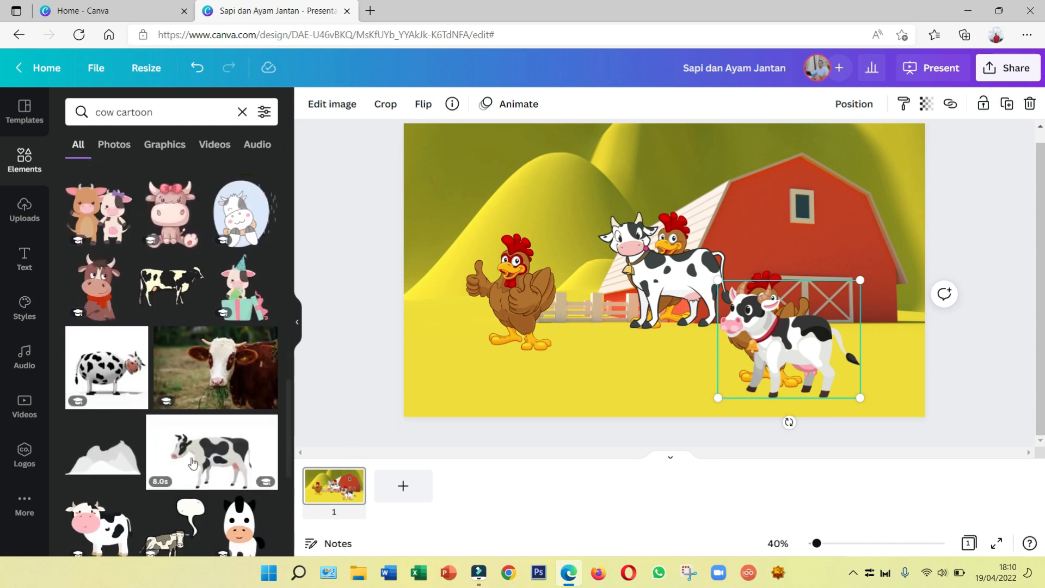
scroll(193, 463, "down", 4)
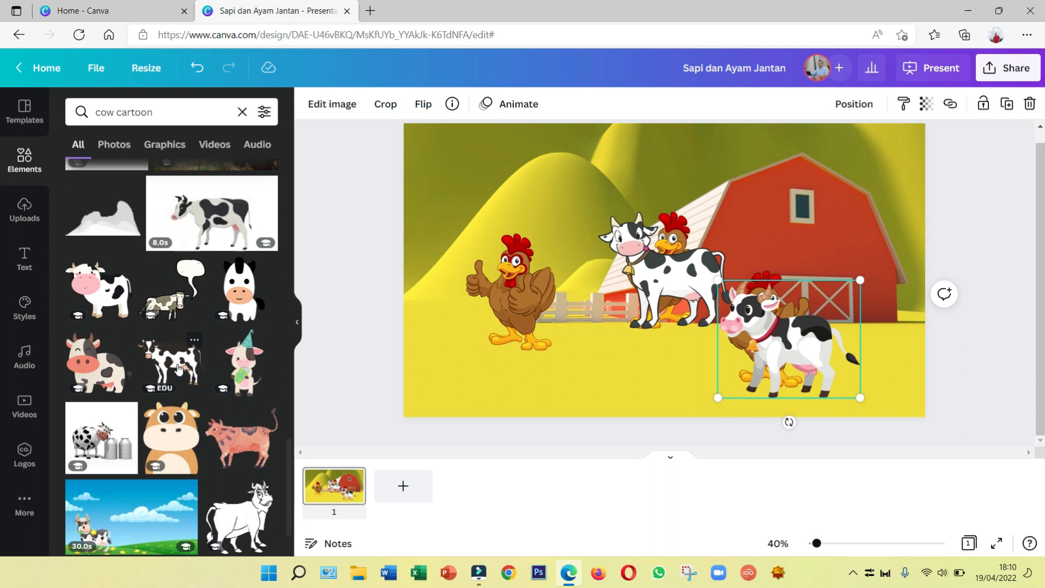
left_click(173, 365)
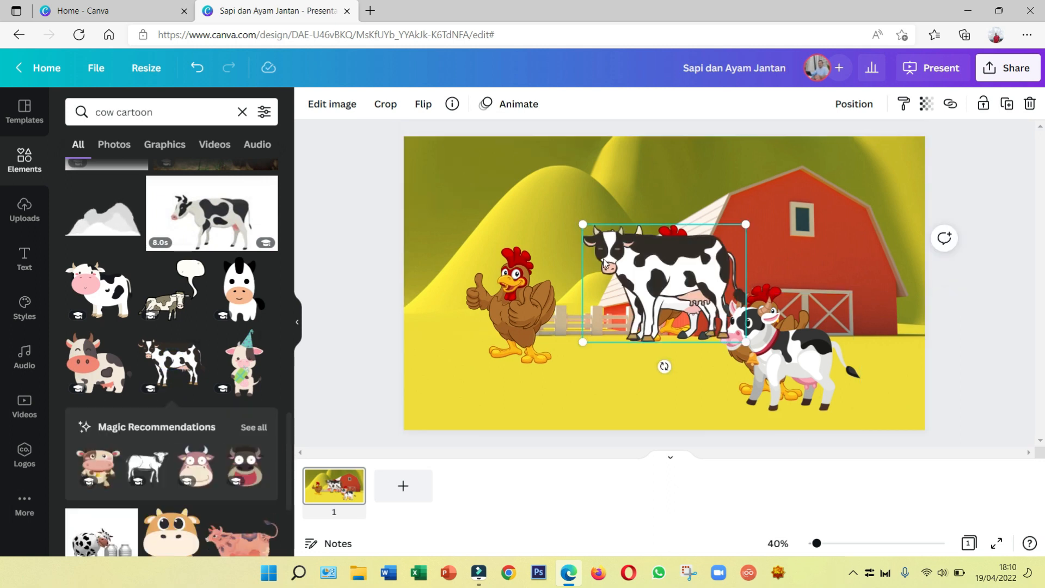
key("Escape")
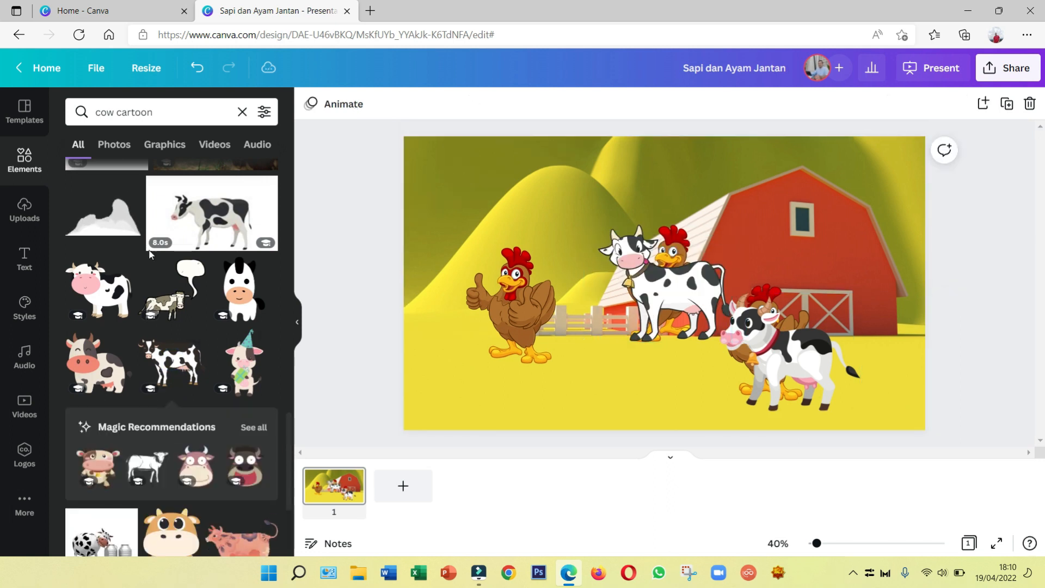
Look further down the cow cartoon results for another suitable cow
scroll(96, 333, "down", 4)
scroll(95, 333, "down", 2)
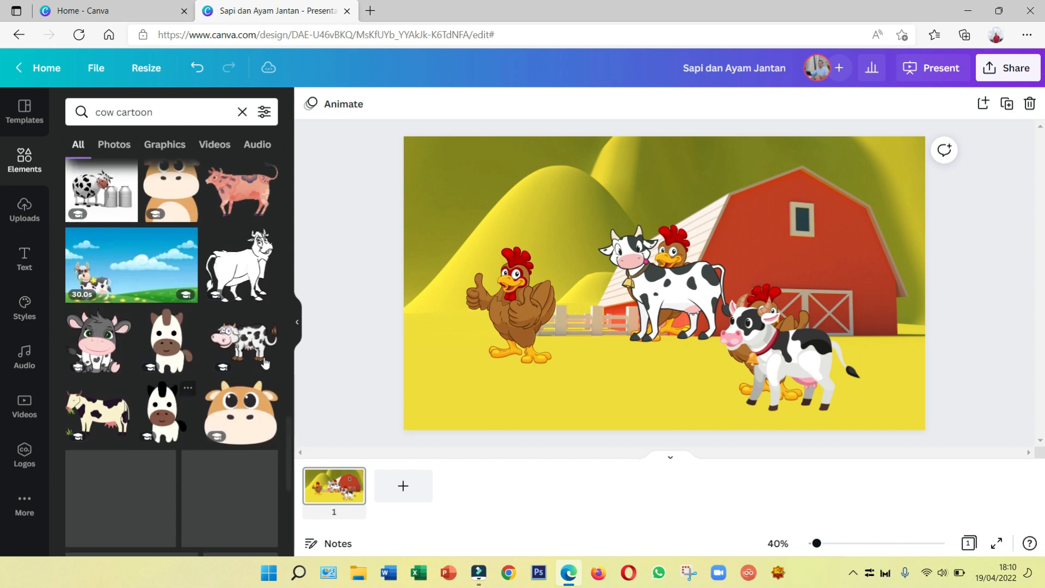
scroll(157, 459, "down", 5)
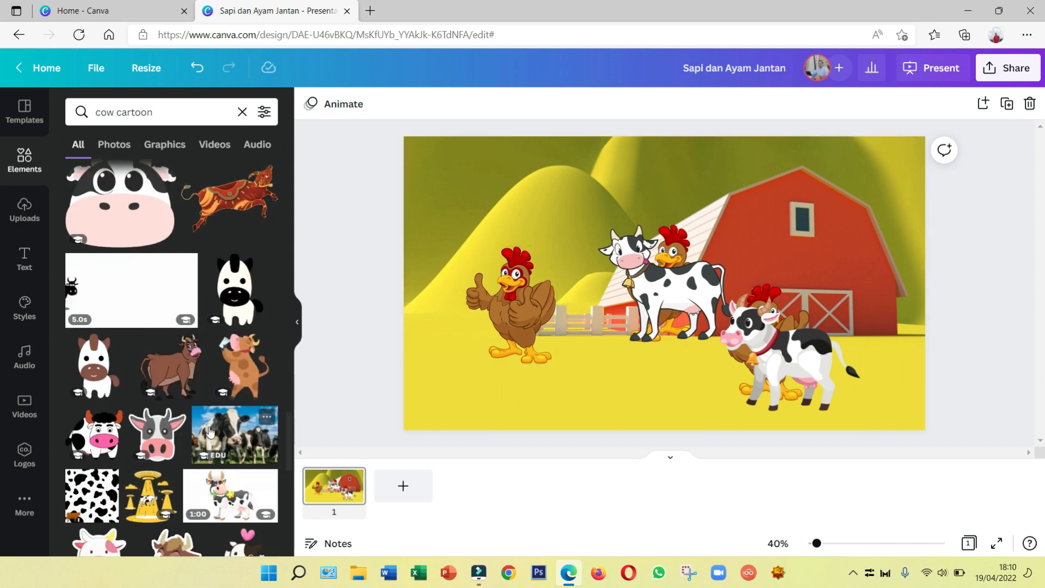
scroll(204, 429, "down", 5)
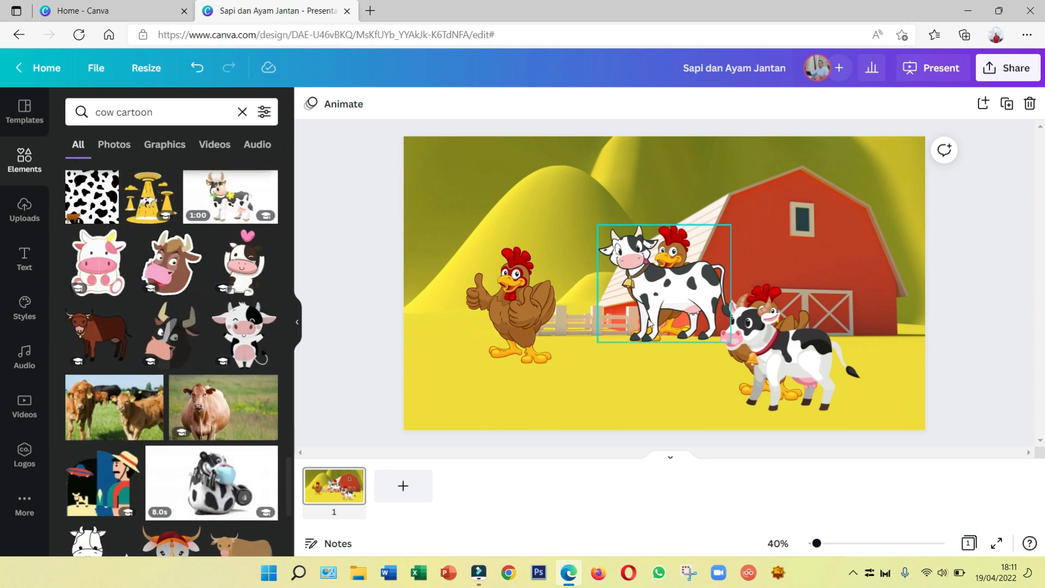
Move the smaller cow down between the two left roosters and enlarge the cow with the red collar in front of the barn
left_click_drag(655, 282, 599, 346)
left_click(778, 359)
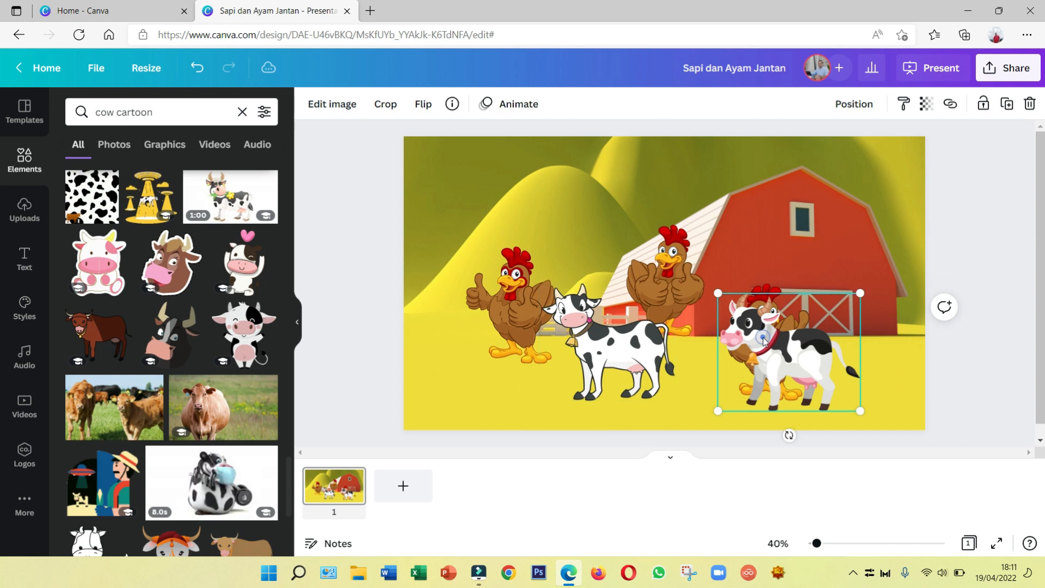
left_click_drag(645, 249, 640, 229)
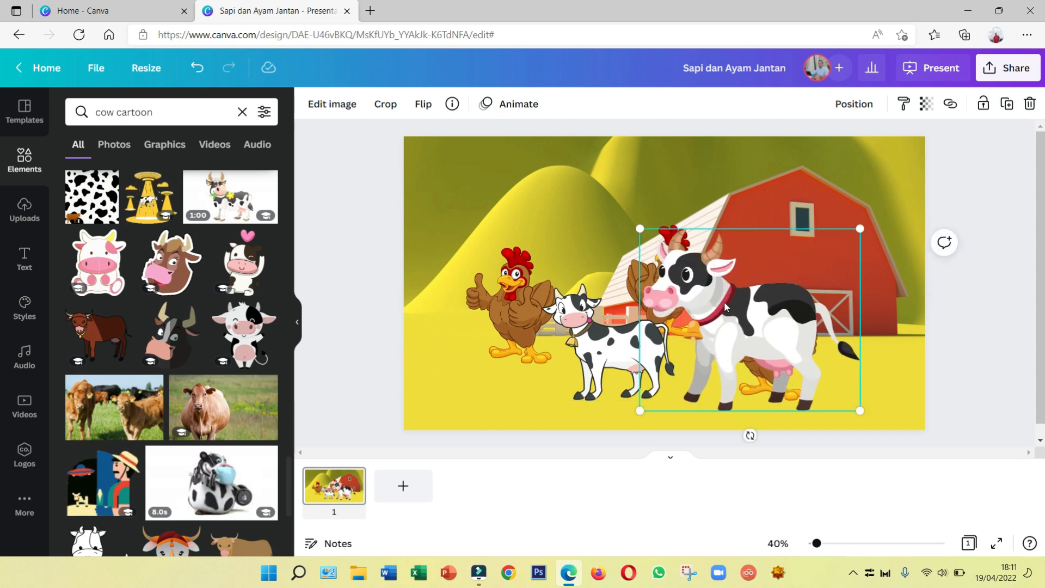
left_click_drag(724, 302, 738, 304)
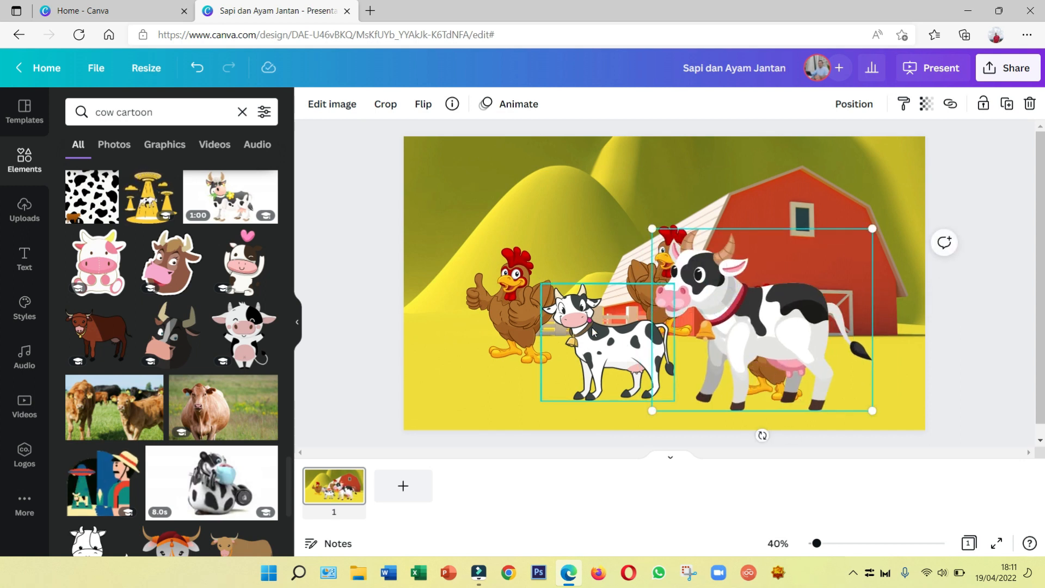
left_click(593, 349)
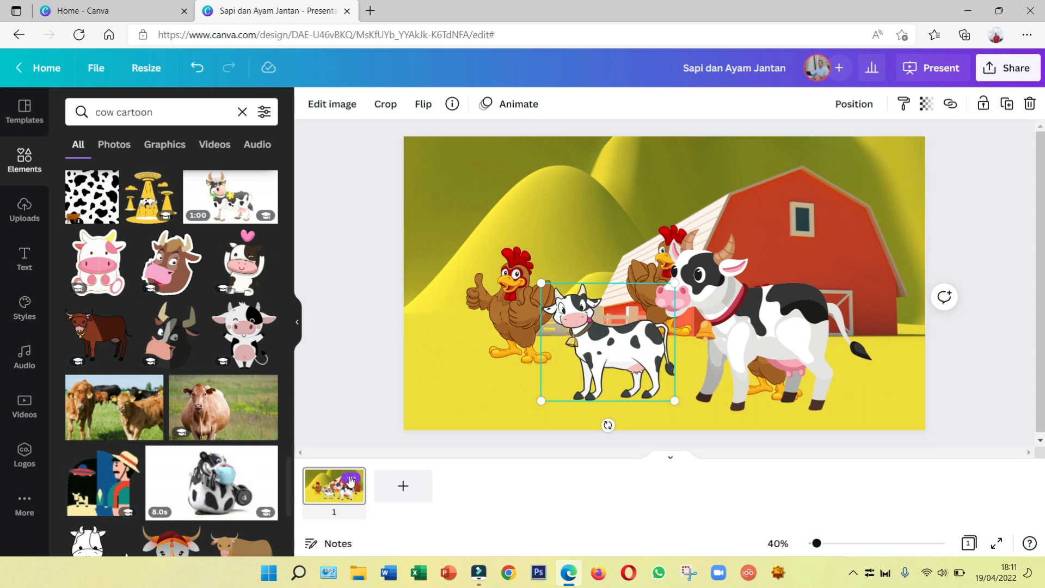
Duplicate page 1 with its farm background, roosters and cows
left_click(296, 322)
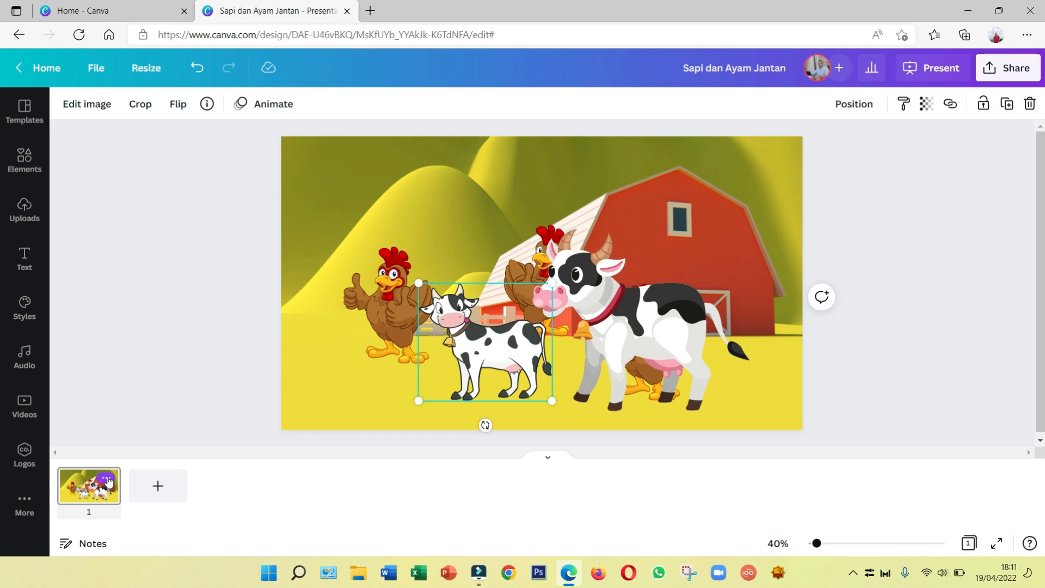
left_click(107, 480)
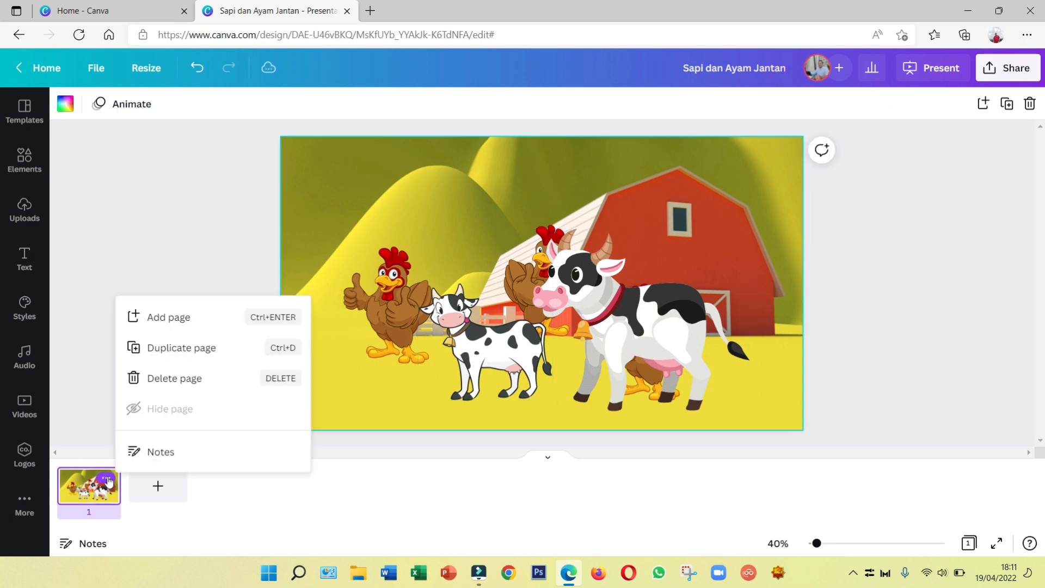
left_click(195, 355)
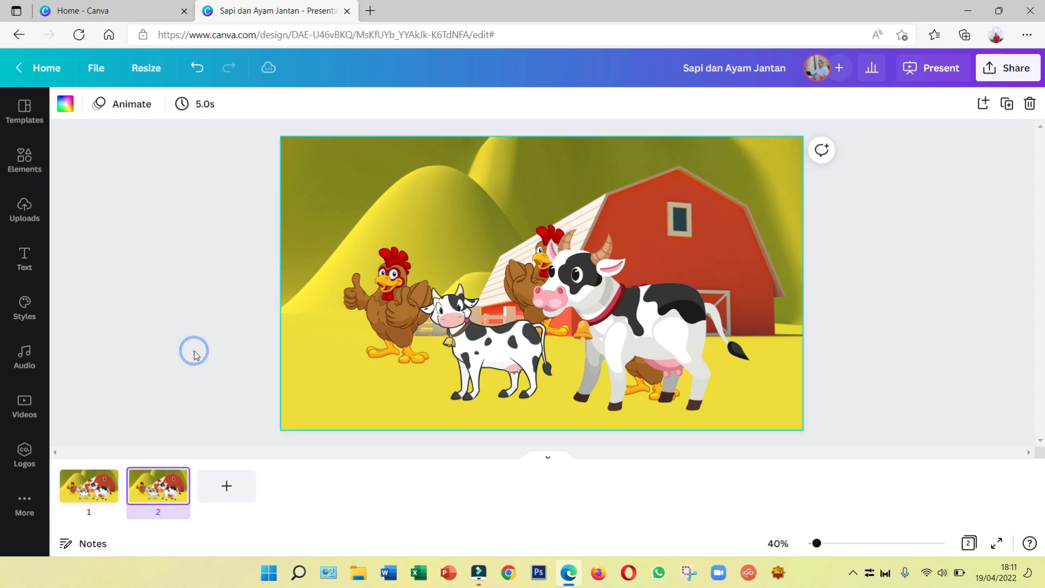
On page 1, shift the large cow right and delete the leftmost rooster, the small cow and the rooster beside the barn
left_click(90, 489)
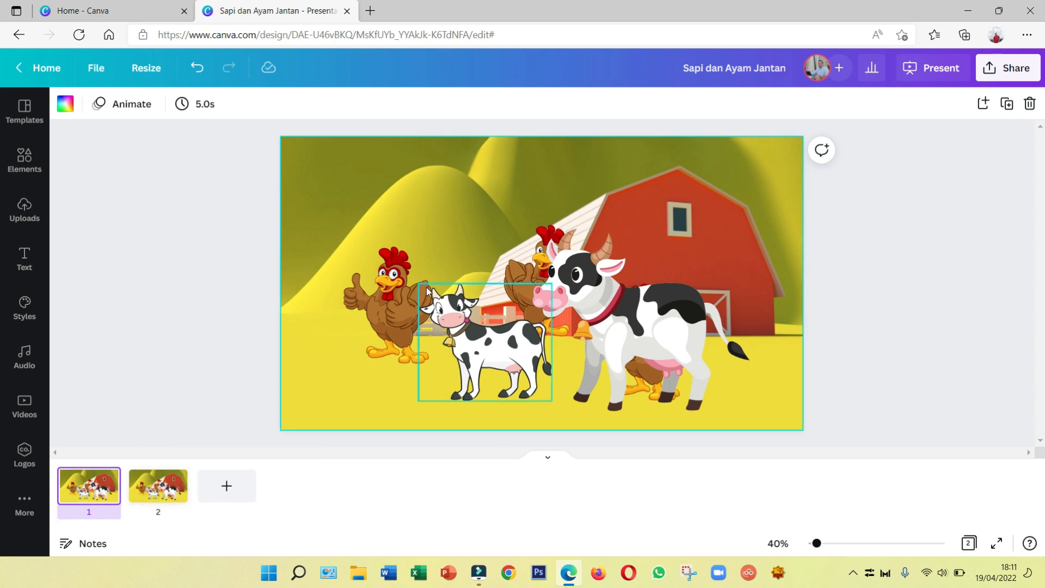
left_click_drag(596, 324, 640, 318)
left_click(379, 287)
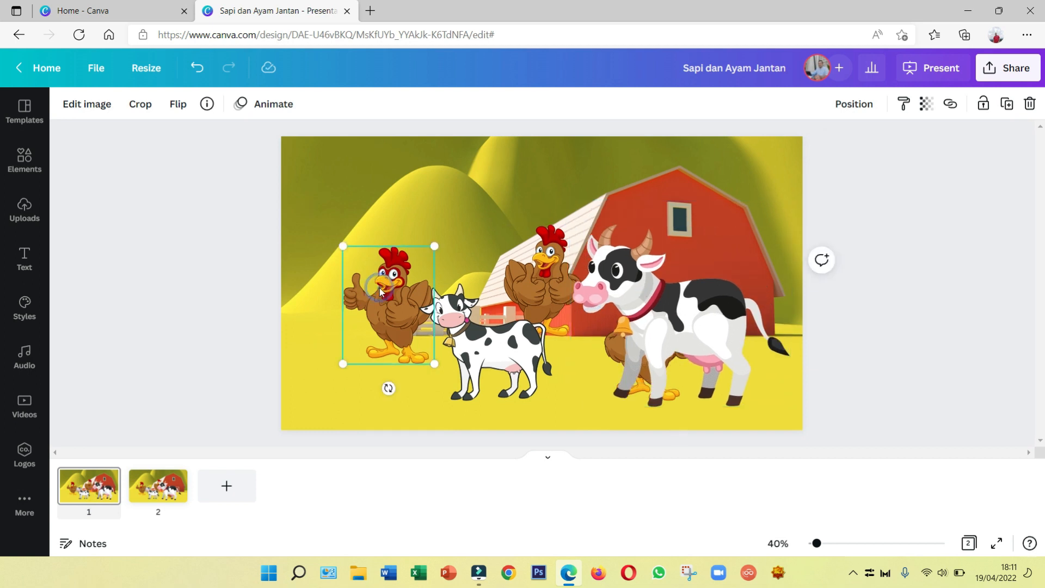
key("Delete")
left_click(500, 344)
key("Delete")
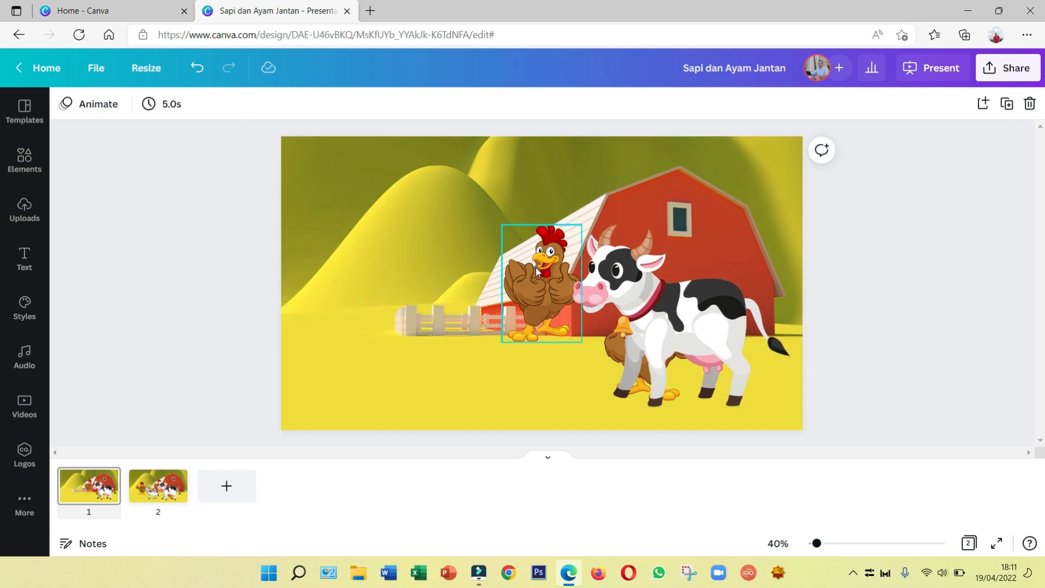
left_click(539, 272)
key("Delete")
Move the large cow off the remaining rooster and enlarge both characters, trimming the rooster's size to suit the cow
left_click_drag(646, 301, 420, 301)
left_click(627, 324)
left_click_drag(603, 283, 561, 228)
left_click_drag(623, 315, 647, 331)
left_click(495, 324)
left_click_drag(347, 225, 306, 191)
left_click(681, 337)
left_click_drag(583, 246, 609, 274)
left_click_drag(659, 322, 655, 315)
Swap the two characters so the rooster stands left of the cow and the cow stands in front of the barn
left_click_drag(456, 273, 492, 272)
left_click_drag(630, 326, 340, 338)
left_click_drag(517, 308, 692, 310)
left_click_drag(401, 334, 482, 334)
left_click_drag(652, 330, 646, 334)
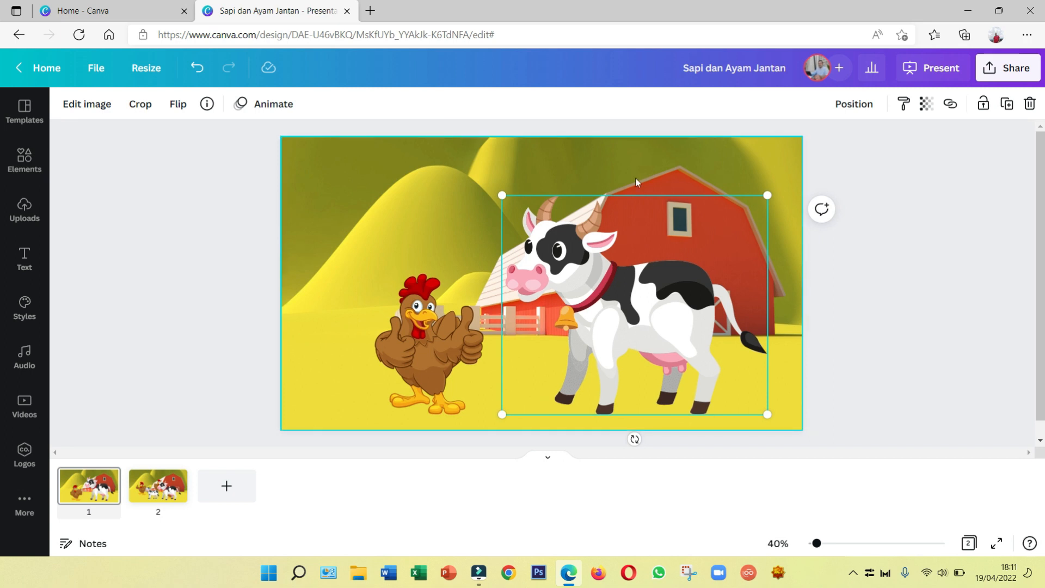
Add the "Desain Grafis" workshop text combination to page 1 and move it to the sky area above the rooster
left_click(25, 258)
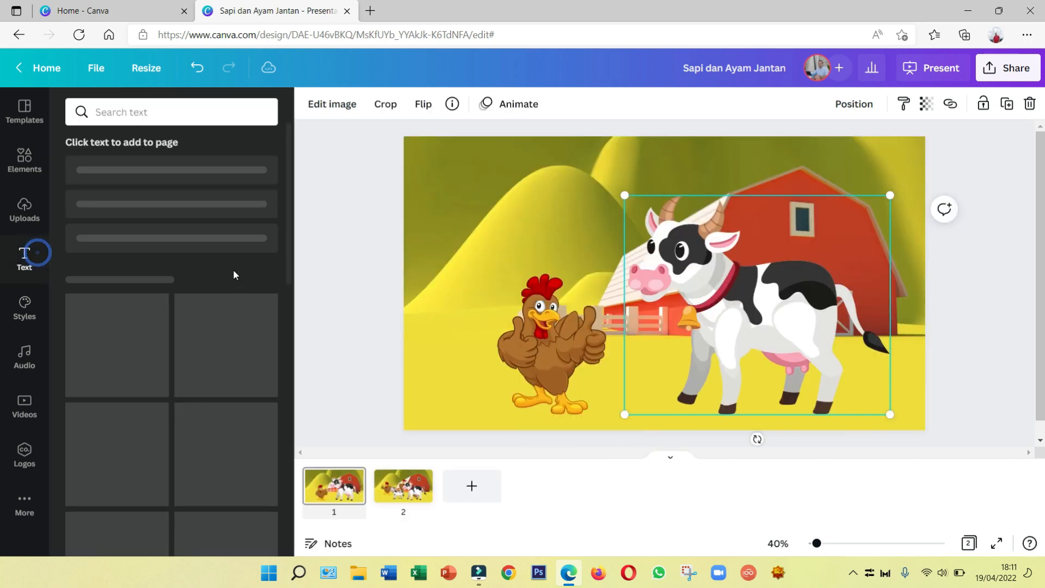
scroll(178, 327, "down", 5)
scroll(178, 333, "down", 3)
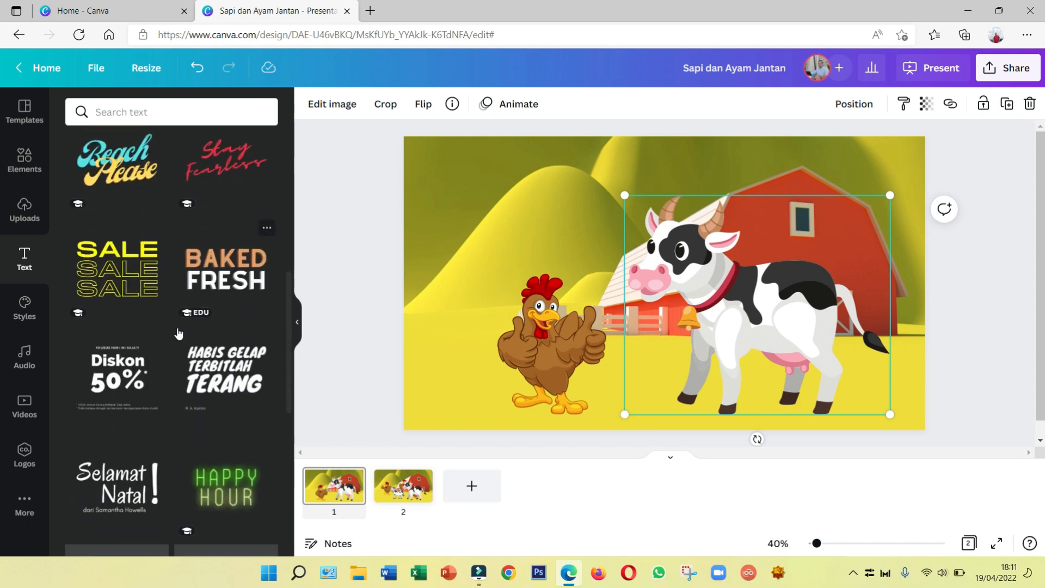
scroll(179, 333, "down", 10)
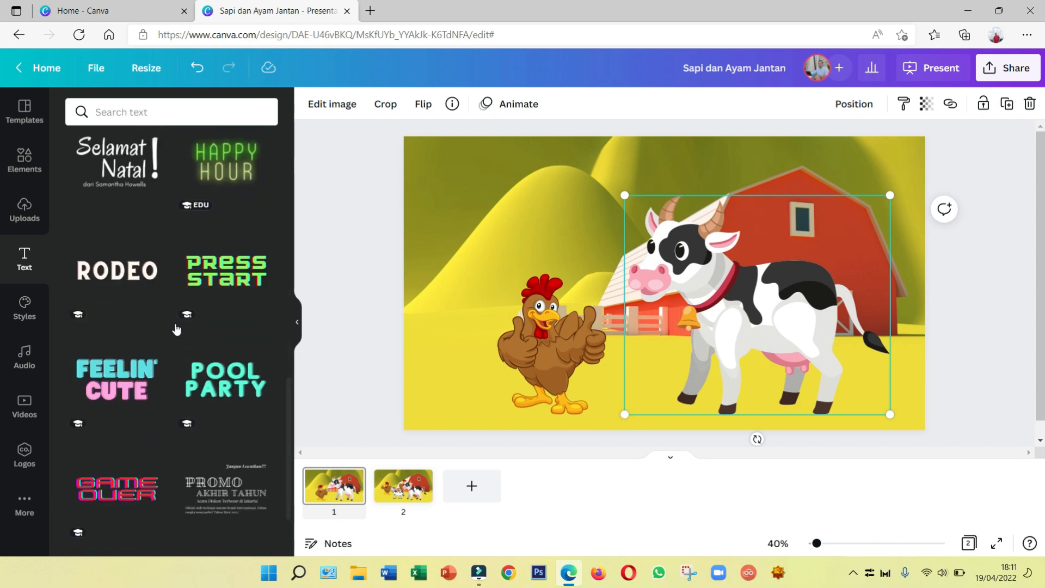
scroll(175, 328, "down", 8)
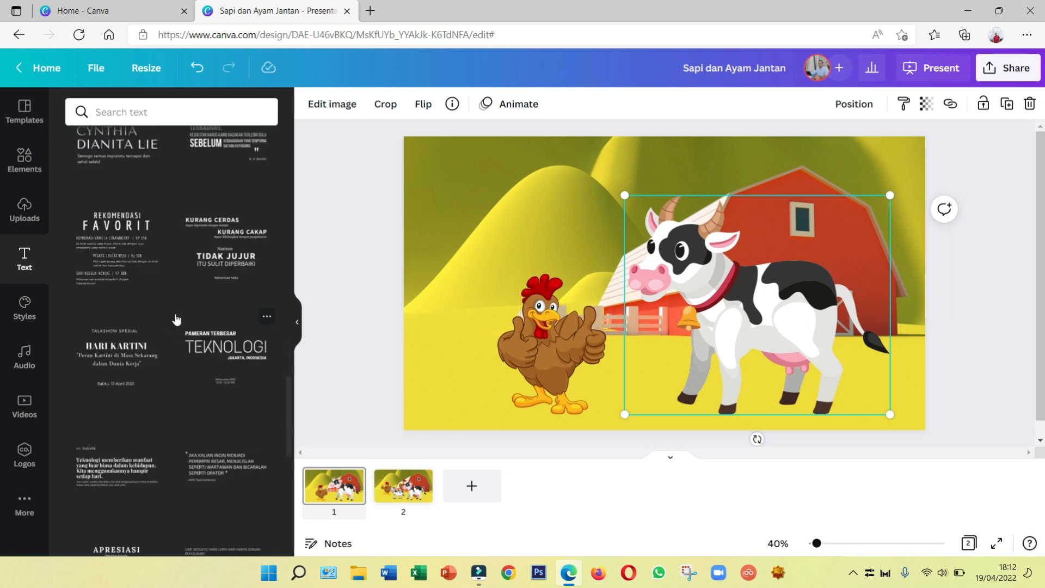
scroll(121, 259, "down", 6)
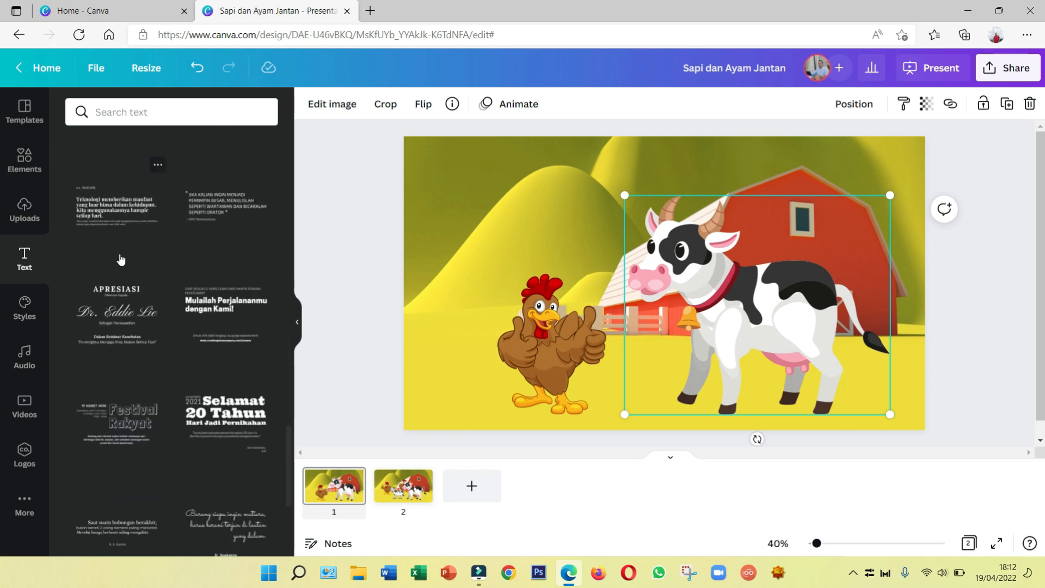
scroll(167, 334, "down", 10)
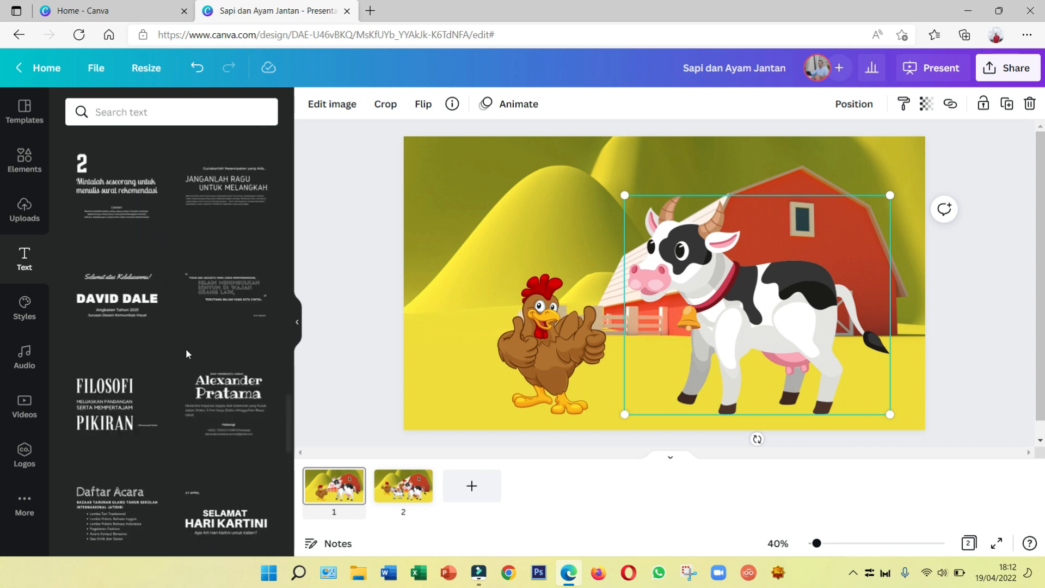
scroll(187, 354, "down", 4)
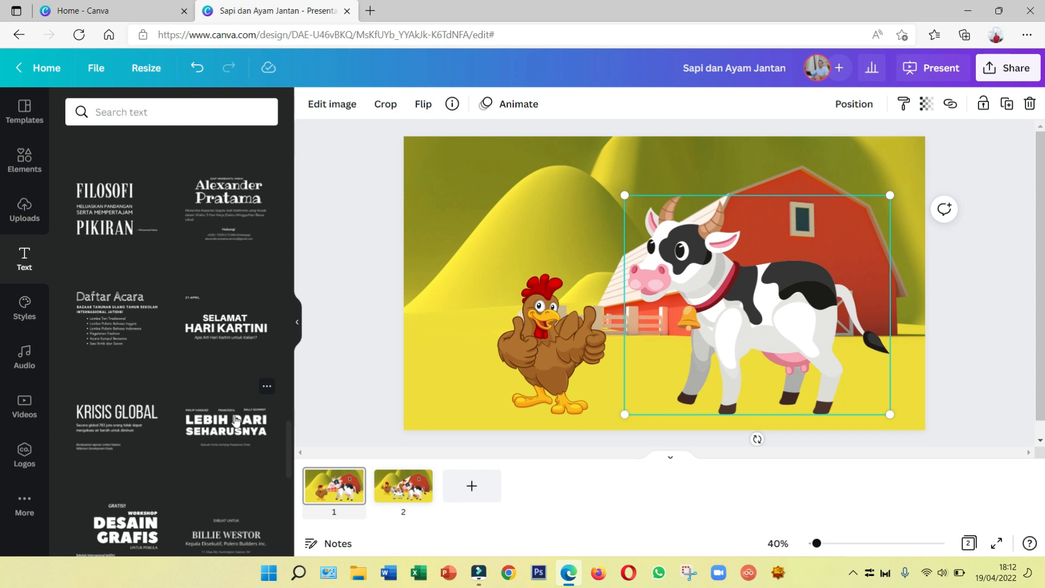
left_click(140, 530)
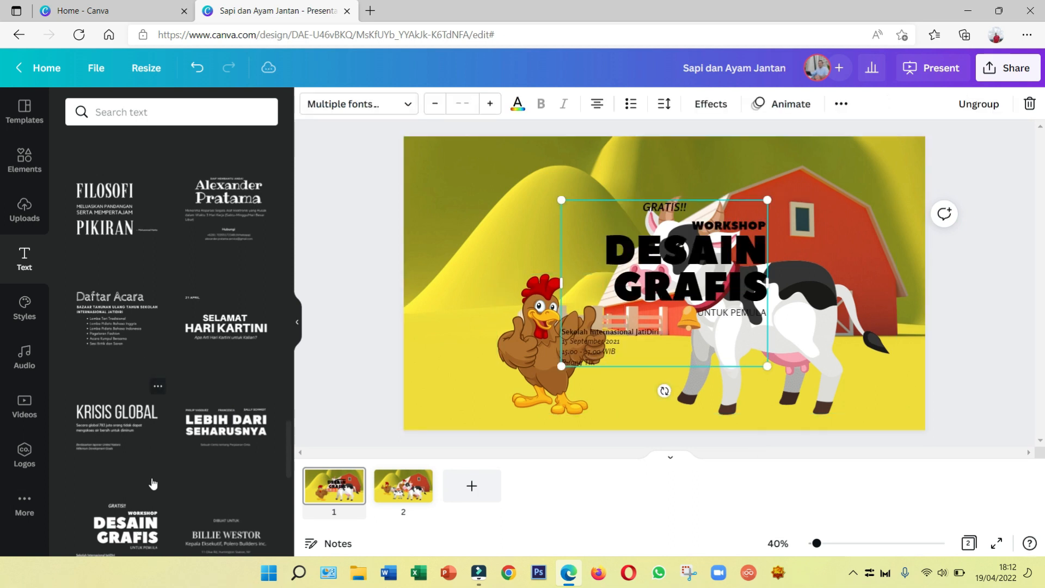
left_click_drag(625, 255, 497, 205)
Delete the "GRATIS!!", "WORKSHOP", "UNTUK PEMULA", school name and date lines, keeping only the "DESAIN GRAFIS" heading
left_click(531, 155)
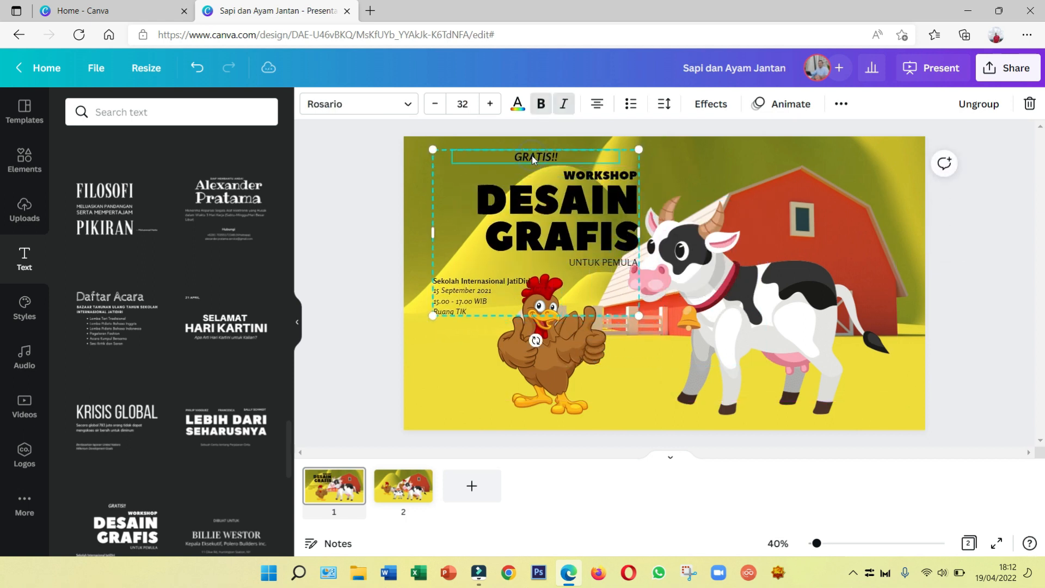
key("Delete")
left_click(569, 174)
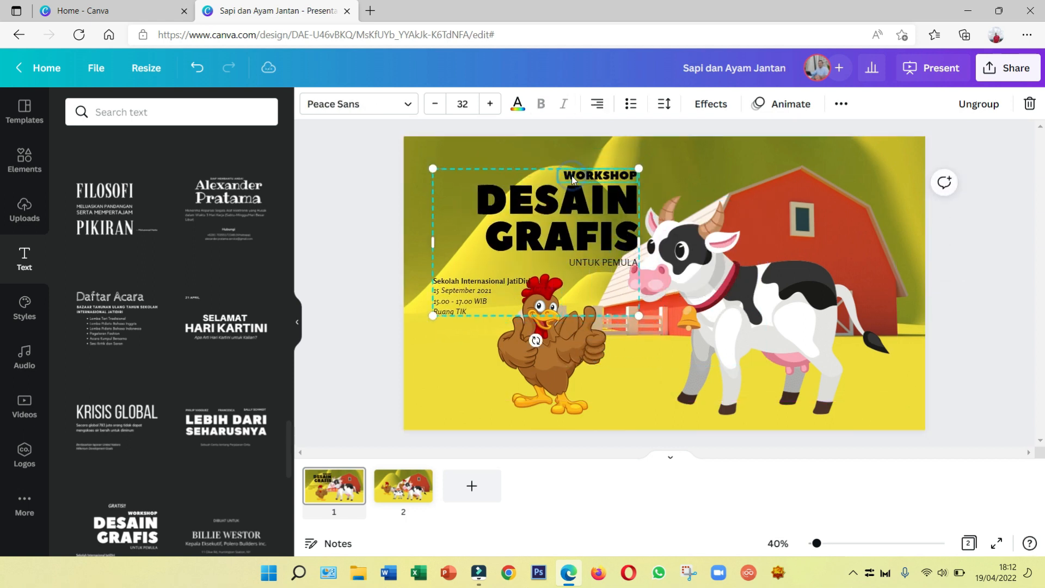
key("Delete")
left_click(593, 262)
key("Delete")
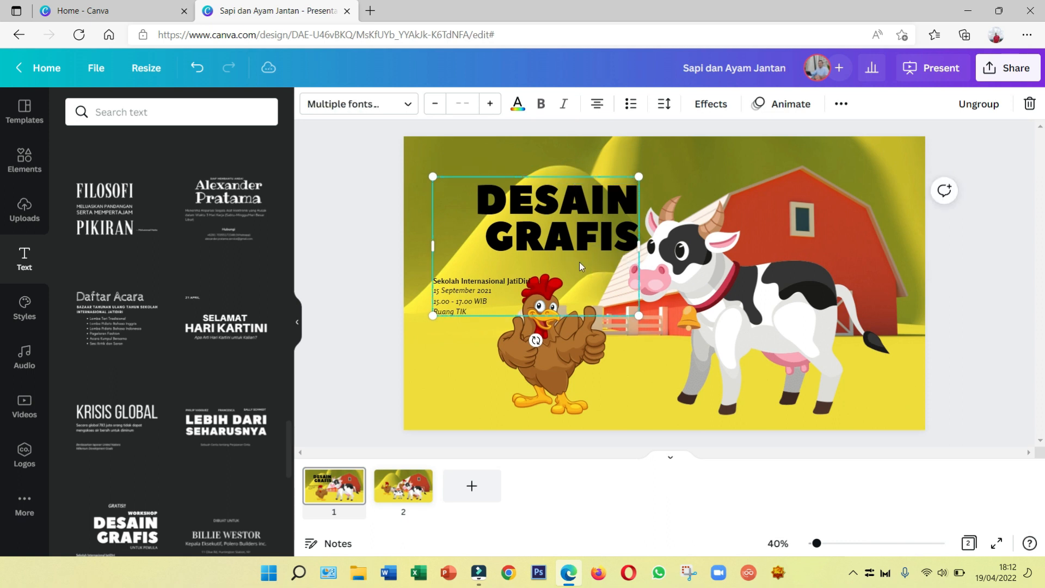
left_click(489, 283)
key("Delete")
left_click(479, 294)
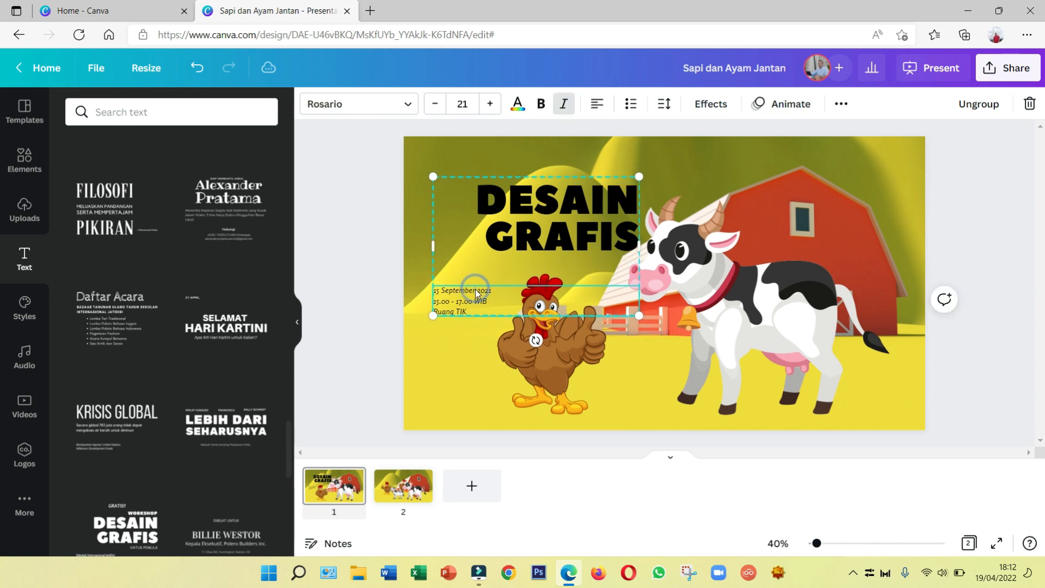
key("Delete")
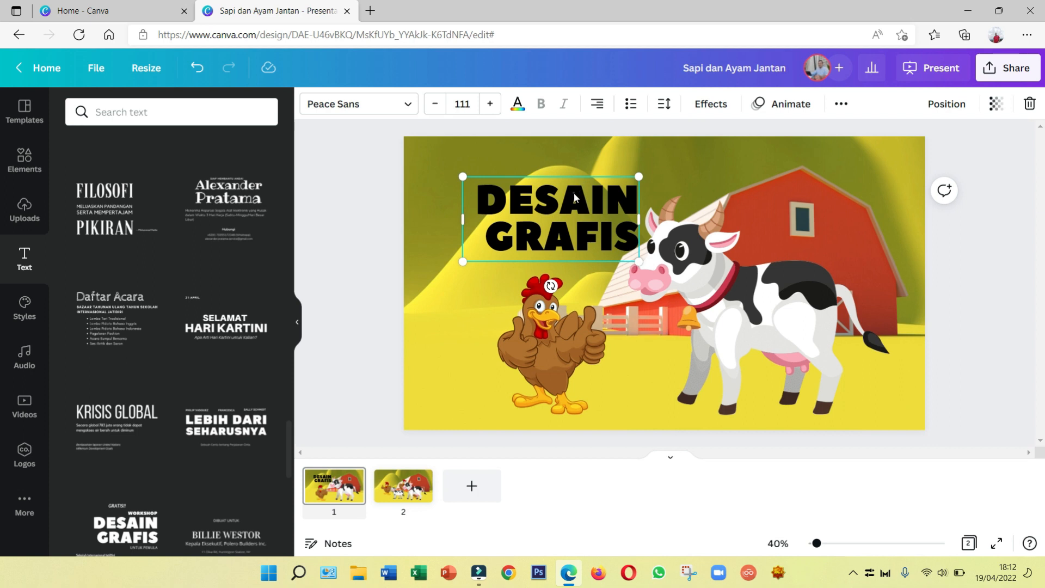
Replace the heading text with "SAPI & AYAM JANTAN" and widen its box so "JANTAN" fits on one line
double_click(574, 196)
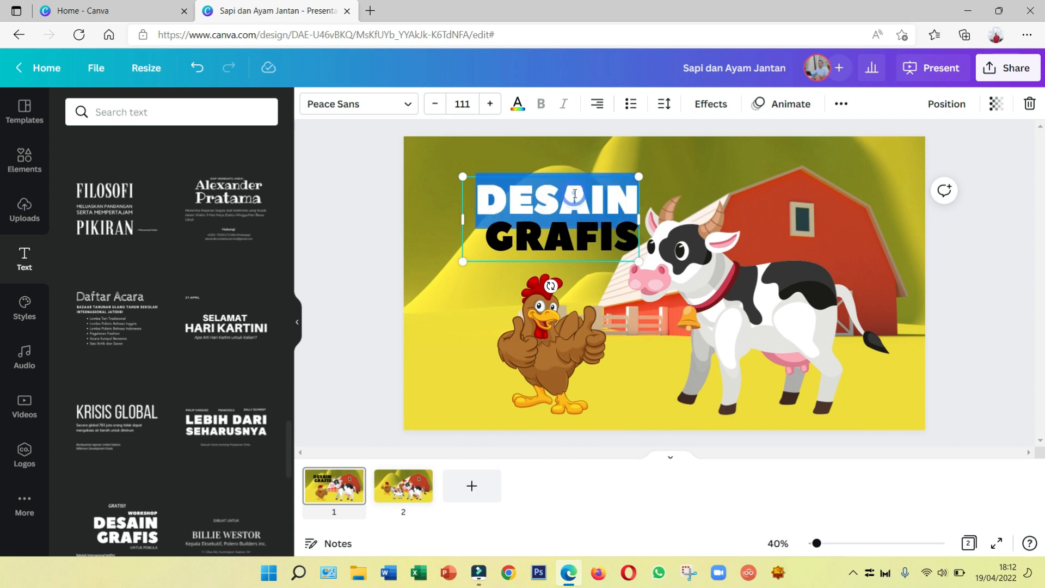
left_click(488, 201)
left_click_drag(484, 202, 636, 240)
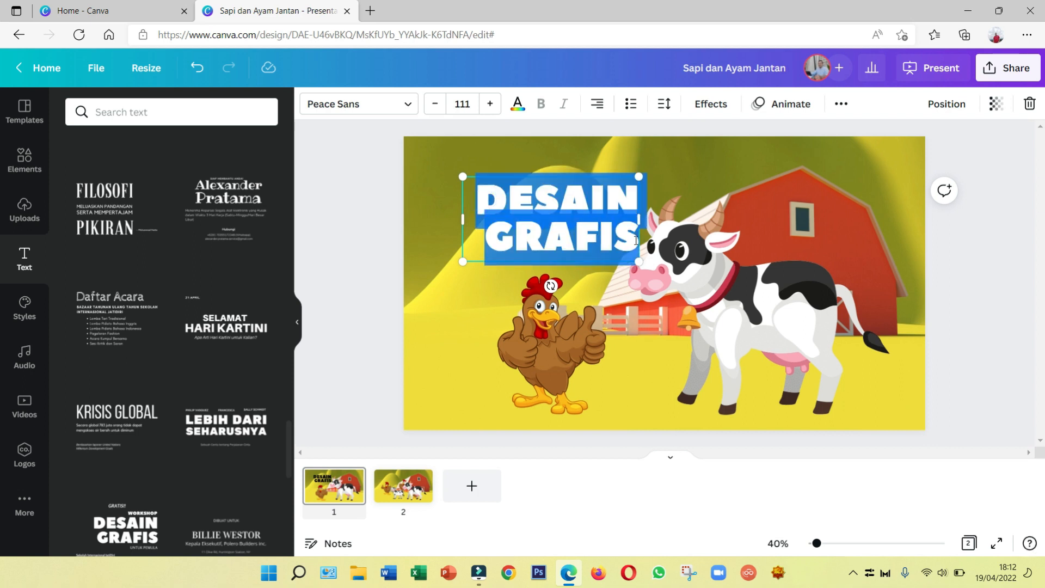
type("SAPI &")
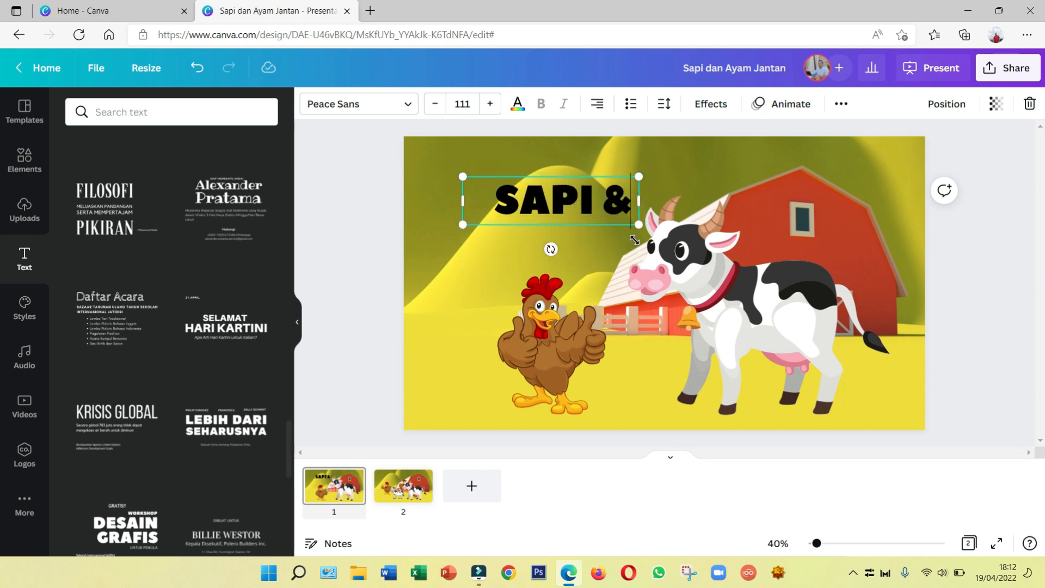
type(" AYAM")
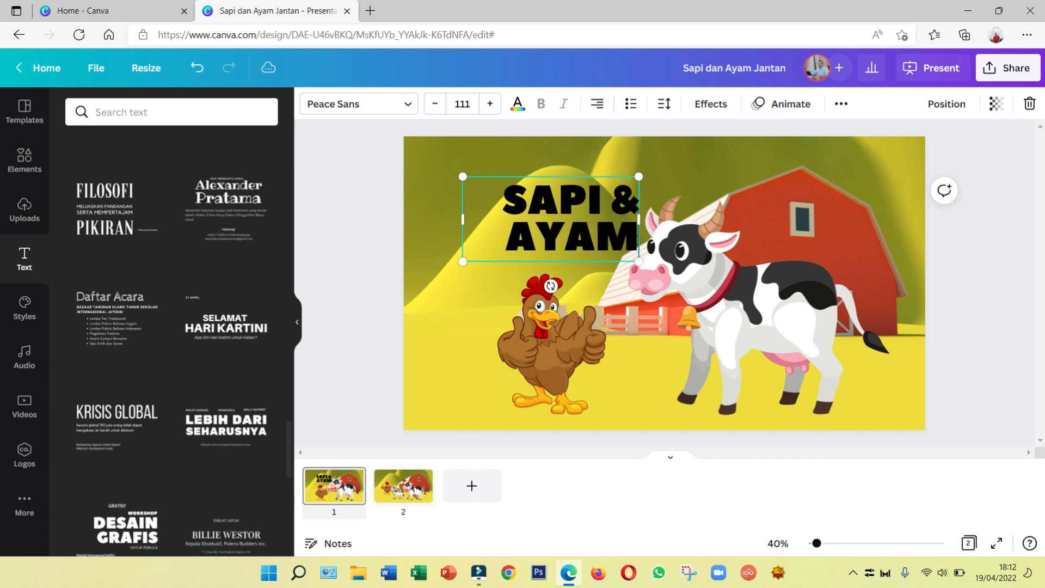
type(" JANTAN")
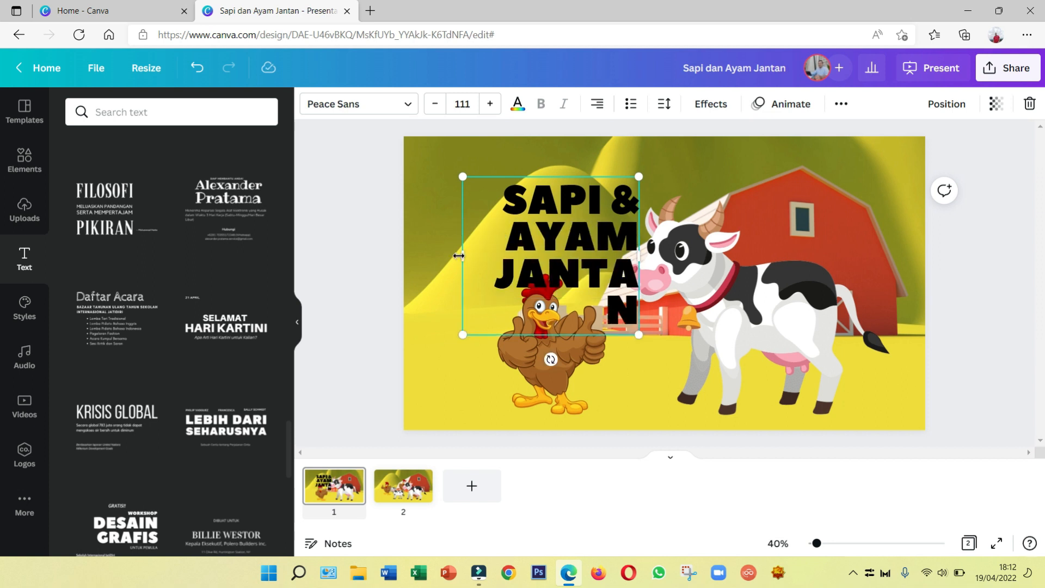
left_click_drag(407, 252, 409, 252)
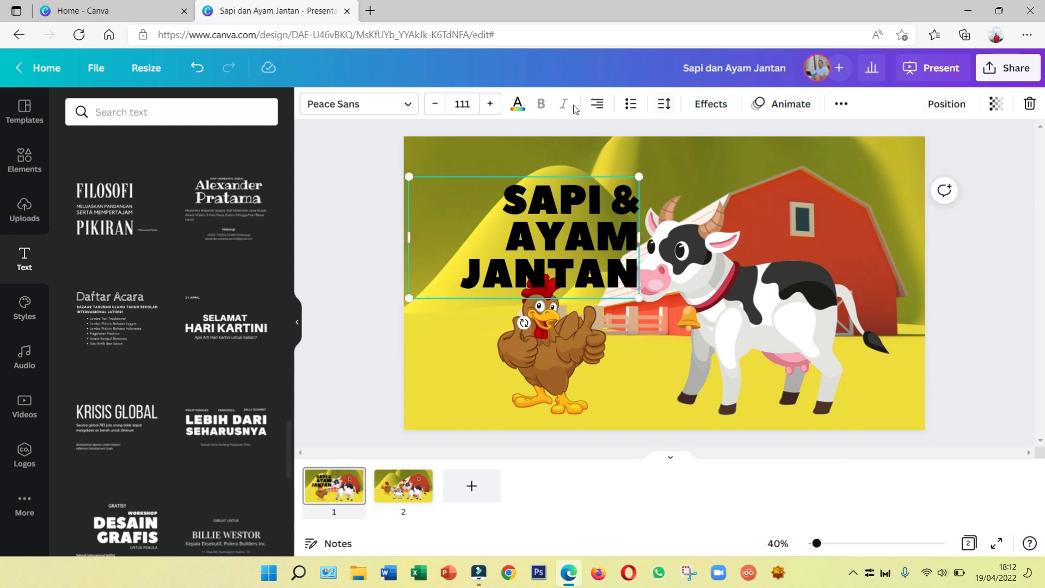
Set the cover title's font size to 56 and widen its box so the title fits on one line
left_click(464, 109)
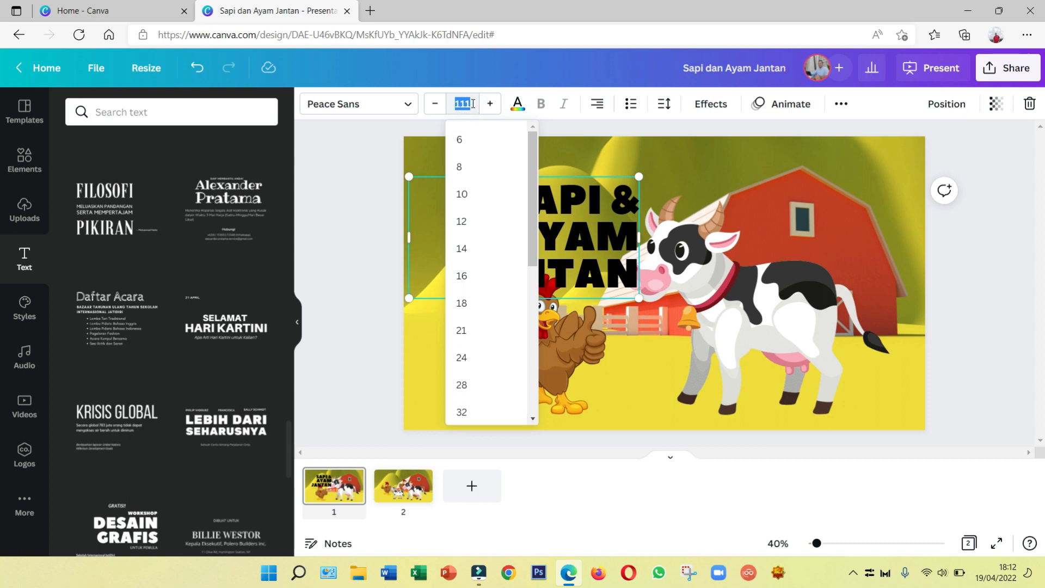
scroll(465, 333, "down", 2)
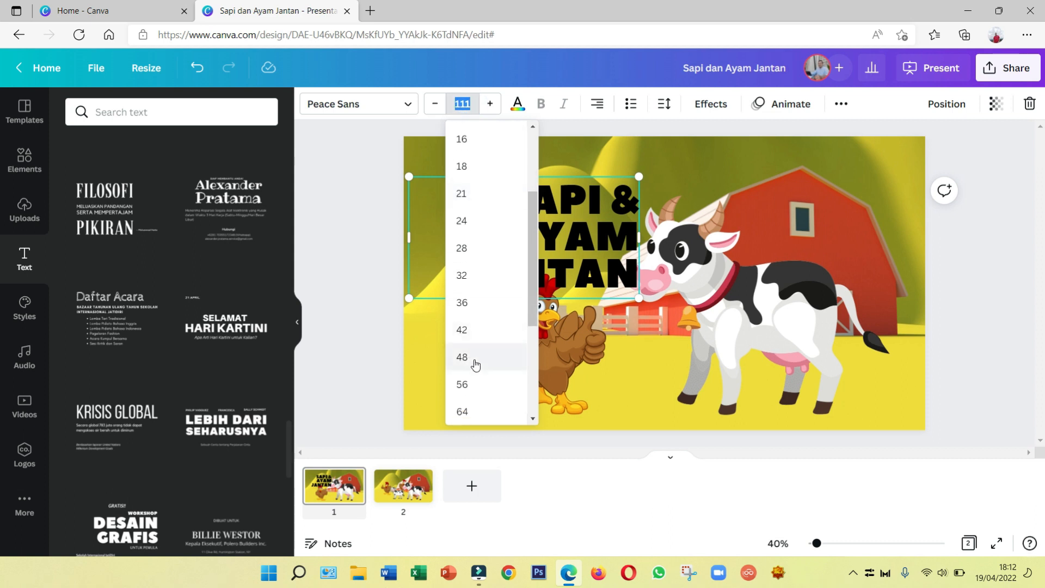
left_click(472, 383)
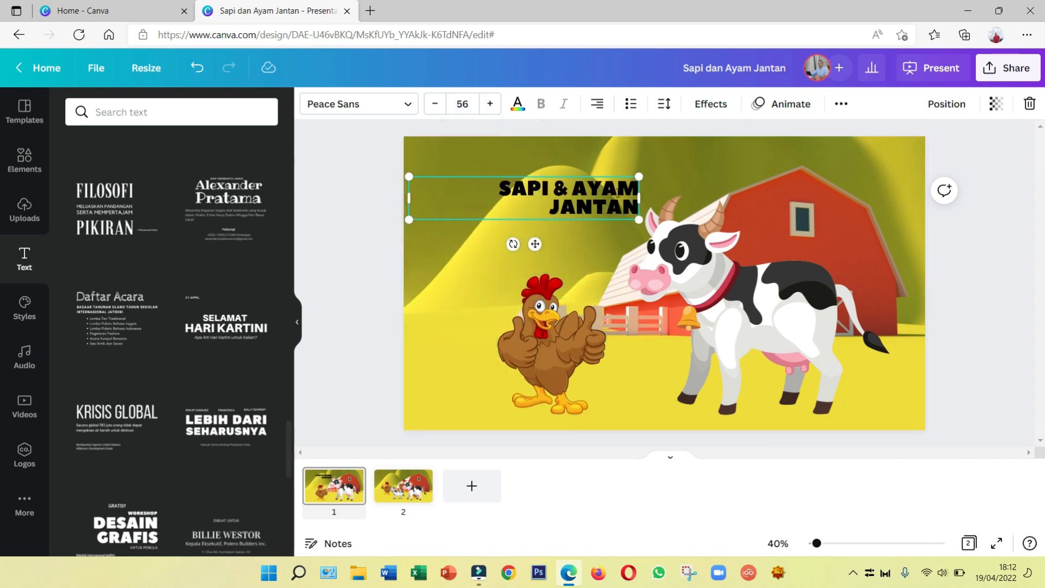
left_click_drag(653, 196, 689, 194)
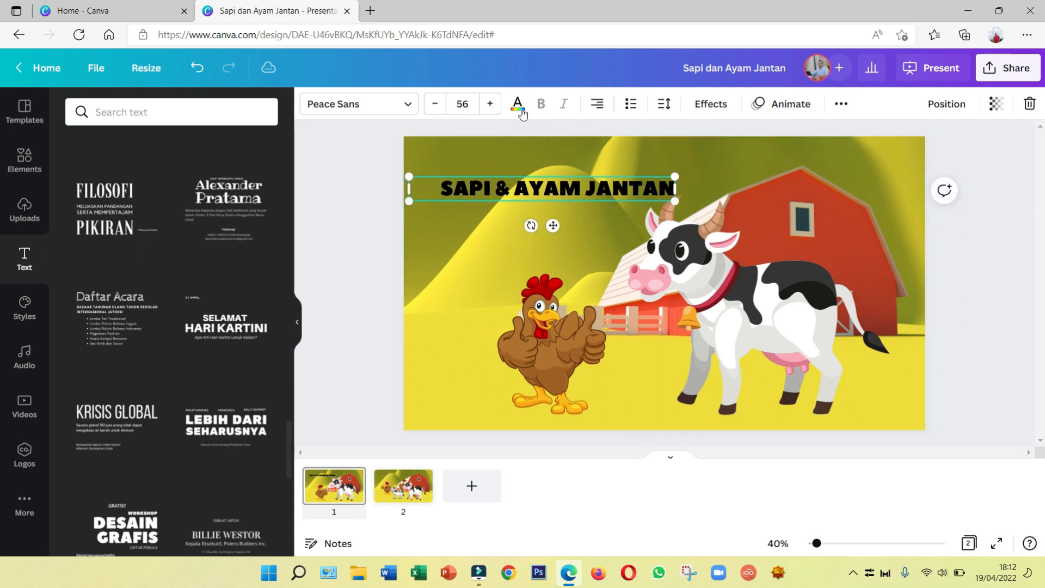
Colour the cover title white and centre-align its text
left_click(517, 103)
left_click(153, 175)
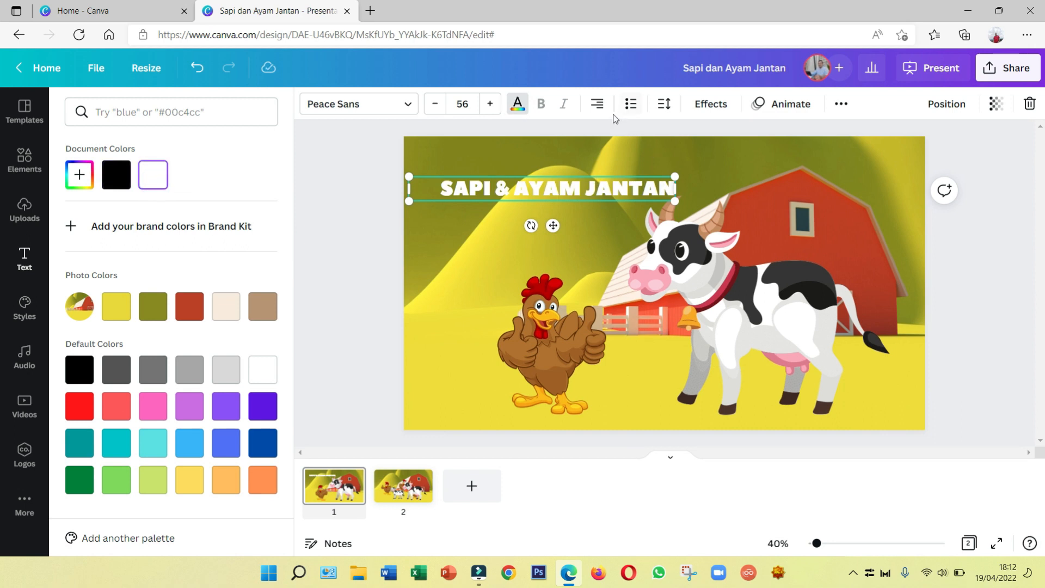
left_click(597, 106)
left_click(598, 106)
left_click(597, 106)
Move the title slightly up and right, and enlarge it to size 73,4 so it spans the area above both animals
left_click_drag(588, 176, 620, 166)
left_click_drag(704, 189, 790, 200)
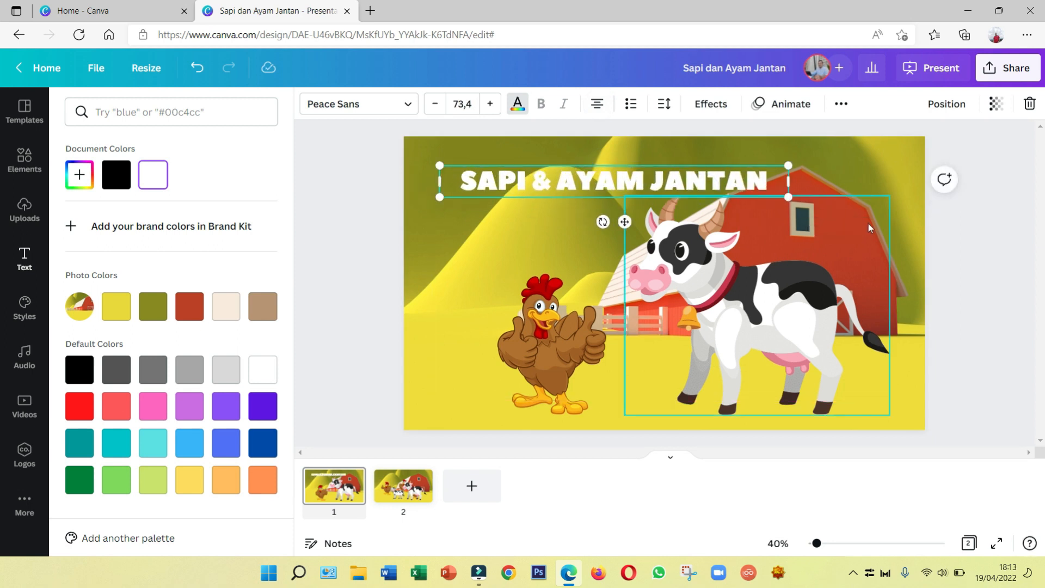
key("Escape")
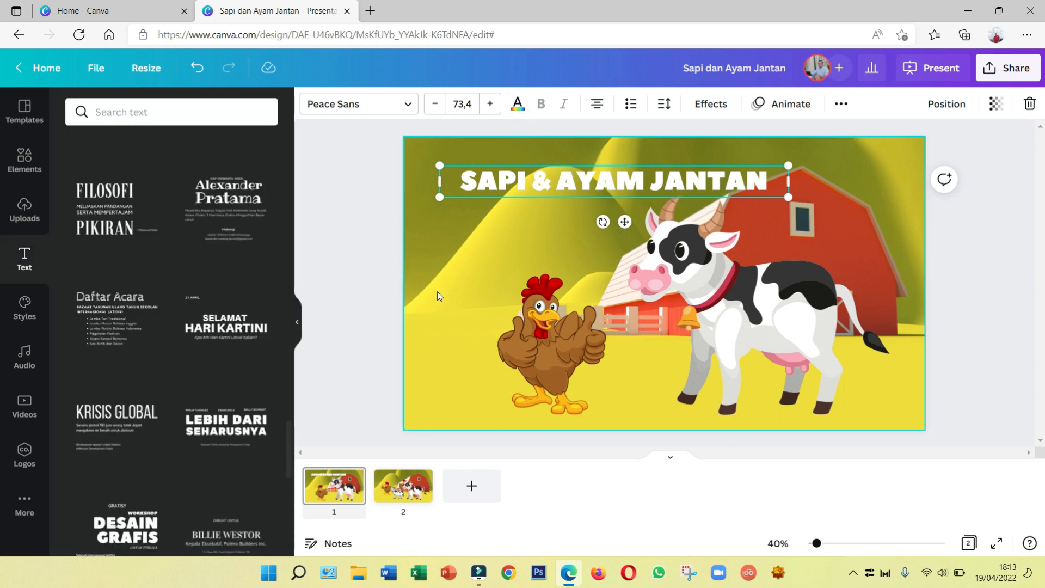
Shift the cover's rooster slightly left and its cow slightly down and left
left_click_drag(543, 339, 513, 339)
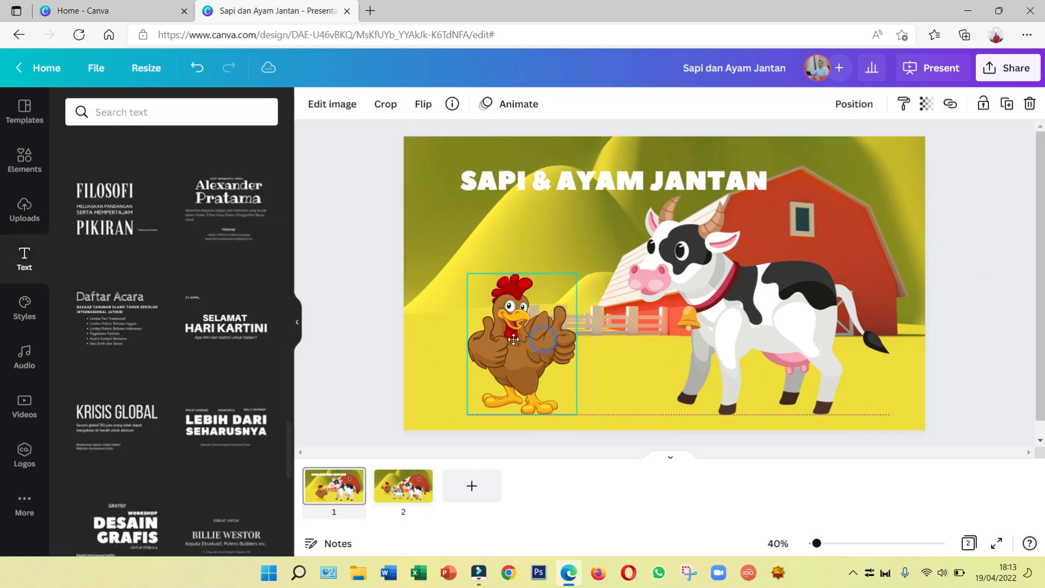
left_click_drag(782, 328, 771, 342)
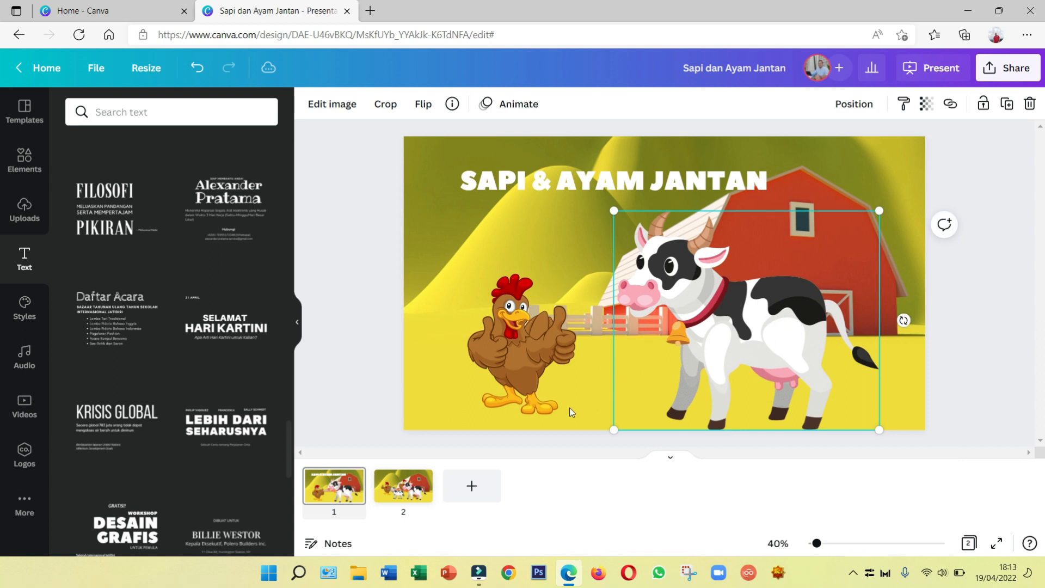
Duplicate page 2 of the presentation
left_click(412, 493)
left_click(420, 477)
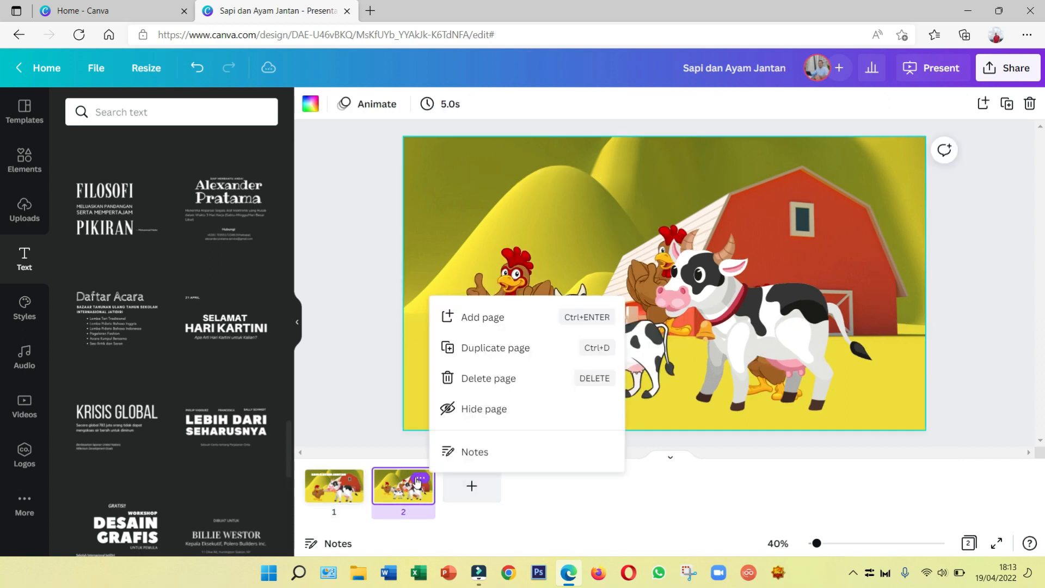
left_click(479, 351)
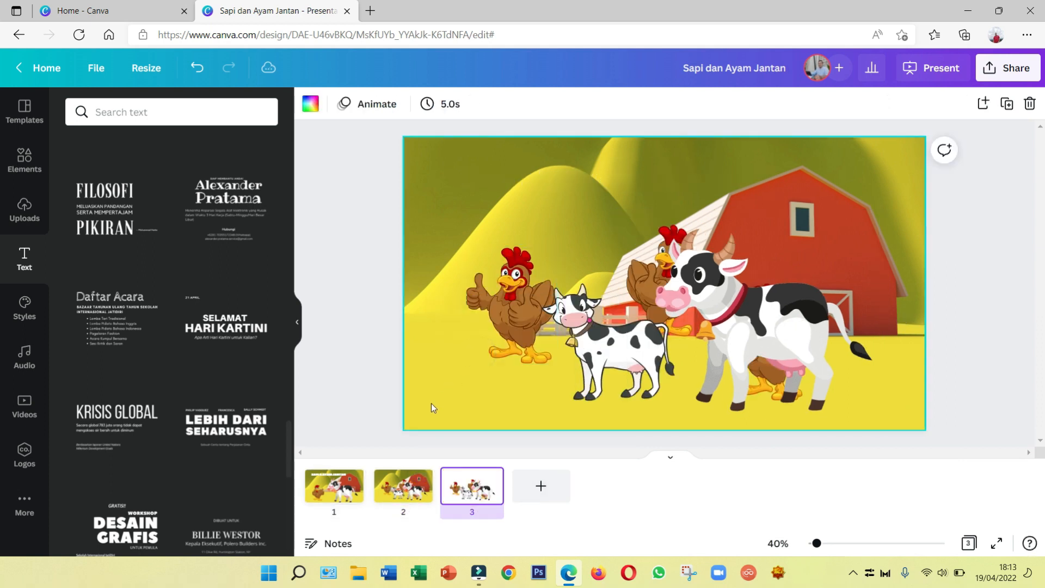
On page 2, delete the leftmost rooster, the small cow and the rooster behind the large cow's head
left_click(397, 486)
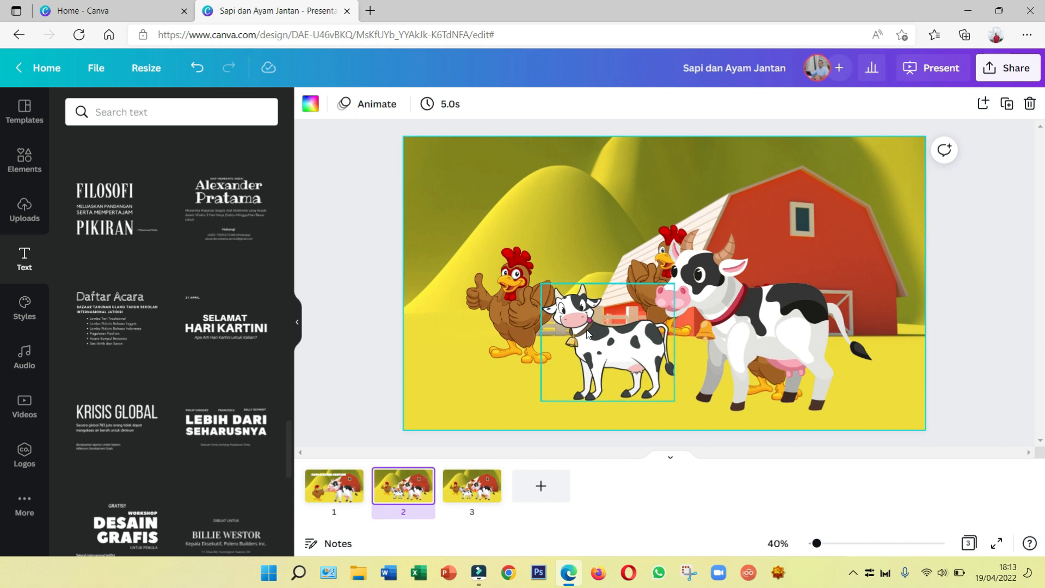
left_click(517, 288)
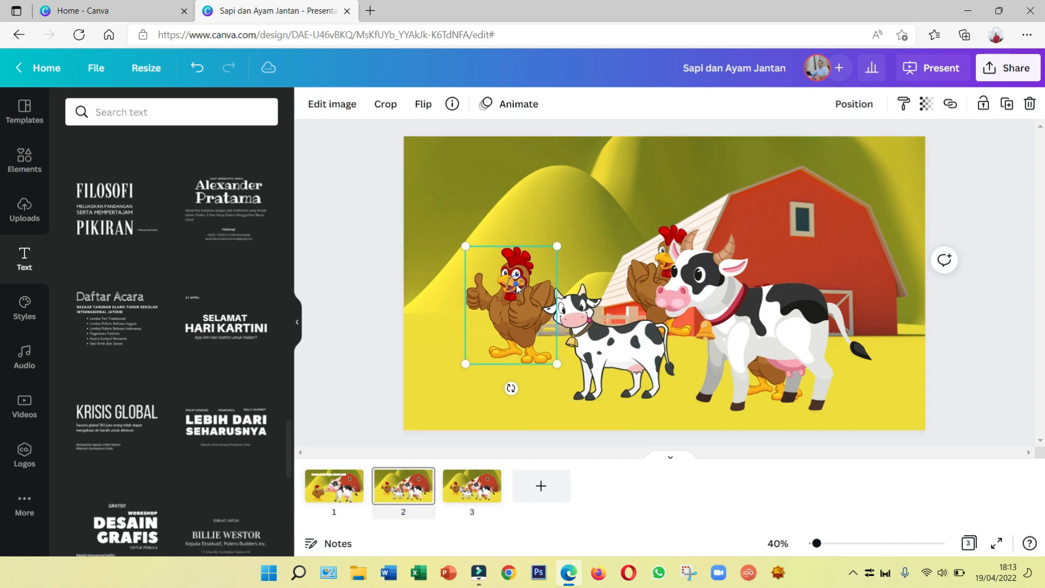
key("Delete")
left_click(604, 337)
key("Delete")
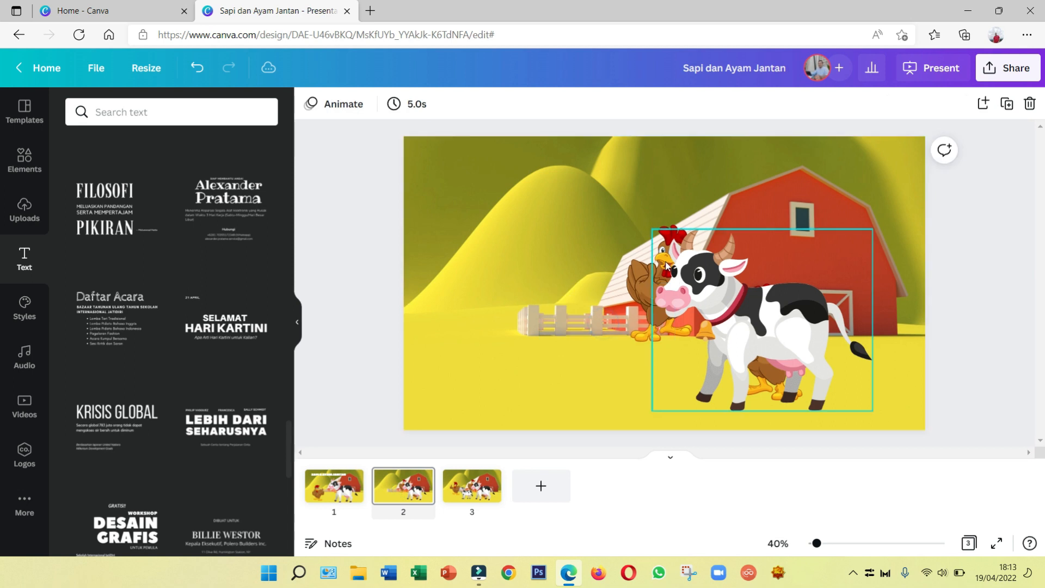
left_click(639, 269)
key("Delete")
Move page 2's large cow to the left half of the scene and place the remaining rooster in front of the barn door
left_click(754, 308)
left_click_drag(754, 308, 538, 303)
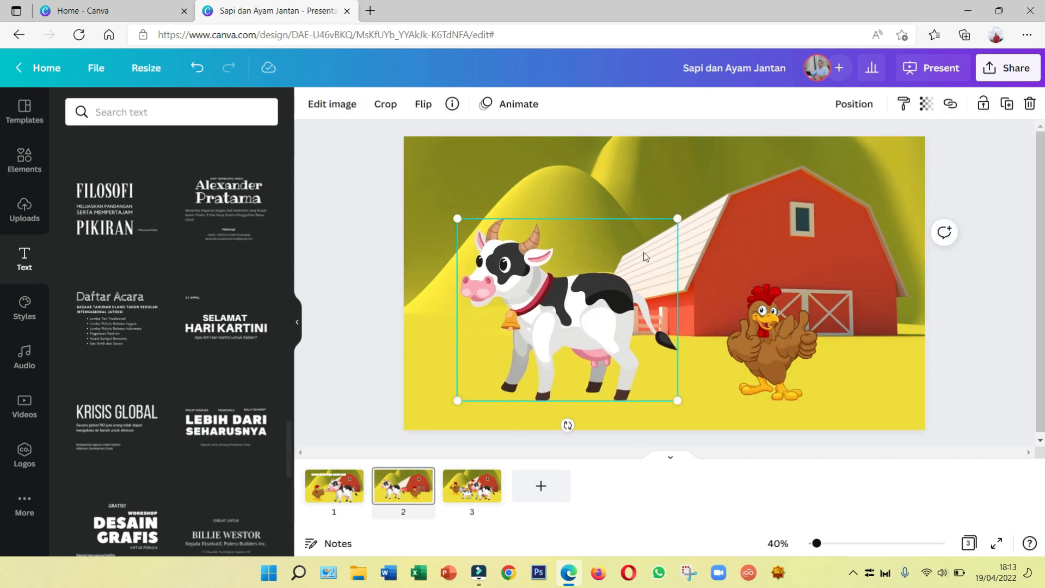
left_click_drag(795, 342, 773, 340)
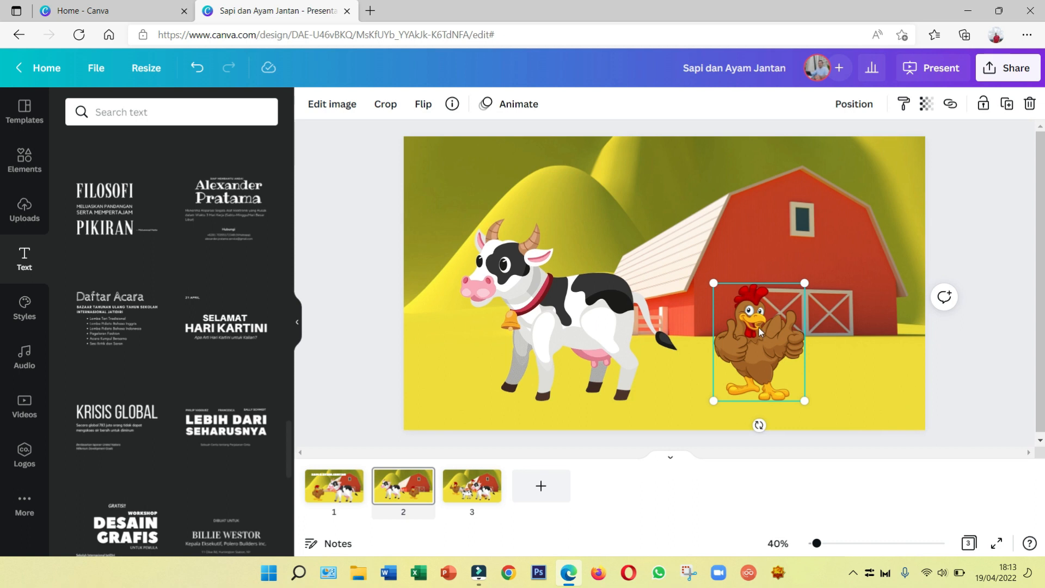
left_click_drag(789, 339, 809, 339)
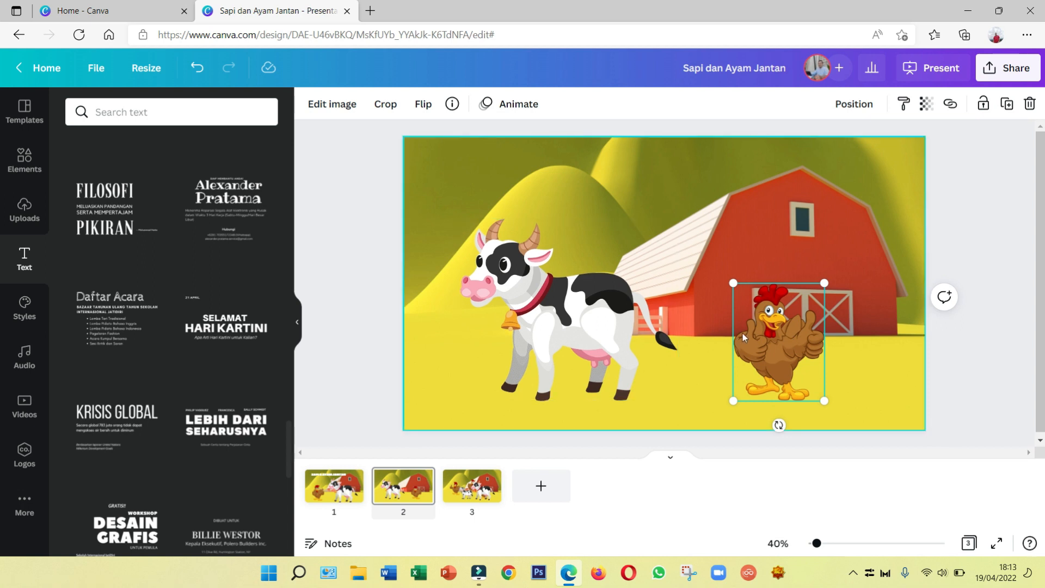
Flip the rooster and the cow horizontally so the cow faces the rooster, and lower both slightly
left_click(423, 103)
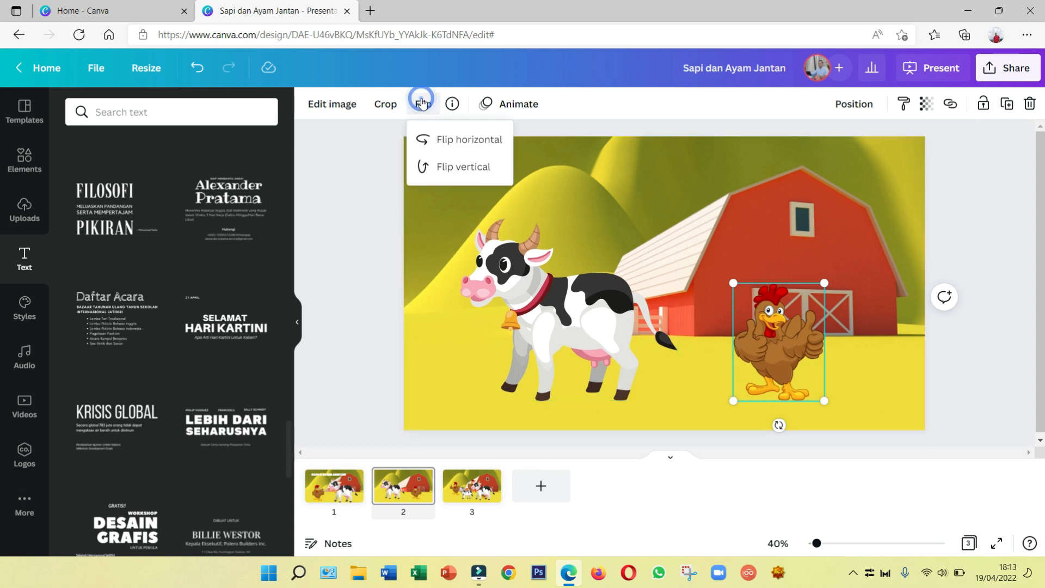
left_click(440, 140)
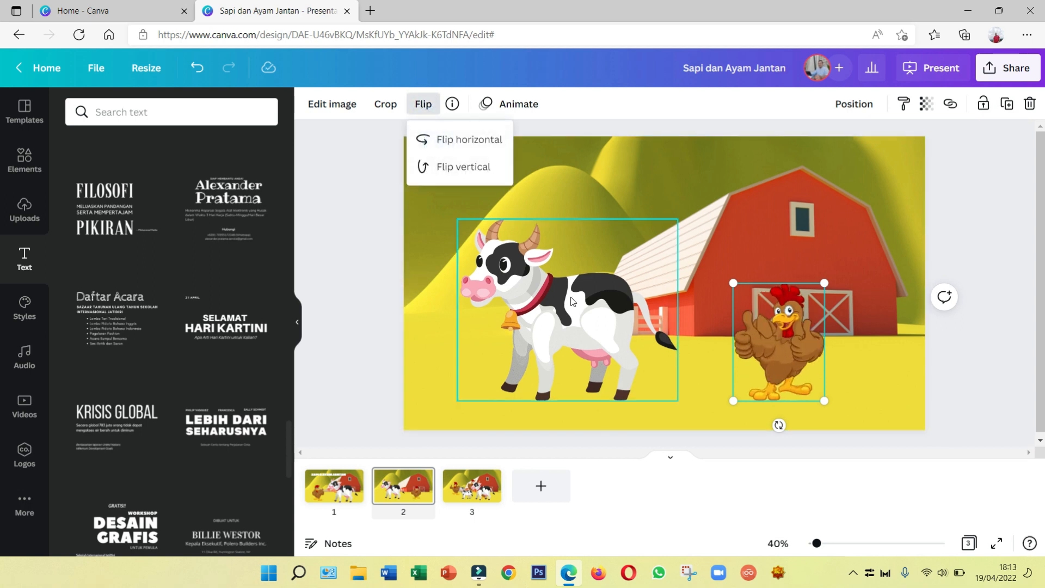
left_click(572, 301)
left_click(422, 104)
left_click(442, 137)
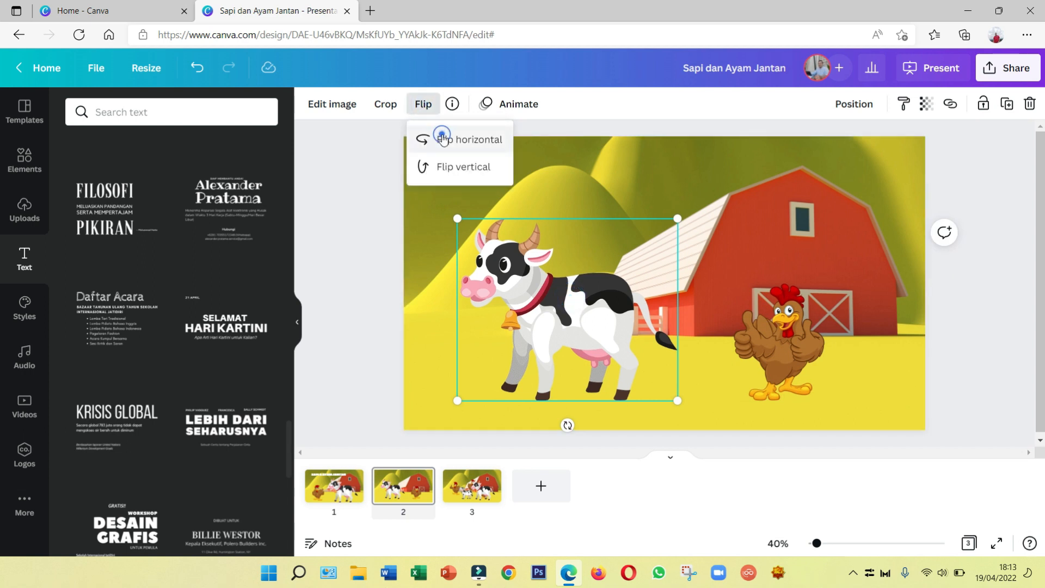
left_click_drag(598, 276, 617, 297)
left_click(778, 353)
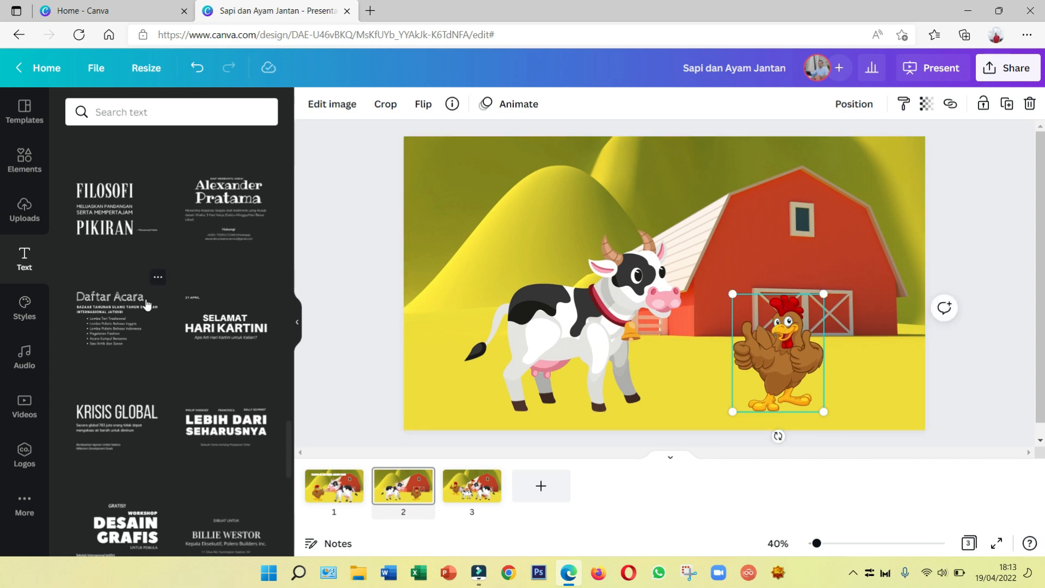
Copy the "SAPI & AYAM JANTAN" title from page 1 onto page 2
scroll(155, 310, "down", 3)
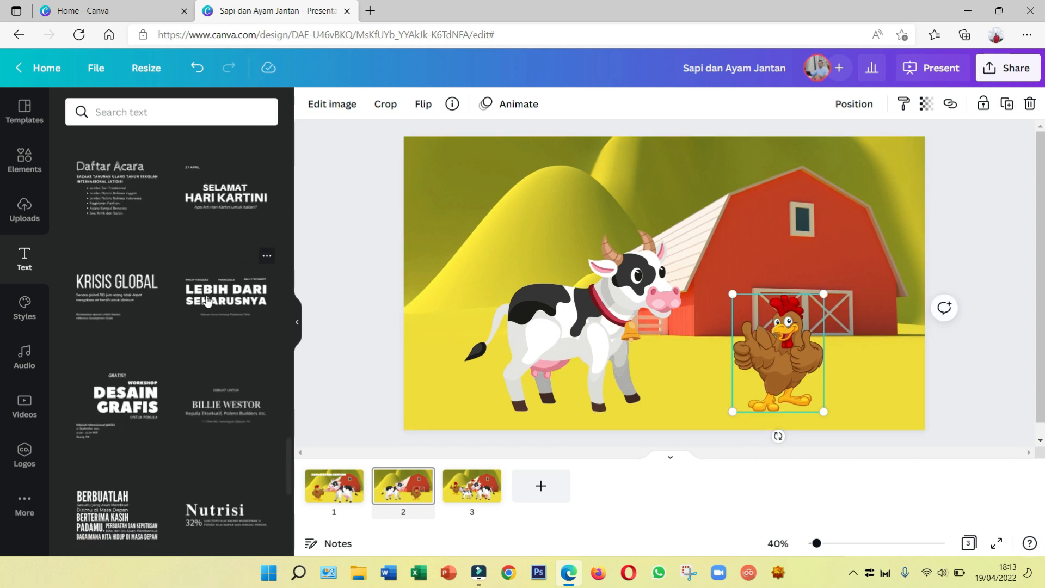
right_click(351, 482)
left_click(511, 172)
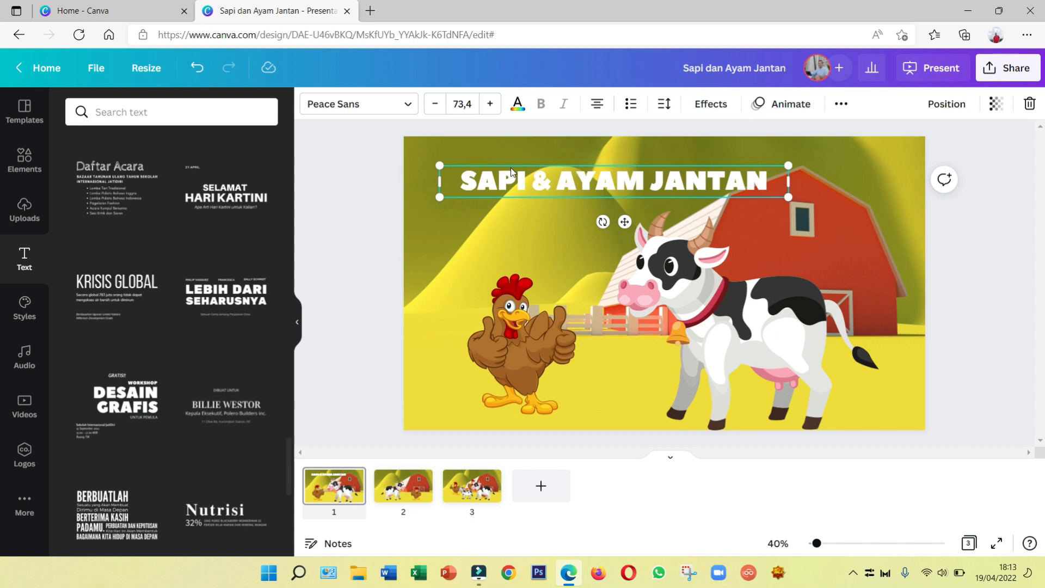
left_click(400, 486)
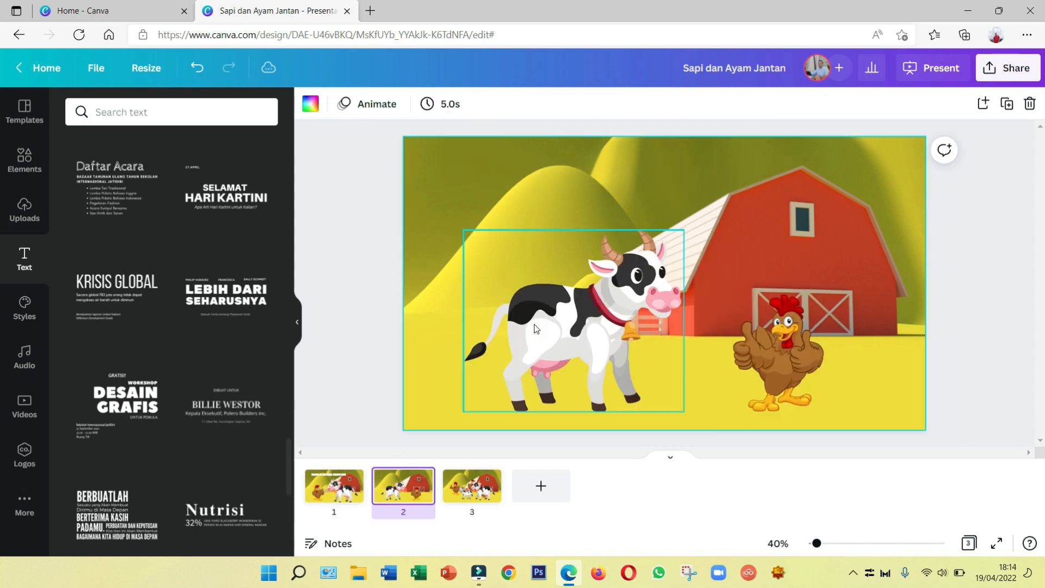
key("ctrl+v")
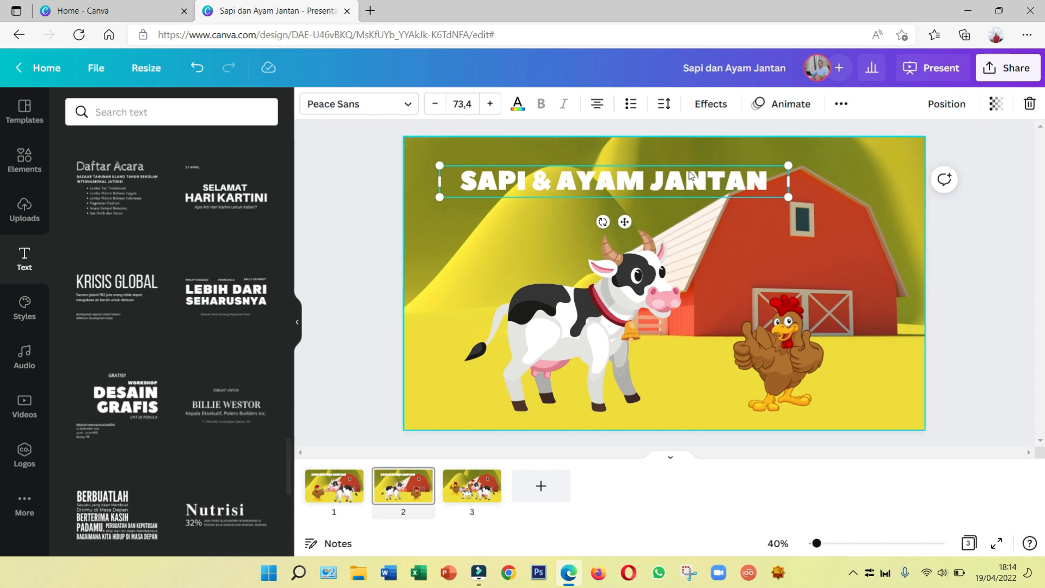
Turn off the uppercase formatting of page 2's title text
left_click(840, 105)
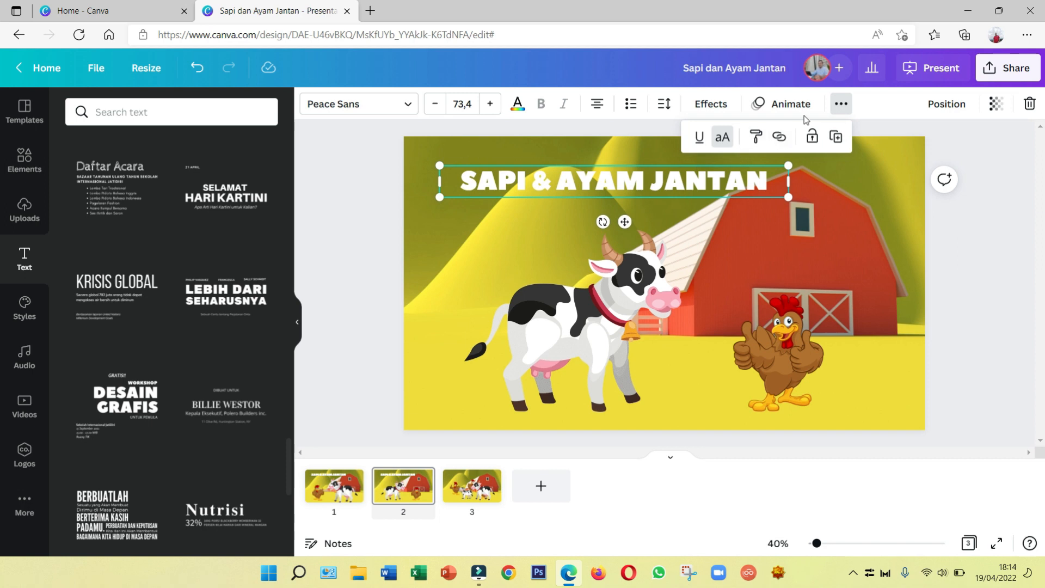
left_click(723, 139)
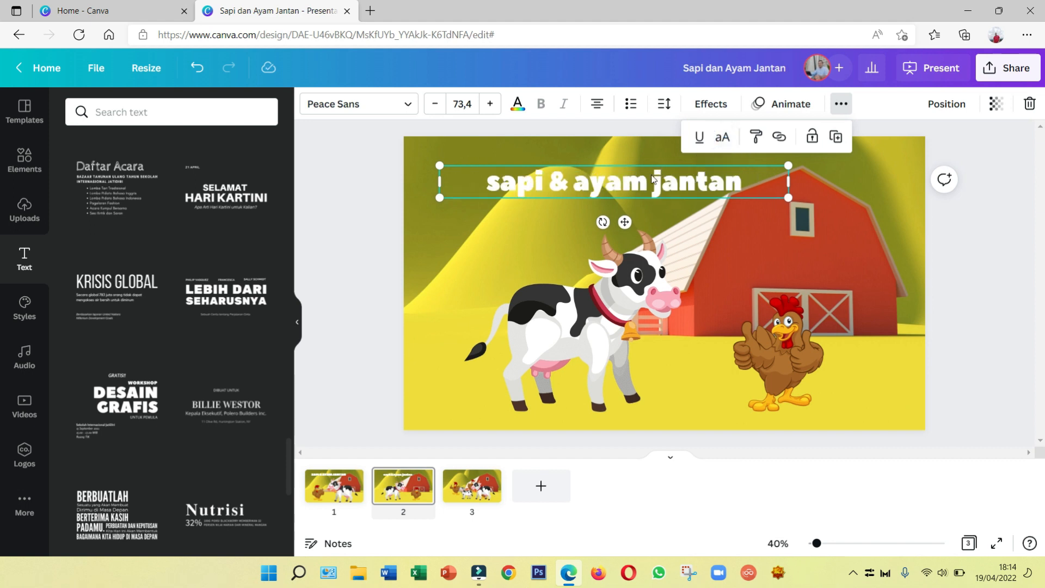
left_click(841, 106)
Set page 2's text to font size 41 and left-align it
left_click(462, 103)
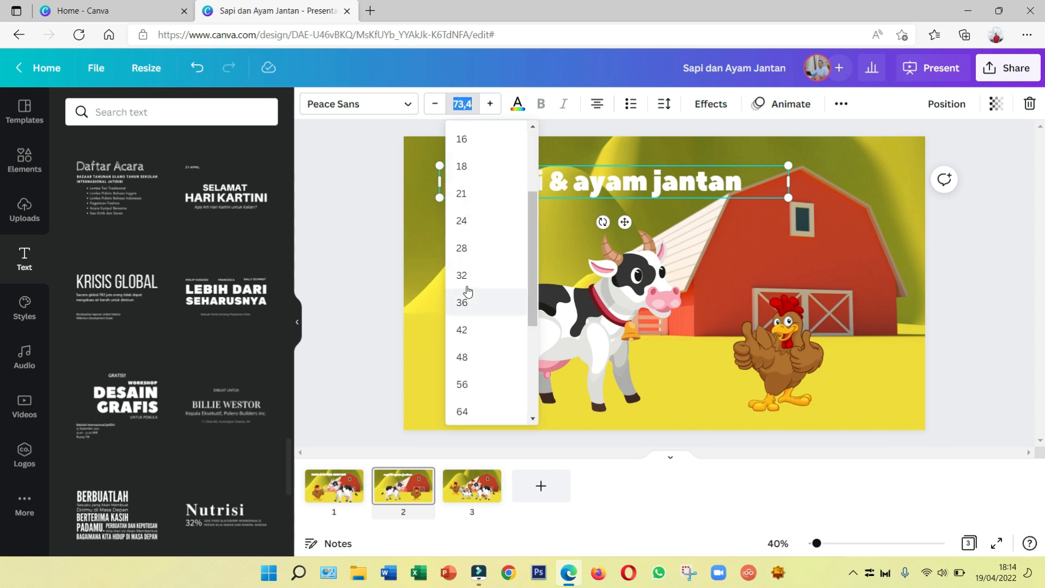
left_click(462, 249)
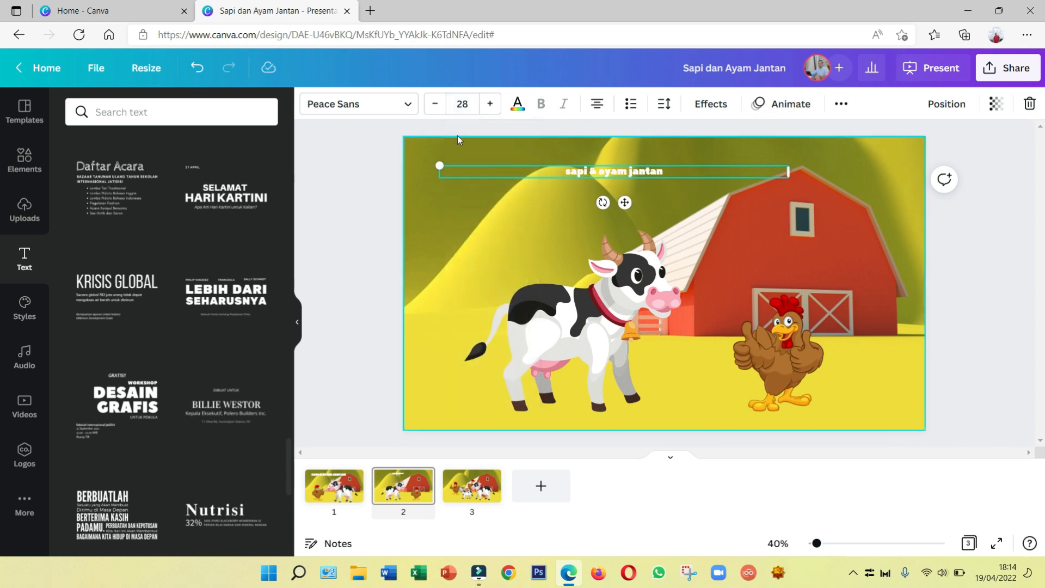
left_click(490, 103)
left_click(489, 103)
left_click(489, 103)
left_click(489, 104)
left_click(489, 103)
left_click(489, 104)
left_click(490, 103)
left_click(489, 103)
left_click(489, 103)
left_click(490, 104)
left_click(489, 103)
left_click(489, 104)
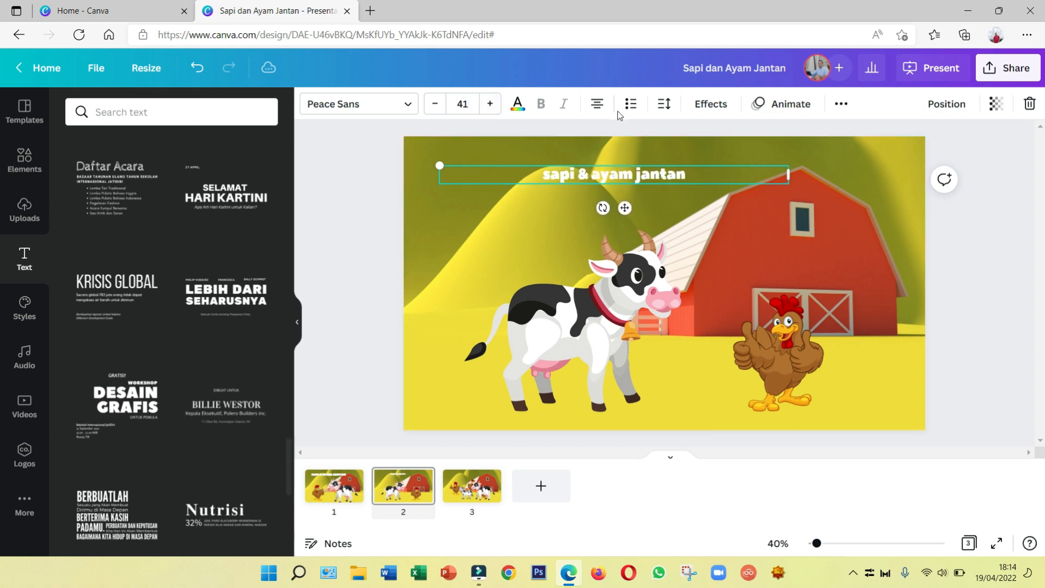
left_click(597, 104)
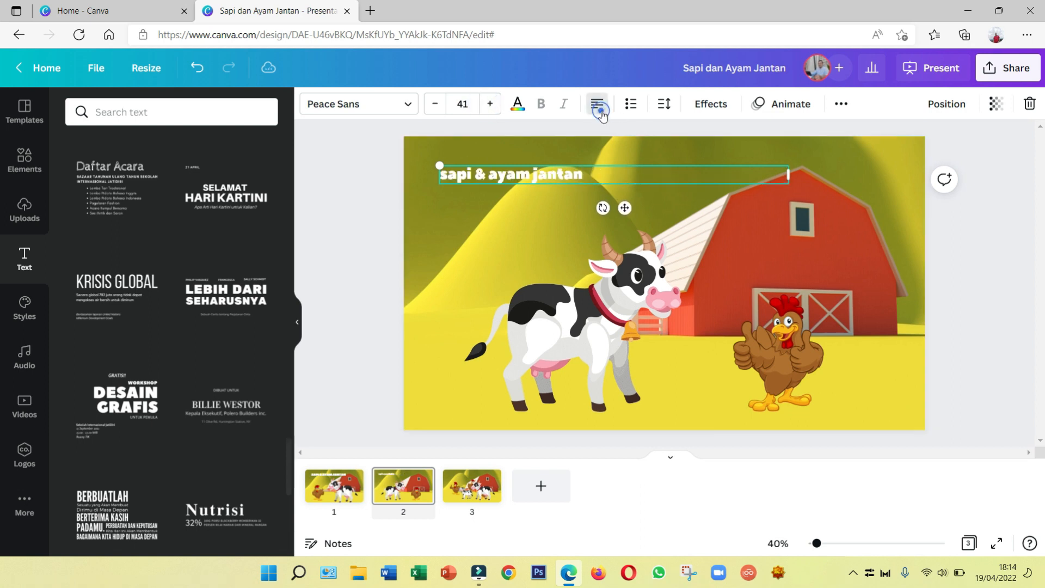
Replace page 2's text with "disebuah peternakan ada seekor Sapi yang bersahabat dengan ayam jantan"
double_click(586, 174)
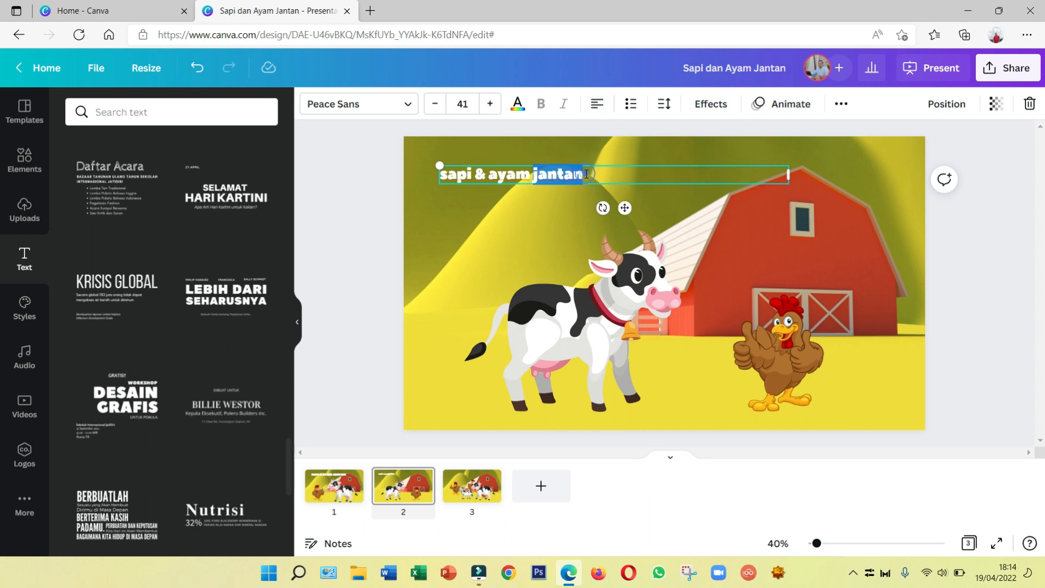
left_click(468, 166)
left_click_drag(445, 171, 516, 175)
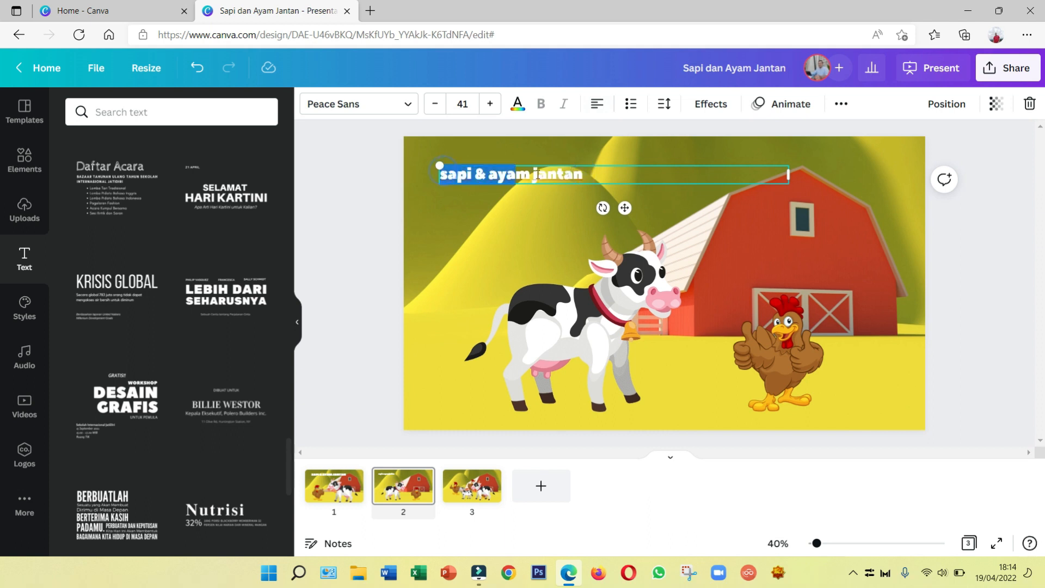
left_click(607, 177, "shift")
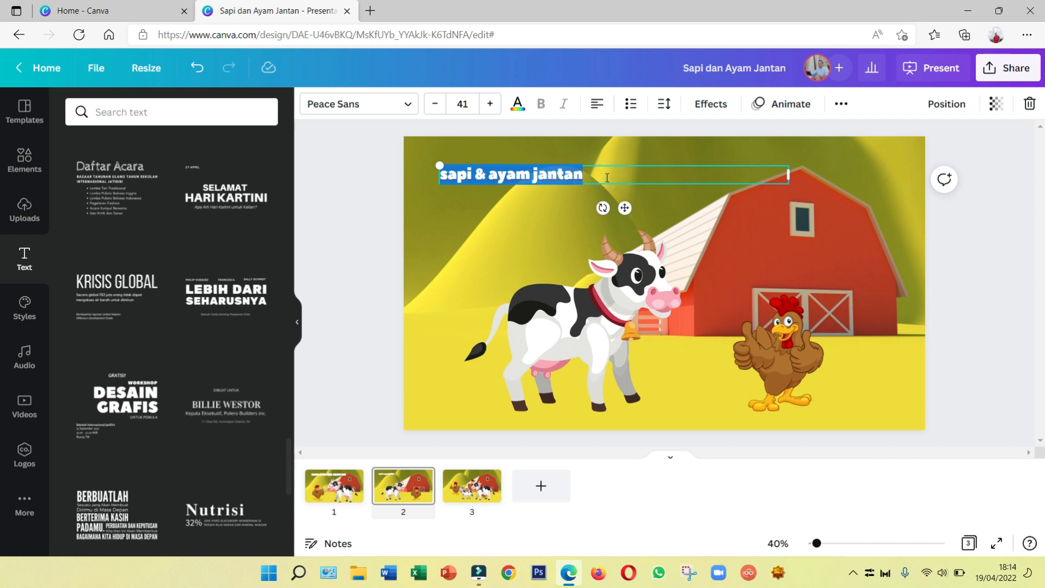
type("disebuah peternakan ada seekor Sap")
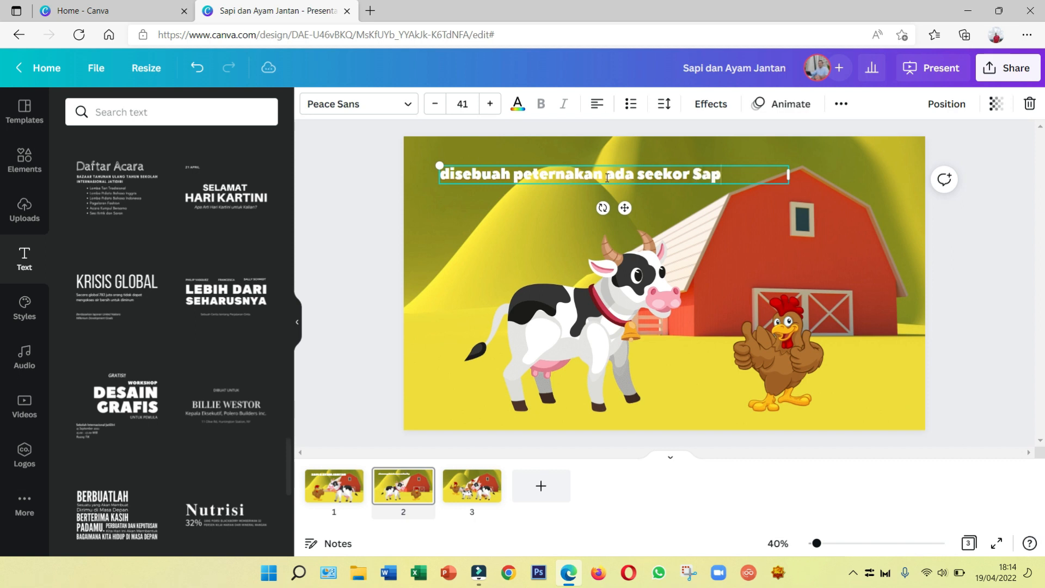
type("i yang bersahabat")
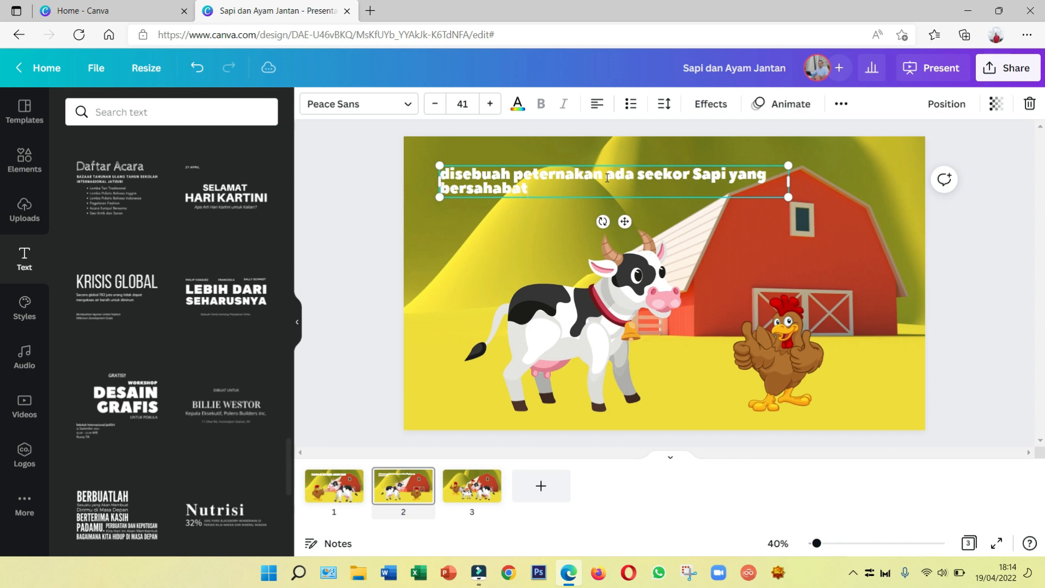
type(" dengan ayam jantan")
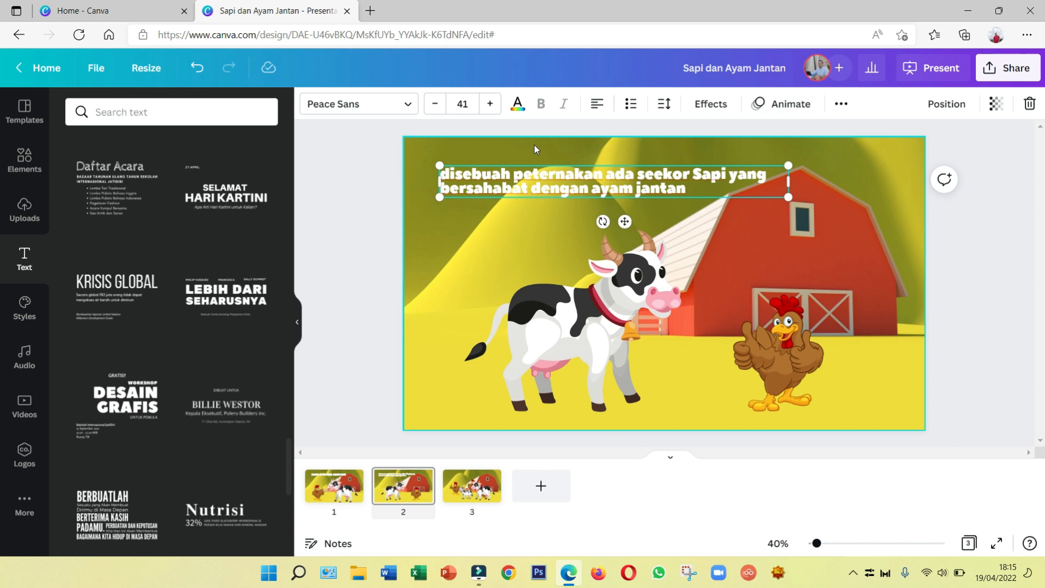
left_click(398, 175)
left_click(438, 173)
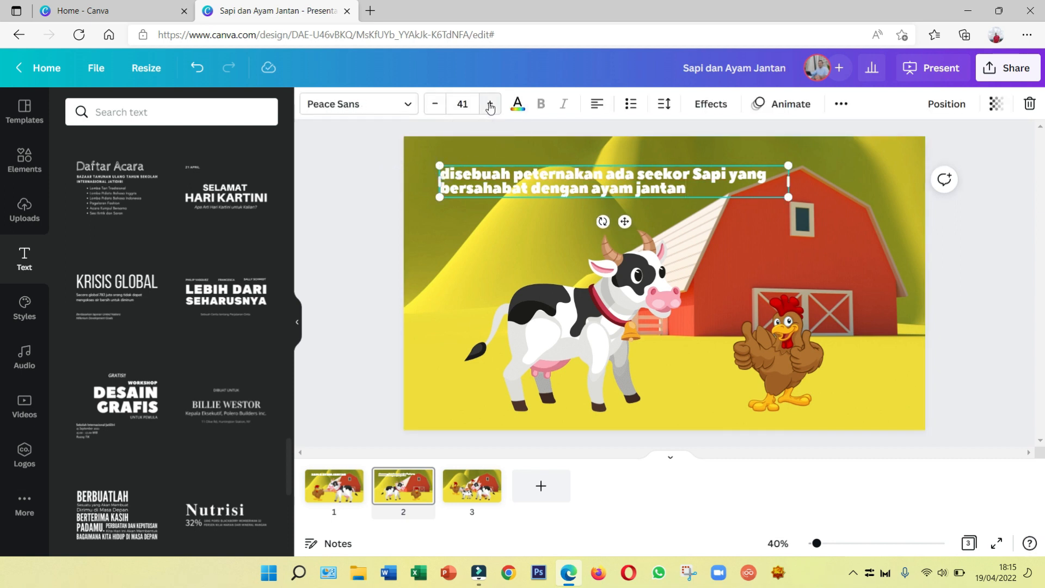
Set page 2's narration text to font size 42 and colour it dark blue
left_click(491, 104)
left_click(522, 108)
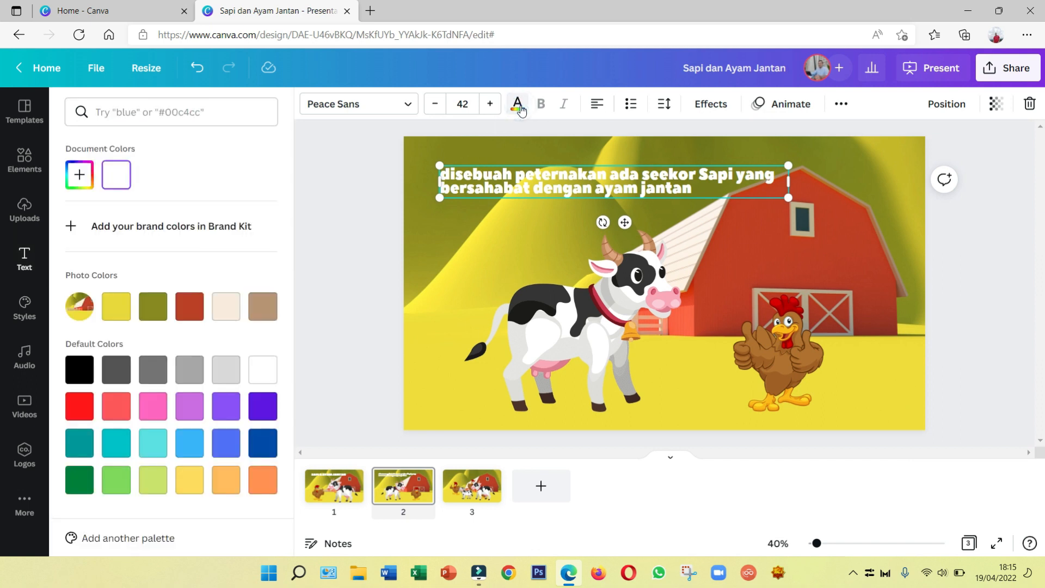
left_click(78, 368)
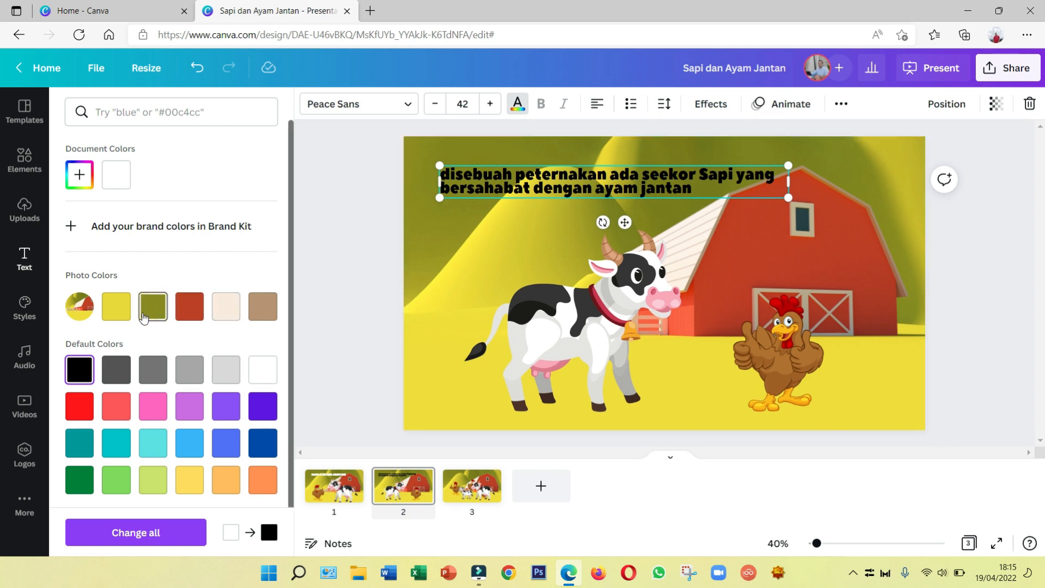
left_click(191, 480)
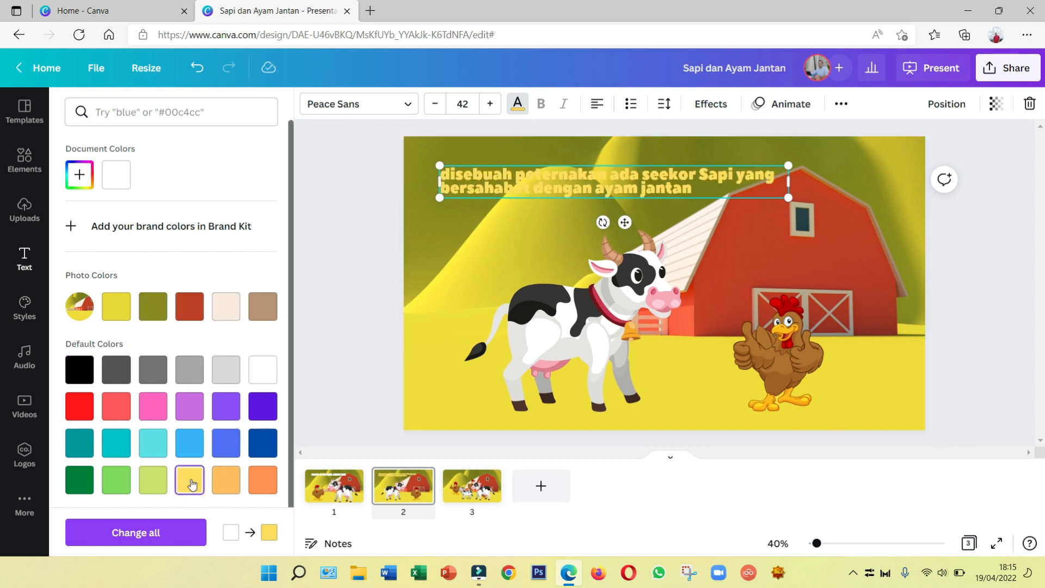
left_click(257, 451)
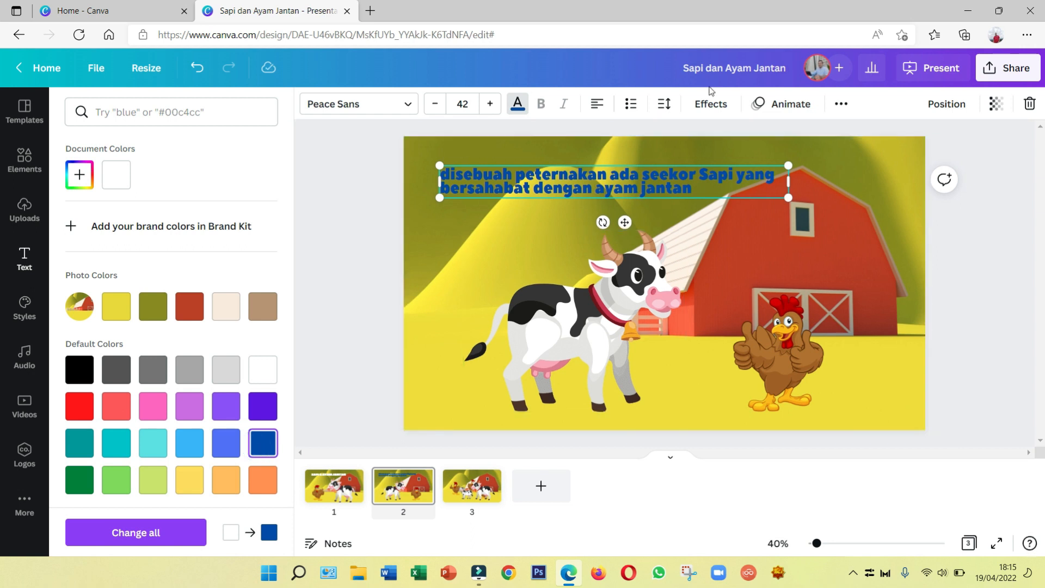
Apply the Neon effect to the narration text with an intensity of 63
left_click(711, 103)
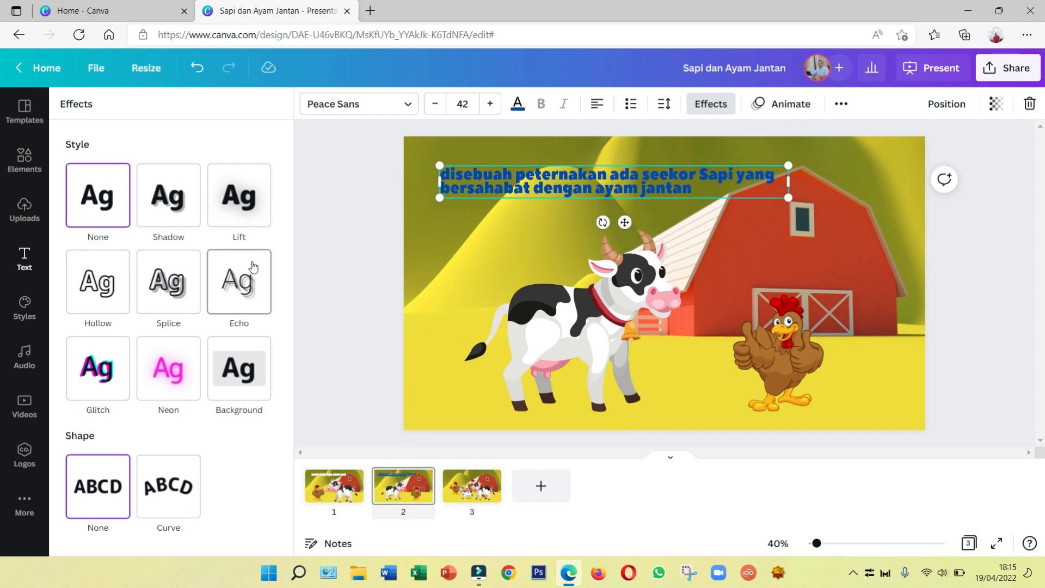
left_click(187, 365)
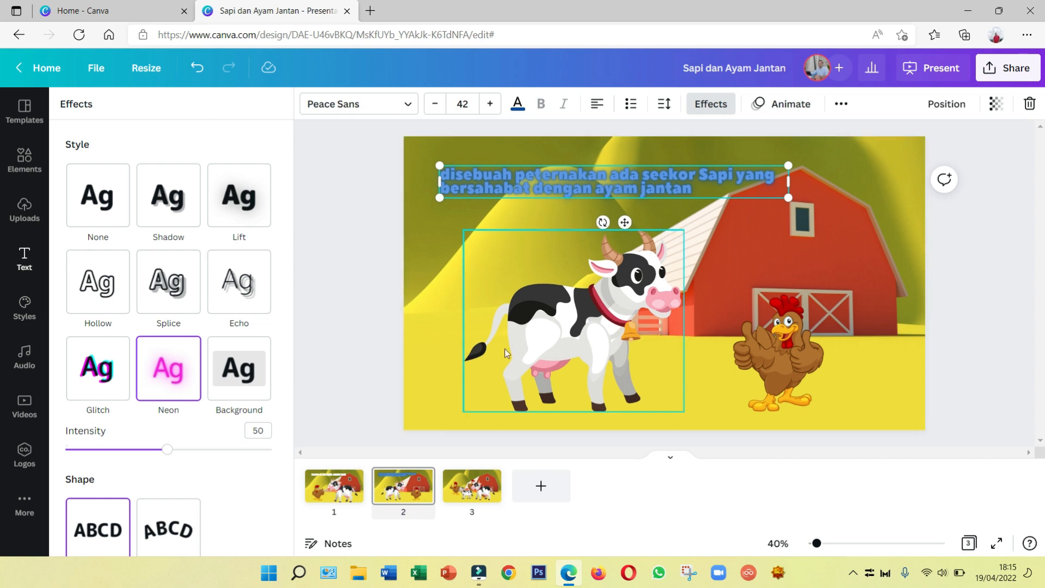
scroll(187, 426, "down", 1)
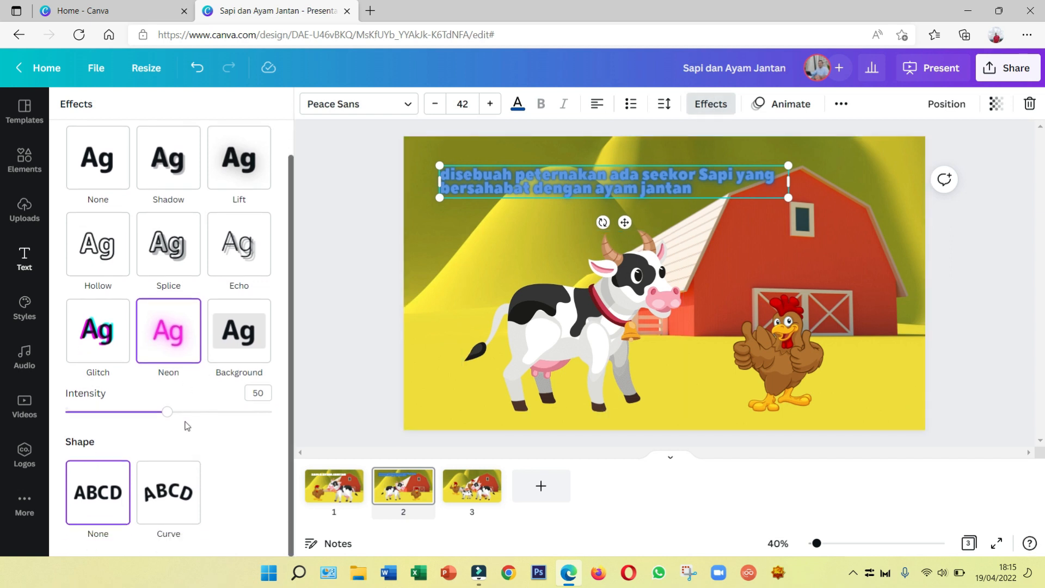
left_click_drag(168, 415, 196, 416)
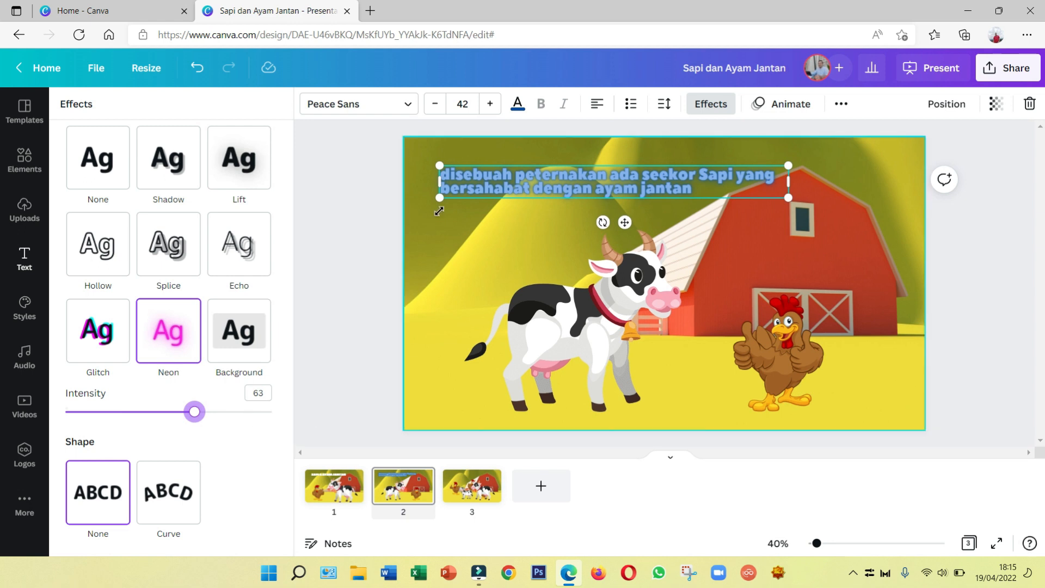
Change the narration text's colour to the olive green from the photo colours
left_click(521, 108)
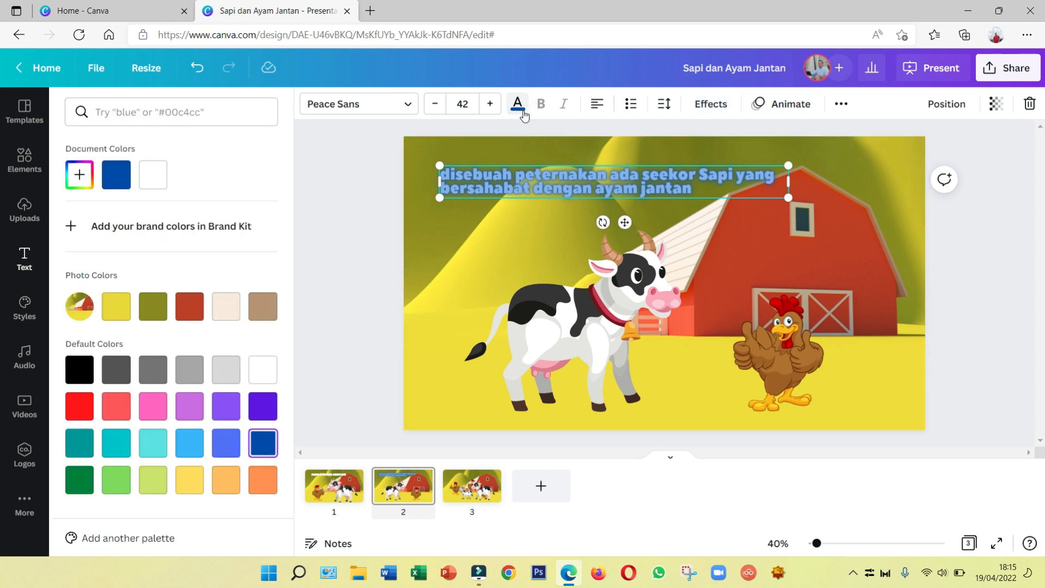
left_click(153, 175)
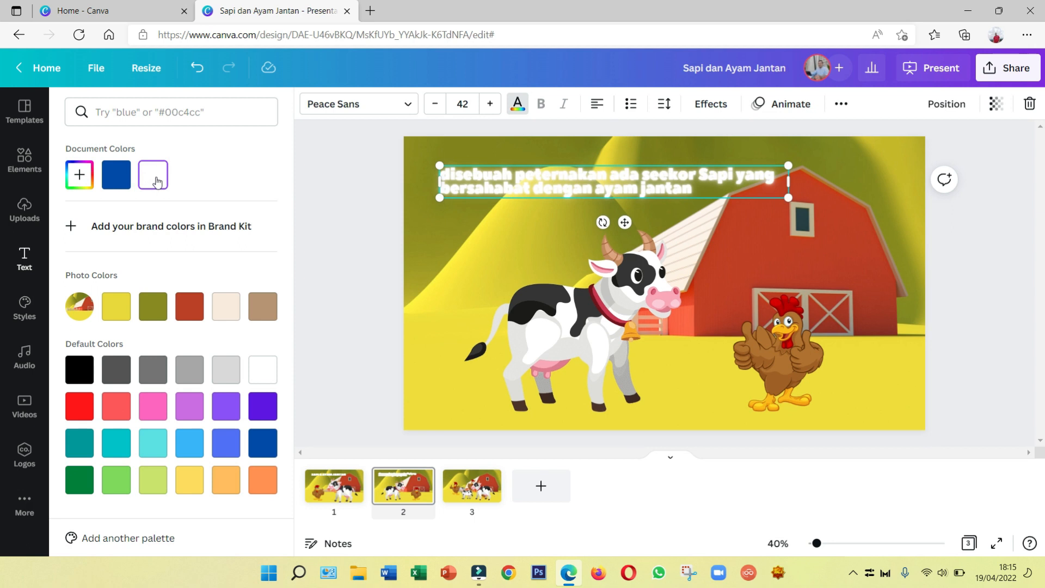
left_click(224, 371)
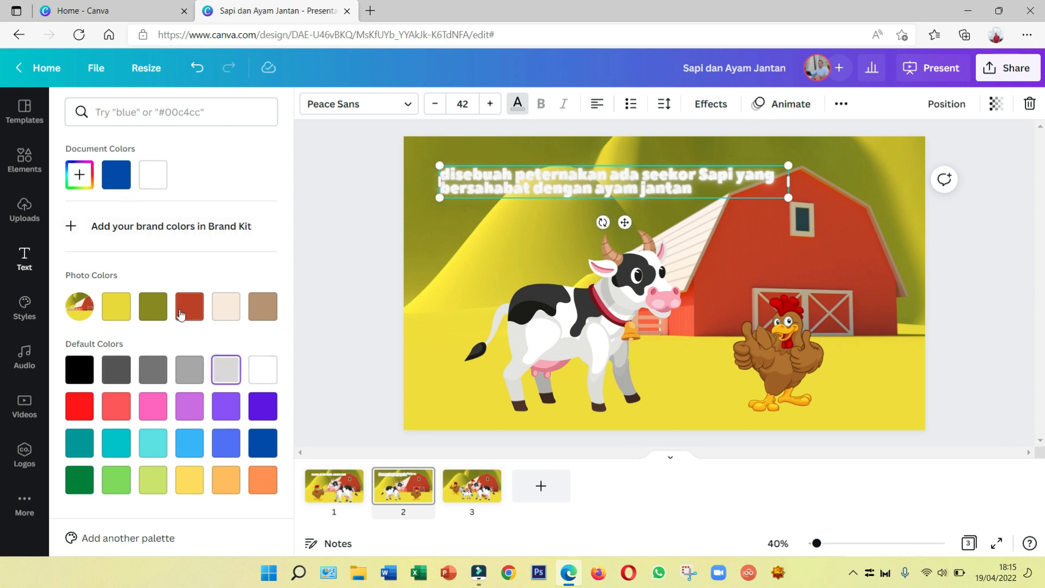
left_click(151, 310)
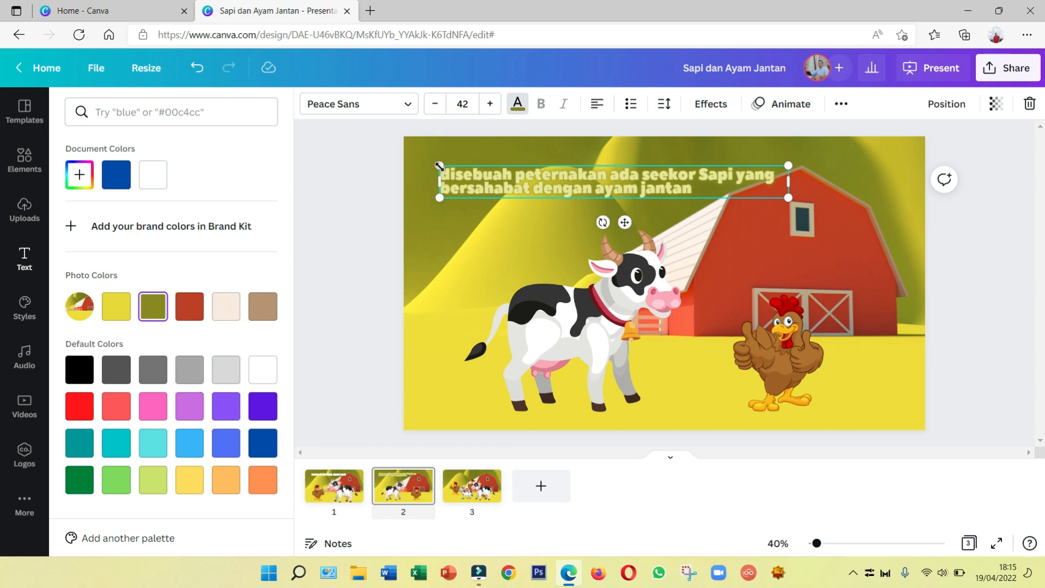
double_click(694, 189)
left_click(694, 189)
left_click_drag(694, 188, 433, 171)
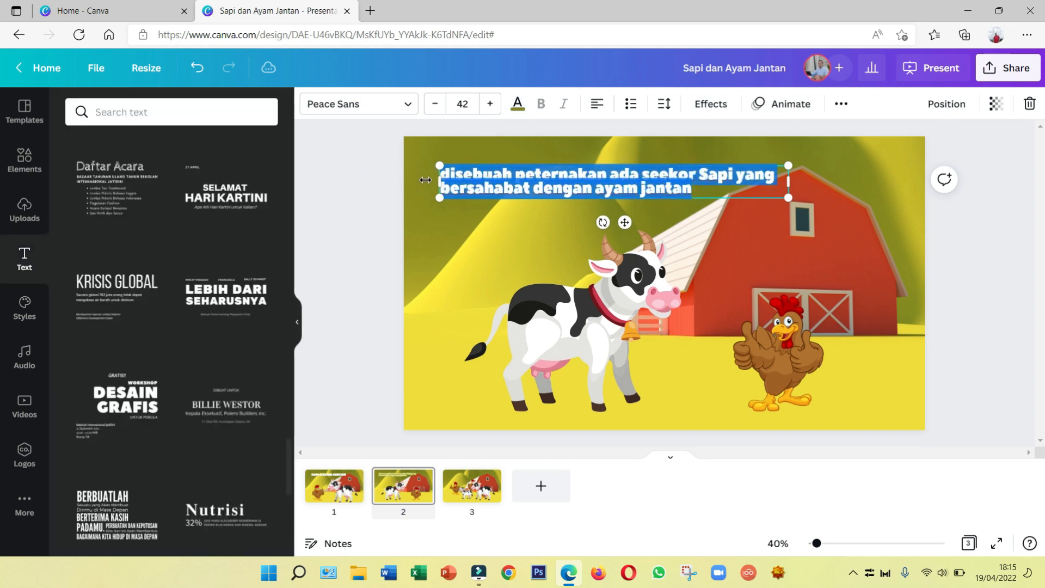
left_click(454, 188)
left_click(462, 234)
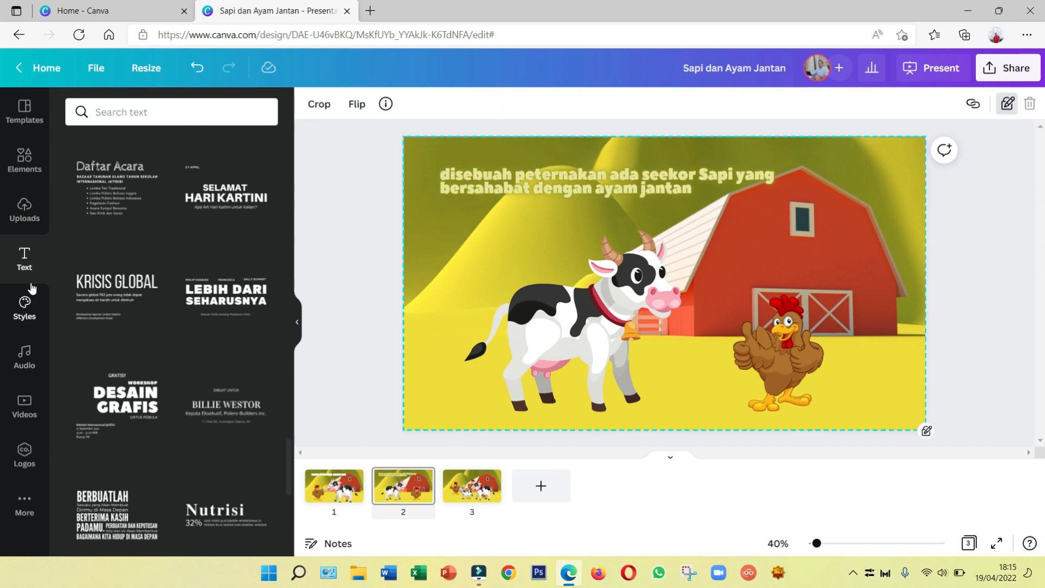
Search the graphic elements for "shapes" and look through them for a text background
left_click(30, 166)
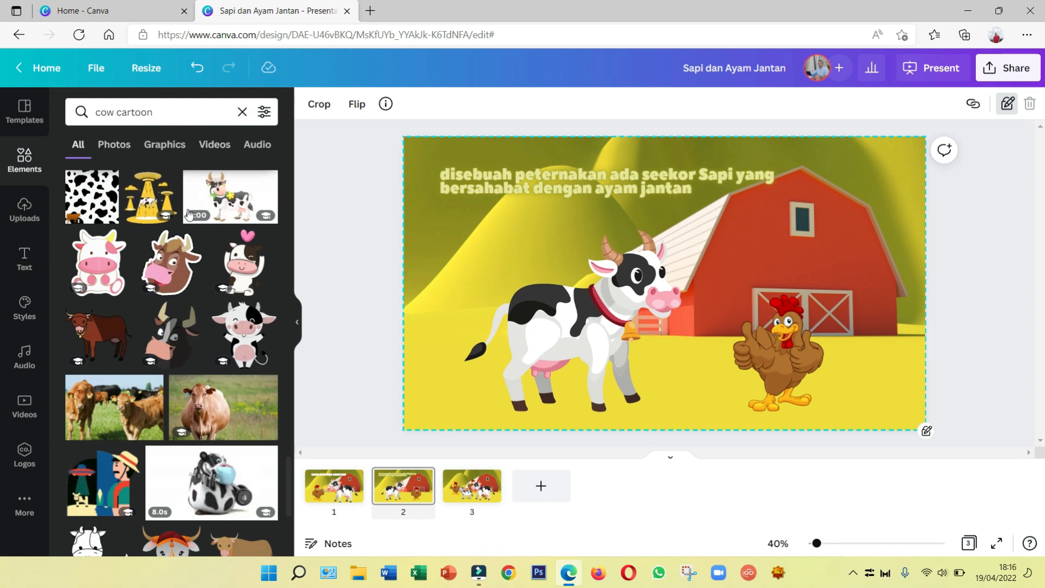
scroll(177, 262, "down", 4)
left_click_drag(162, 115, 91, 116)
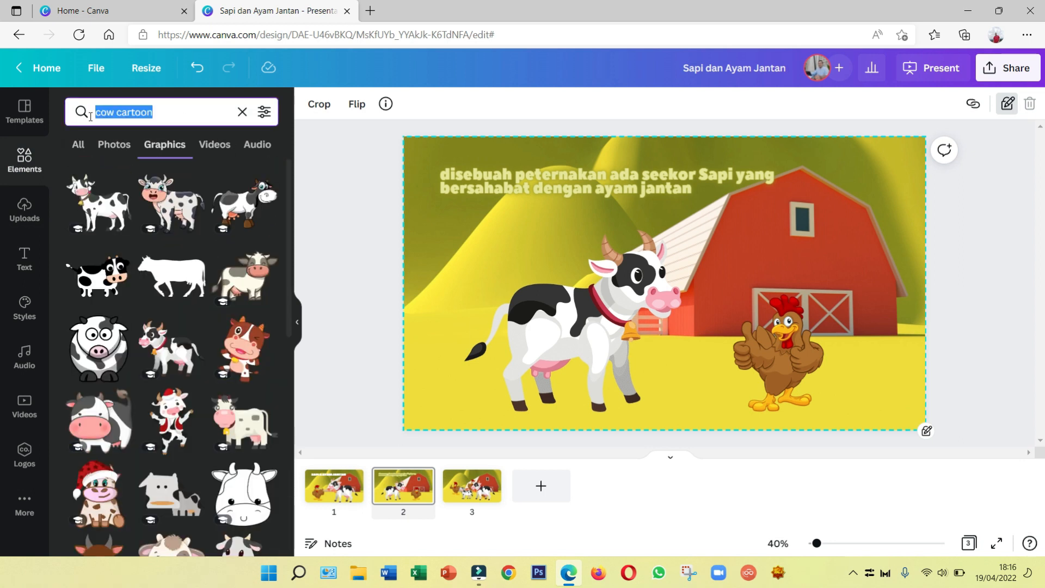
type("shapes")
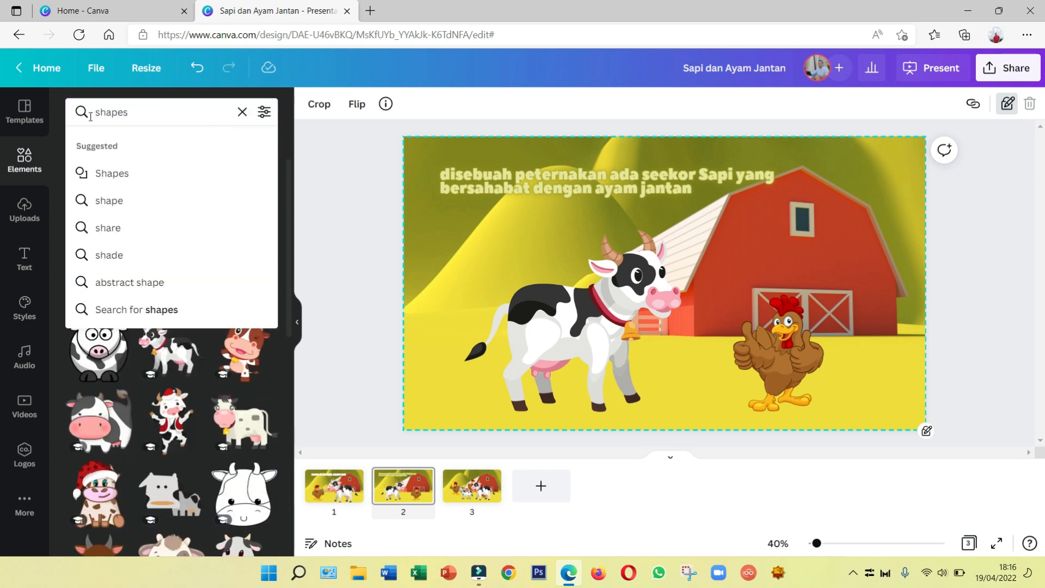
key("Return")
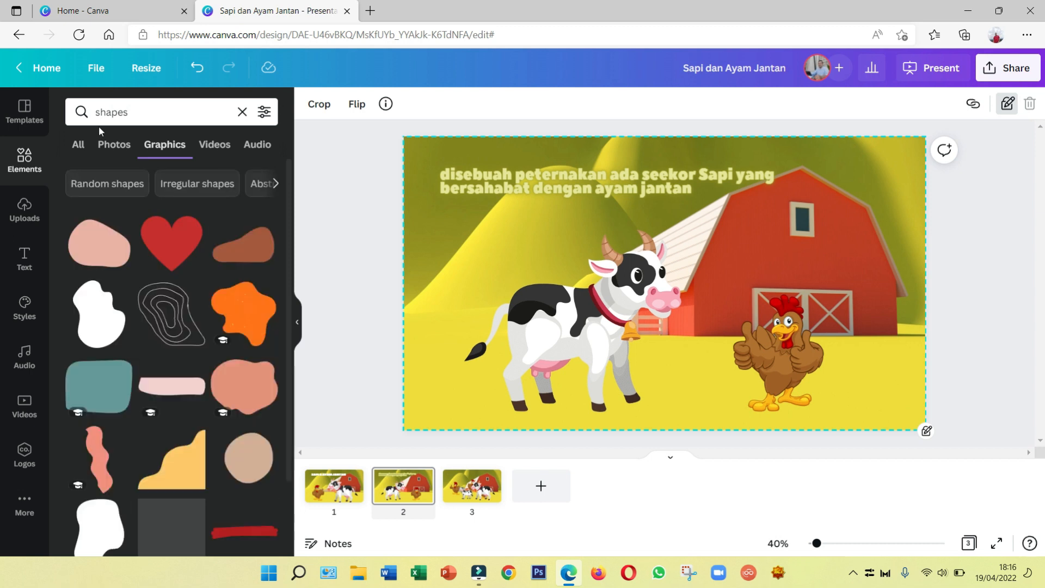
scroll(116, 305, "down", 3)
scroll(115, 311, "down", 5)
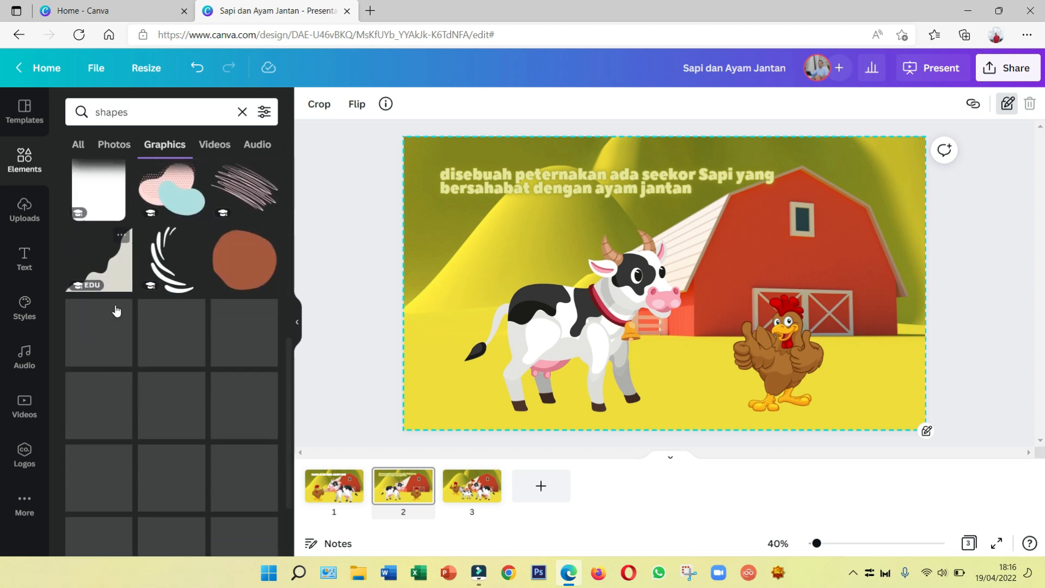
scroll(109, 299, "up", 8)
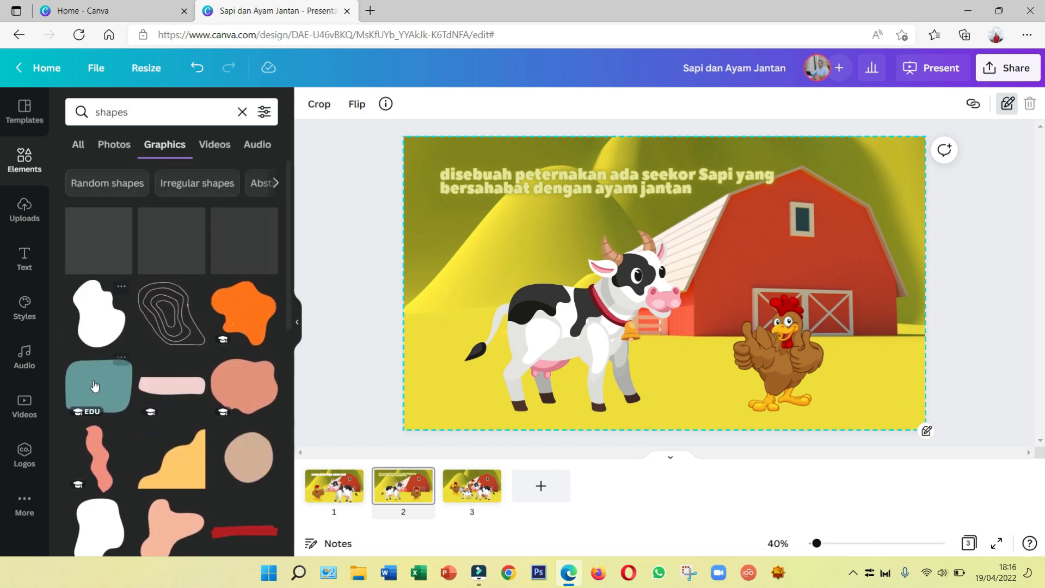
left_click(98, 383)
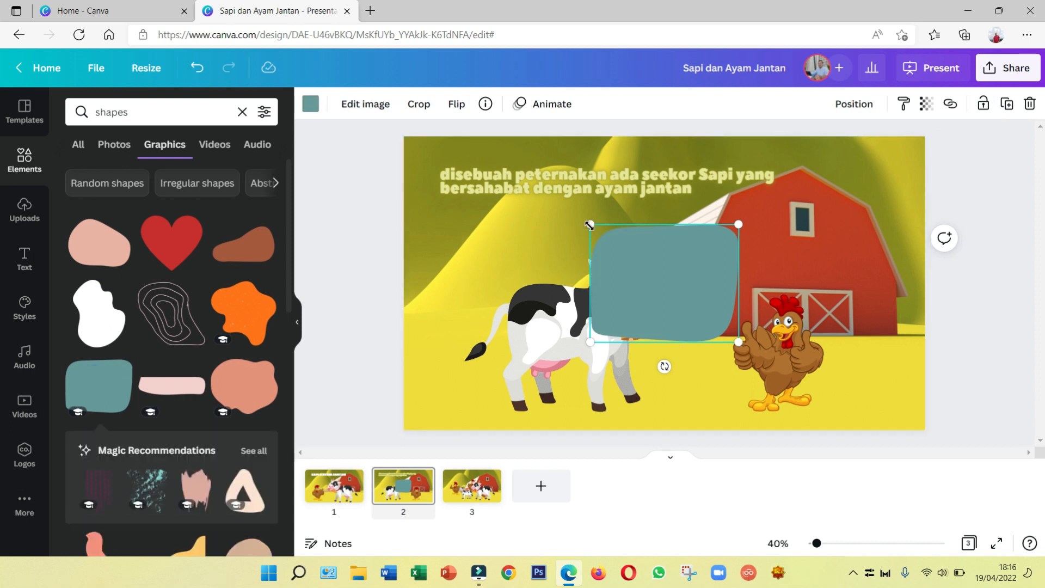
left_click_drag(579, 225, 539, 224)
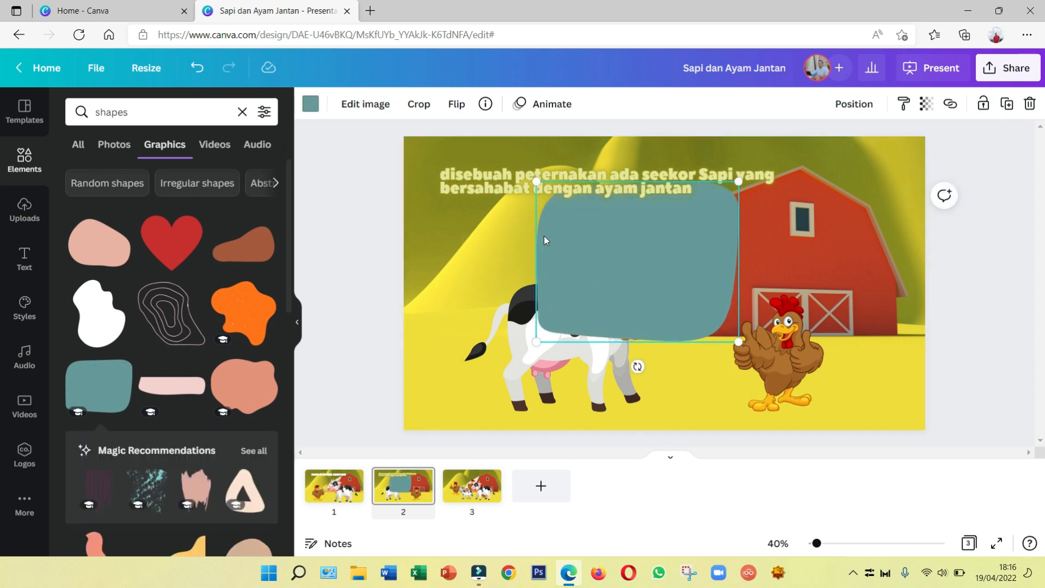
key("Delete")
Add the elongated light pink shape to page 2 and enlarge and position it as a backdrop spanning the narration text
left_click(147, 385)
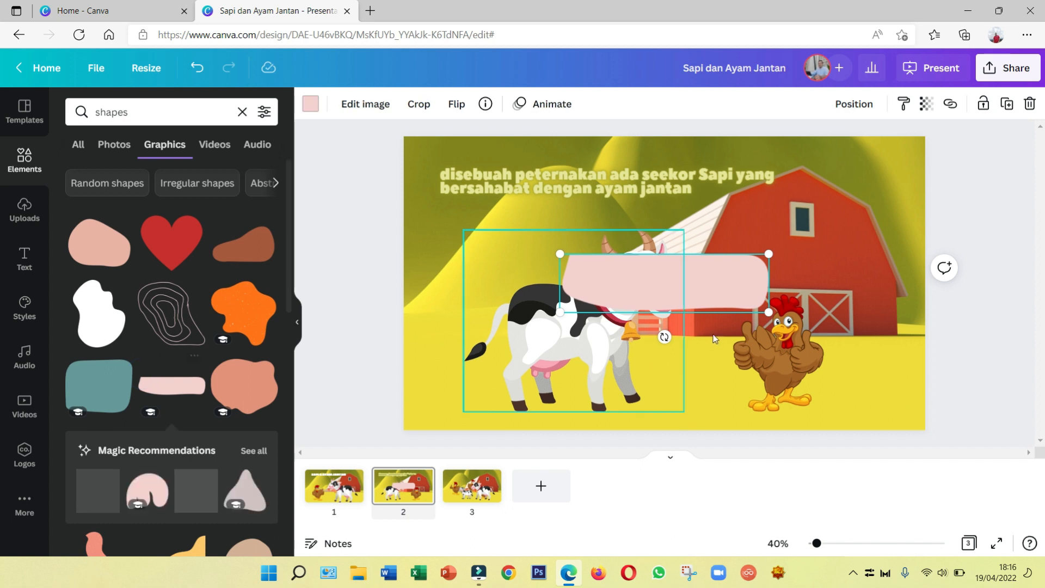
left_click_drag(559, 312, 445, 334)
left_click_drag(512, 315, 487, 206)
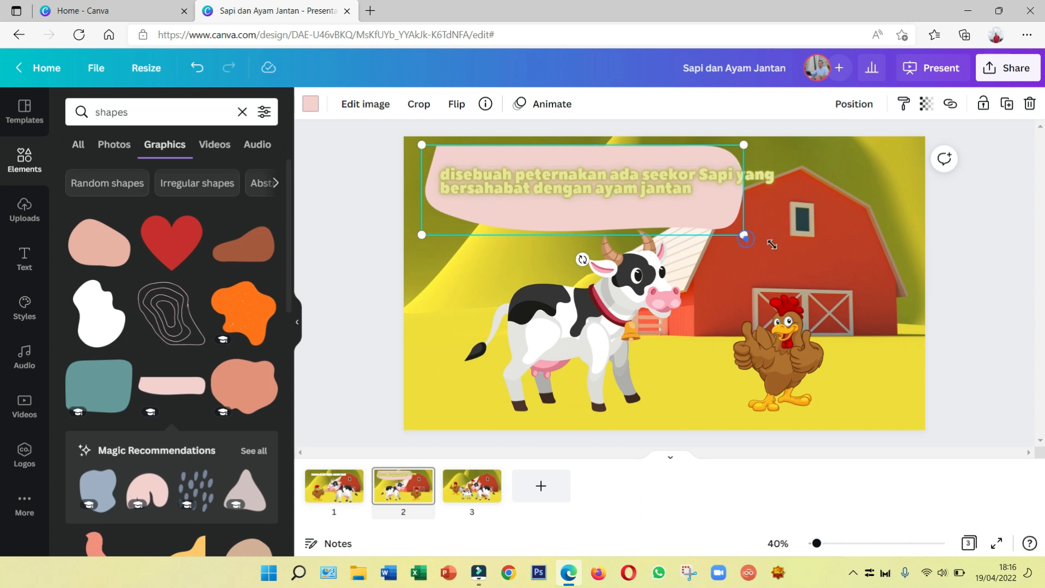
left_click_drag(744, 238, 788, 254)
Move the cow on page 2 slightly left and up
left_click_drag(640, 274, 631, 271)
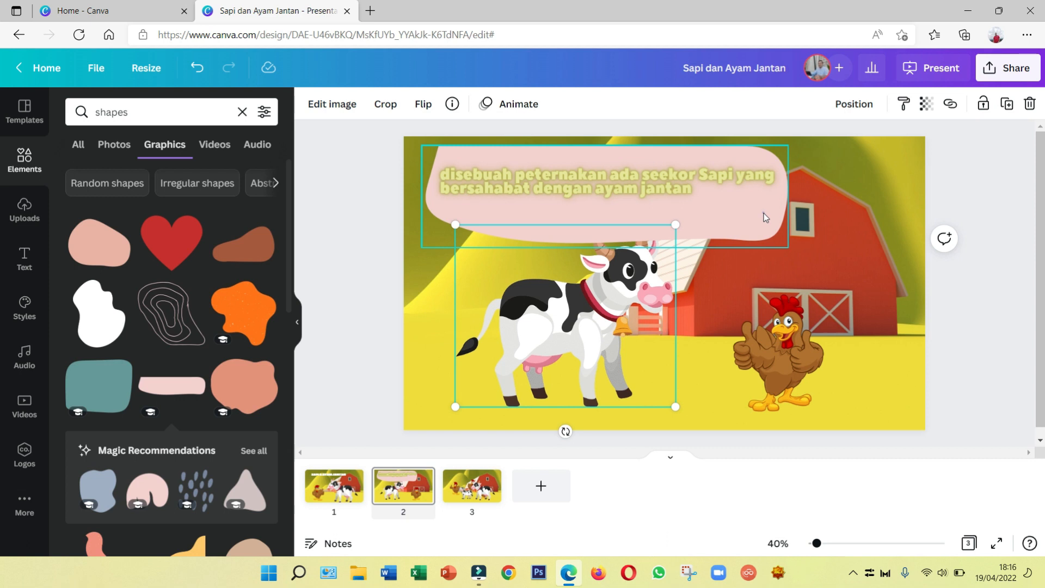
left_click(765, 218)
left_click(627, 272)
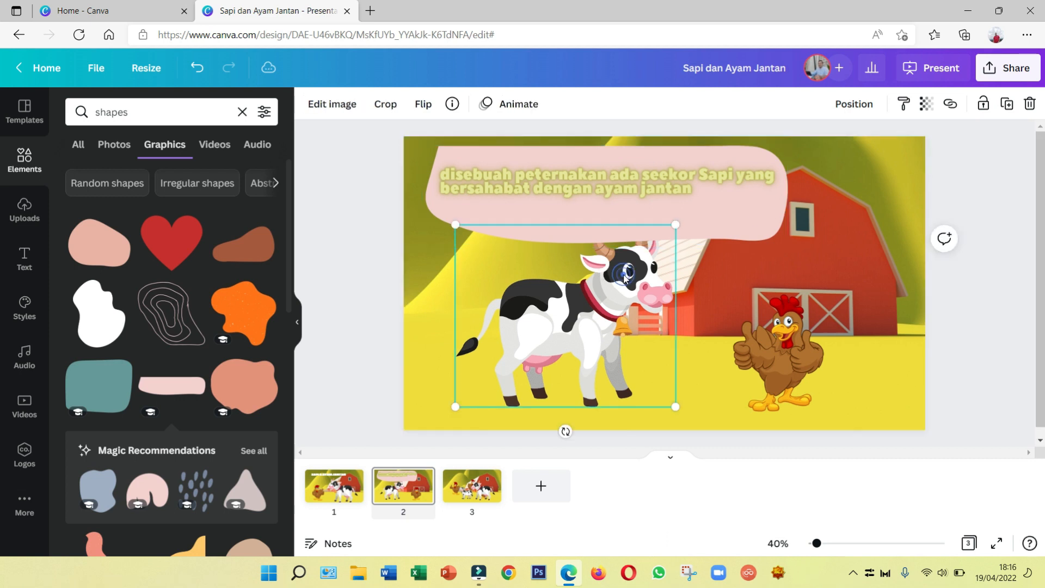
Narrow the narration text box slightly from its right edge so it fits within the pink shape
left_click(631, 179)
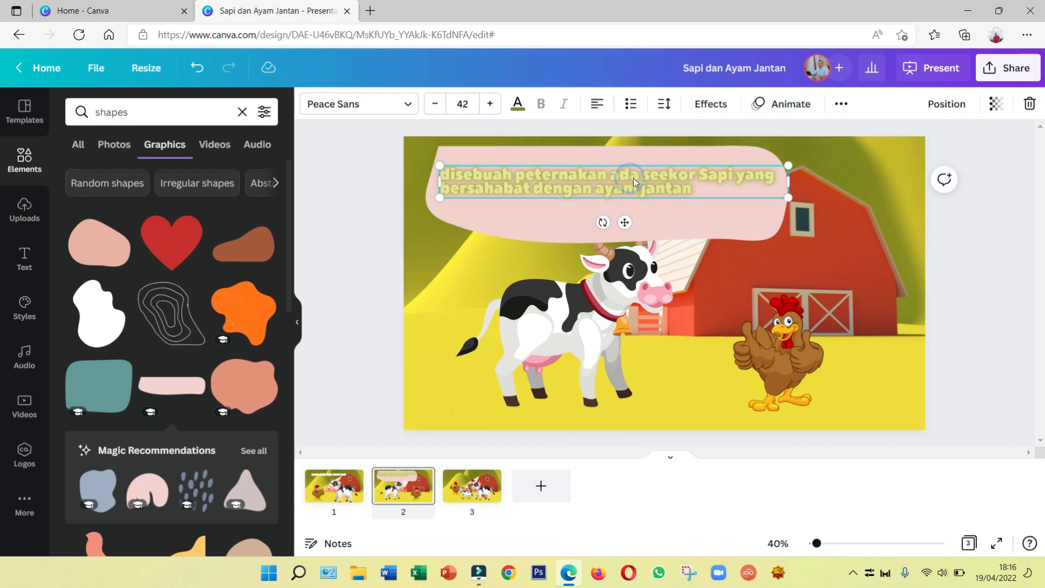
left_click_drag(777, 180, 767, 180)
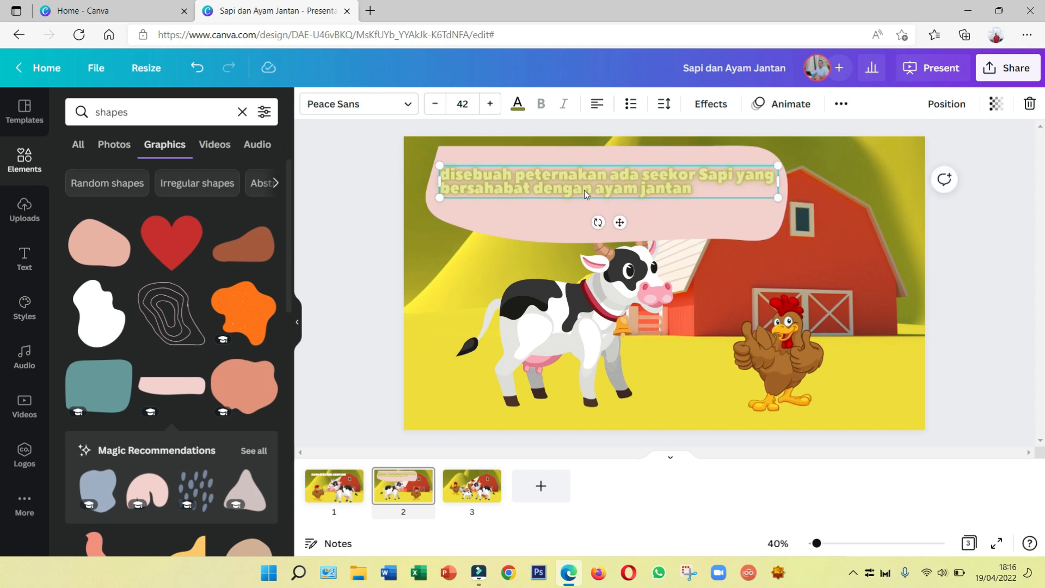
Set the font size of the narration text on page 2 to 47
left_click(490, 103)
left_click(489, 104)
left_click(490, 104)
left_click(489, 103)
left_click(489, 103)
Bring the cow on page 2 forward so its horns overlap the pink backdrop shape
left_click(638, 265)
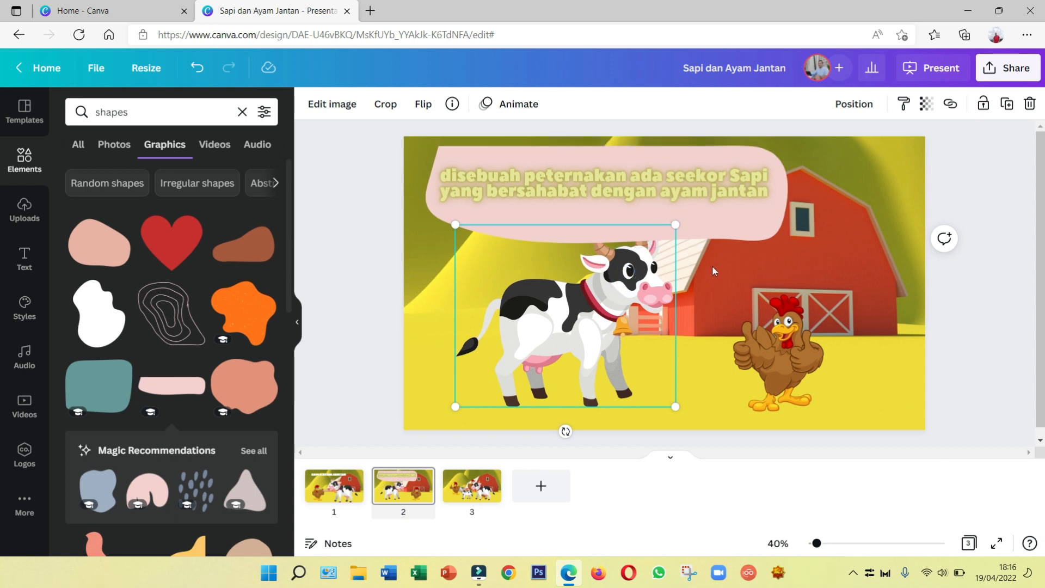
left_click(845, 104)
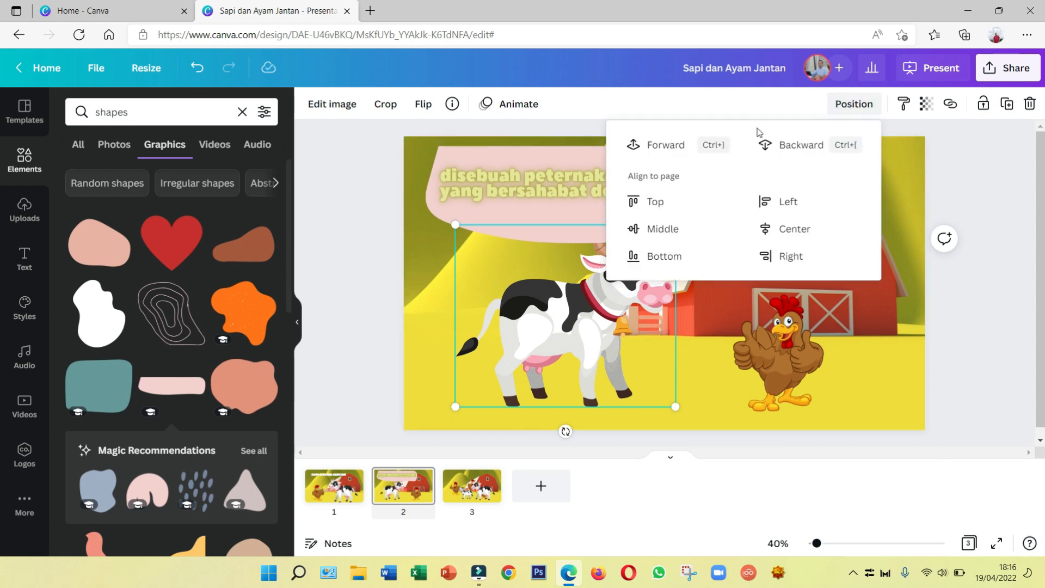
left_click(648, 145)
left_click(1000, 296)
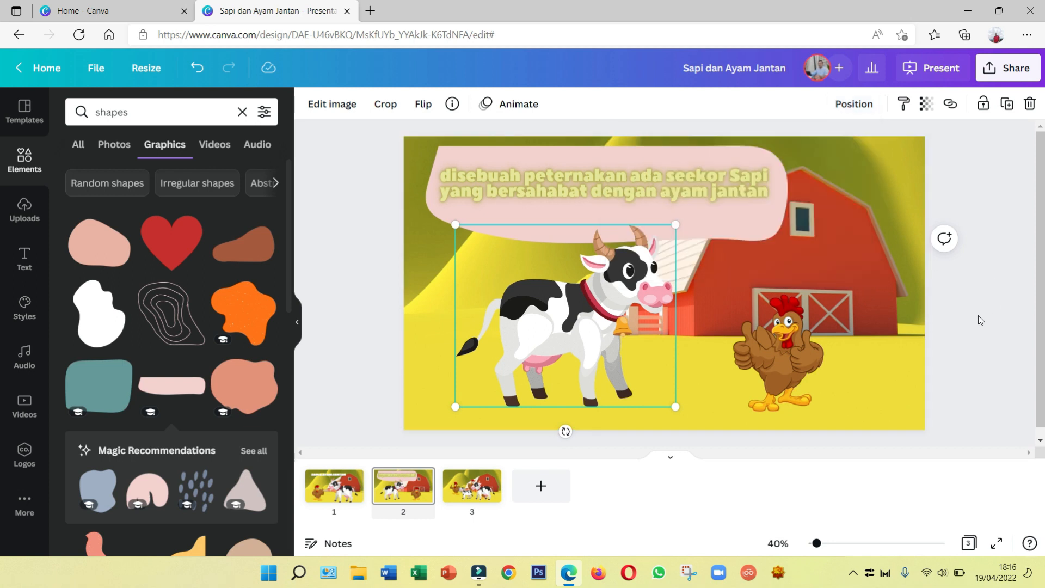
Set the transparency of the pink backdrop shape behind the narration to 72
left_click(750, 216)
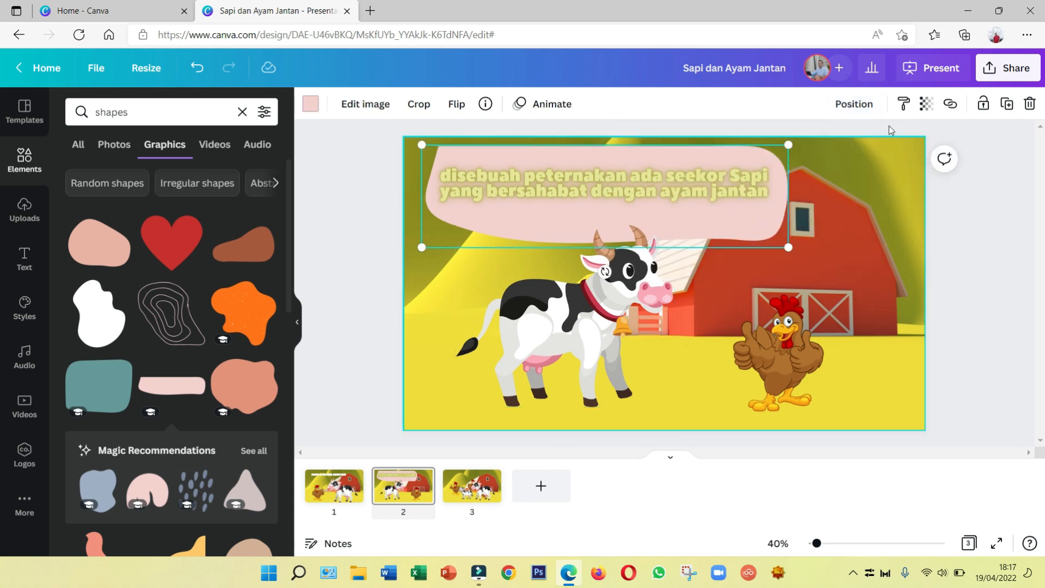
left_click(925, 104)
left_click_drag(925, 162, 884, 161)
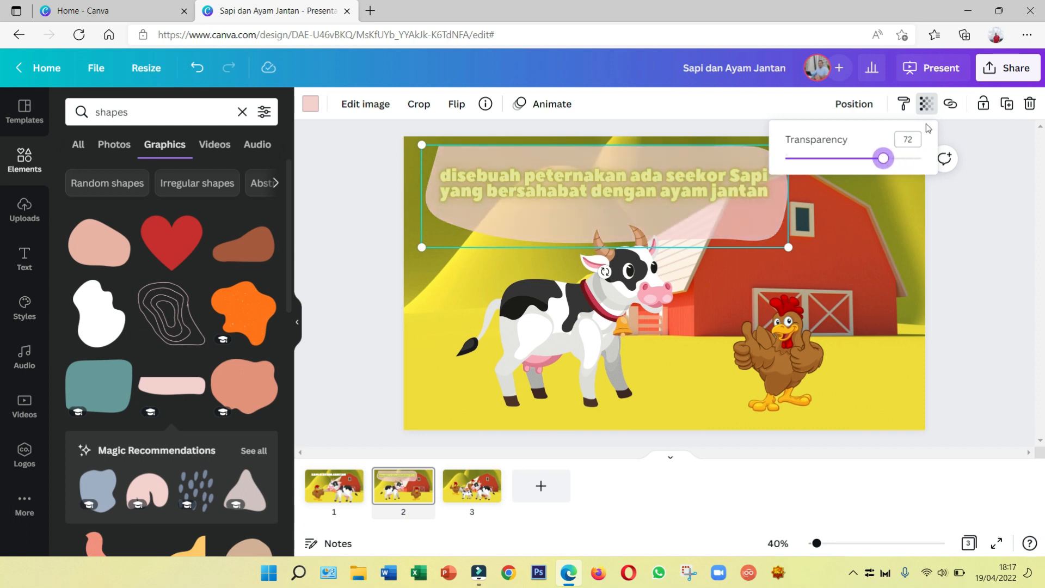
Change the narration text color on page 2 to black
left_click(606, 184)
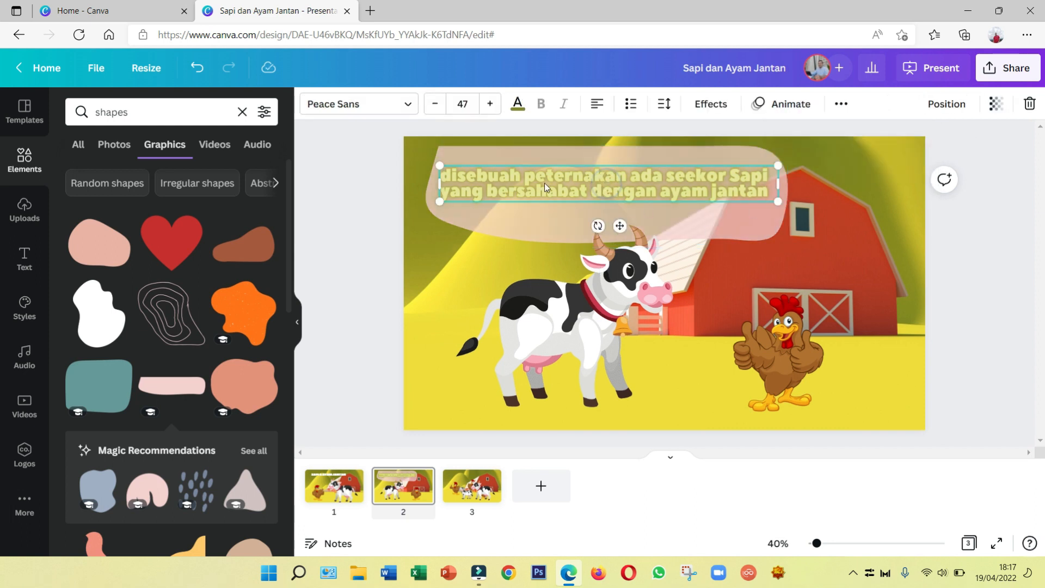
left_click(515, 102)
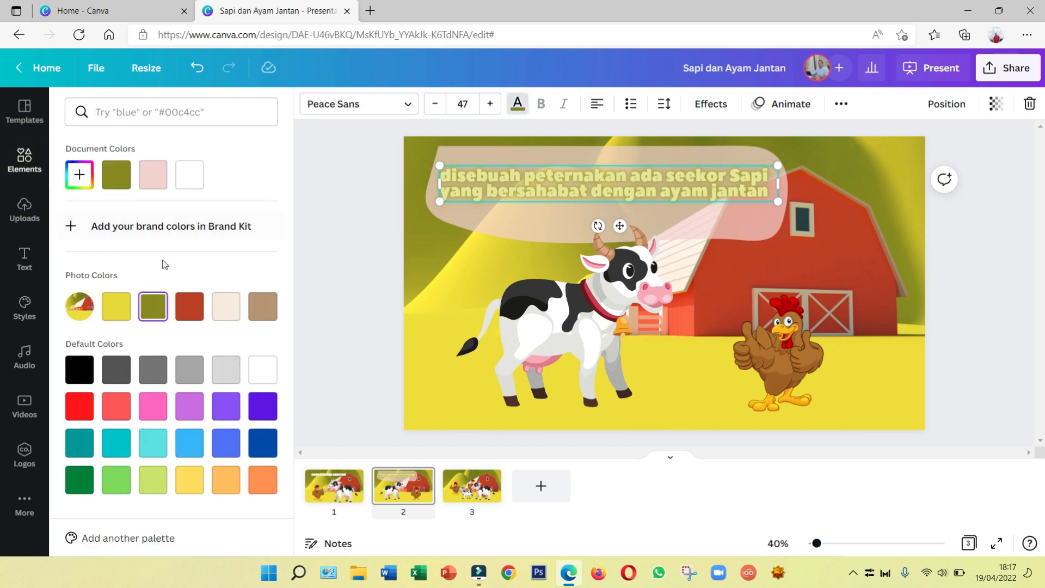
left_click(183, 306)
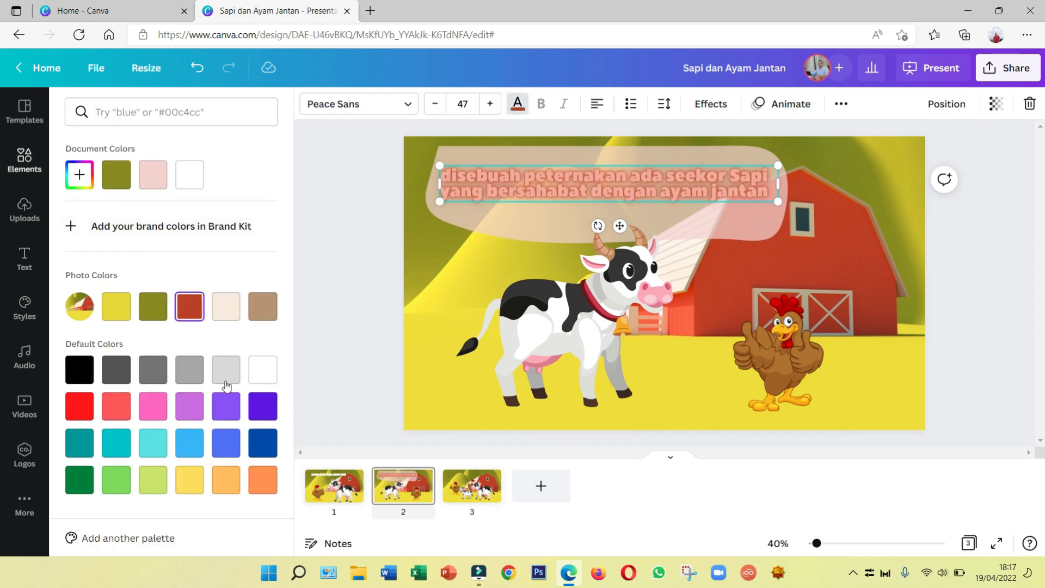
left_click(79, 369)
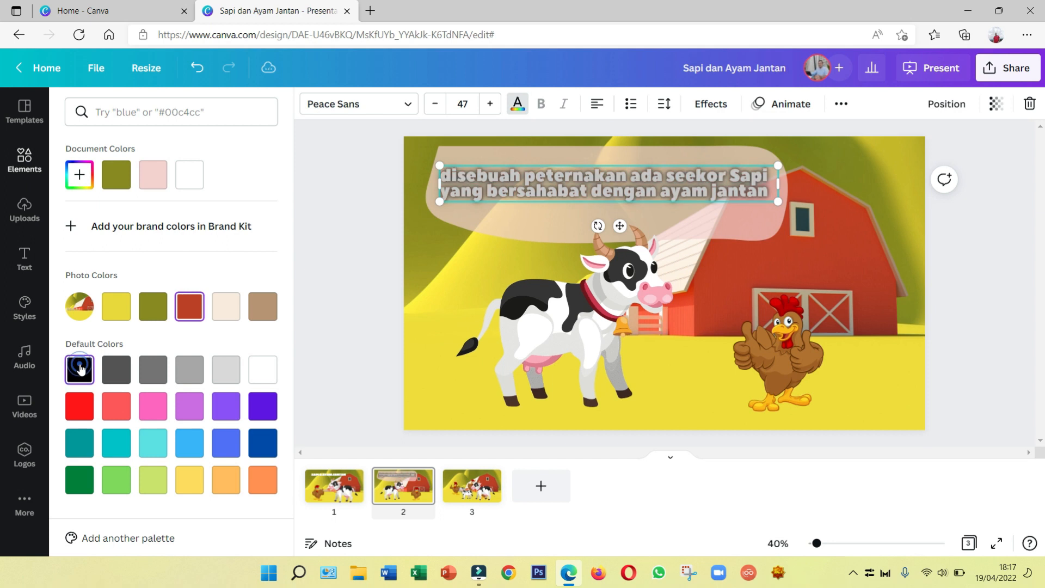
Remove the Neon effect from the narration text by setting its effect style to None
left_click(710, 103)
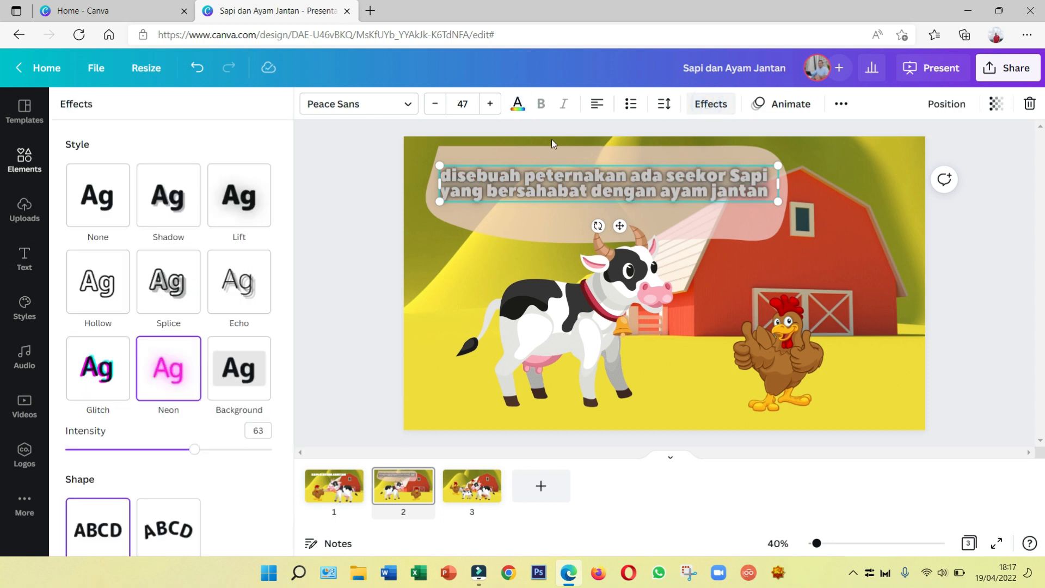
left_click(163, 366)
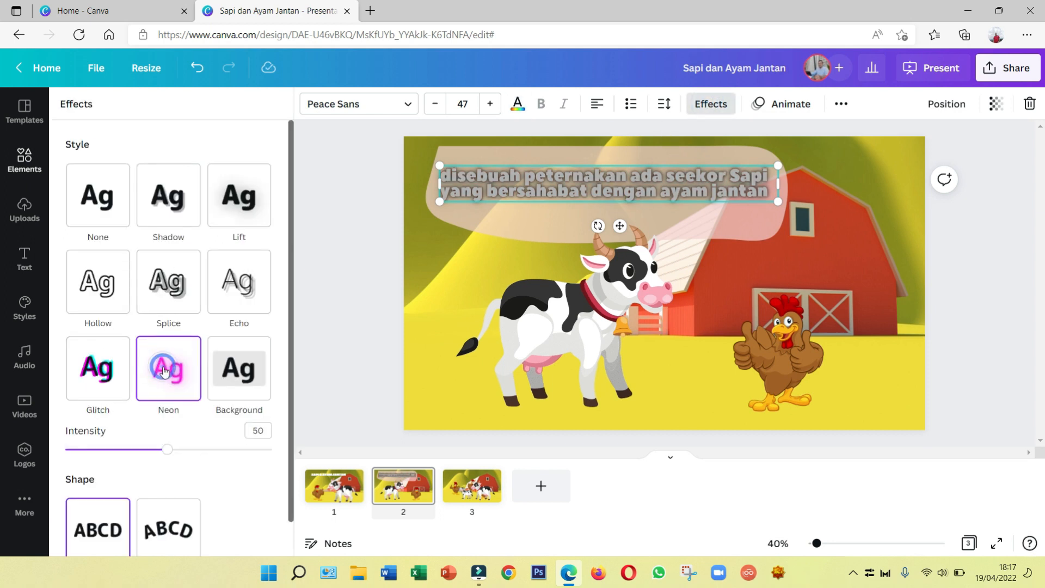
left_click(168, 369)
left_click(106, 209)
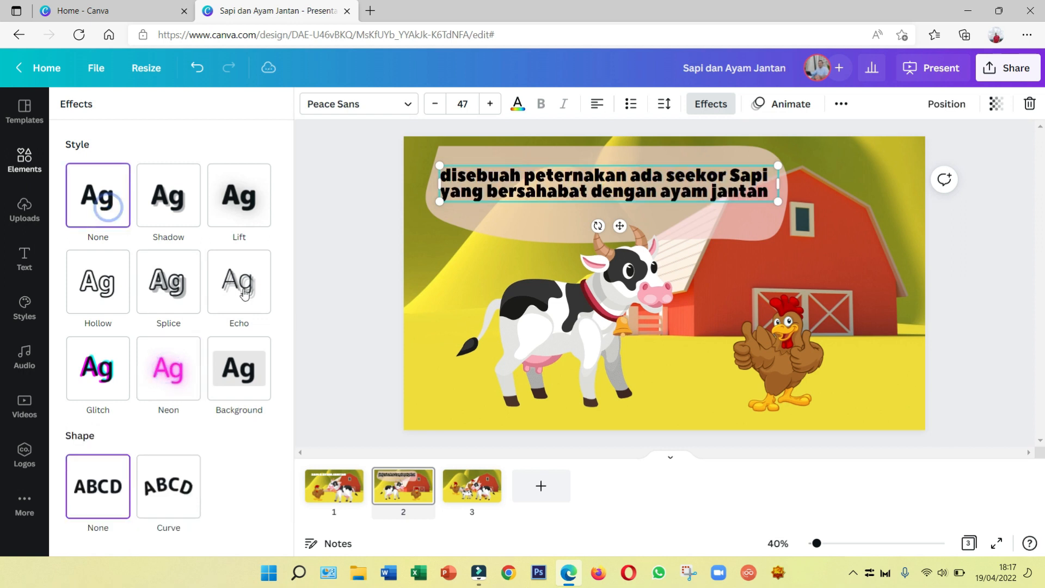
left_click(1008, 240)
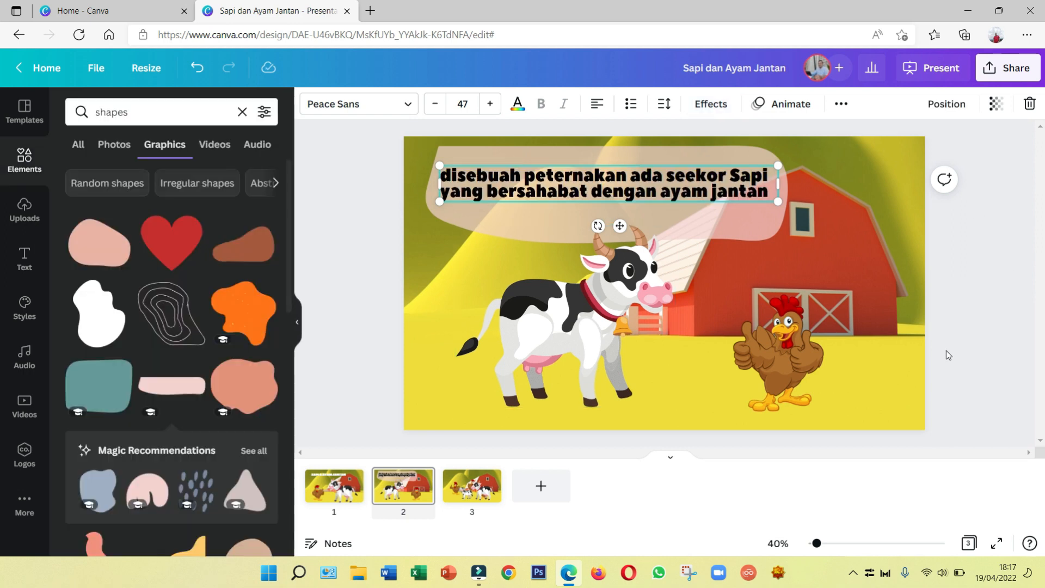
Move the rooster on page 2 slightly left and up, closer to the cow
left_click(796, 476)
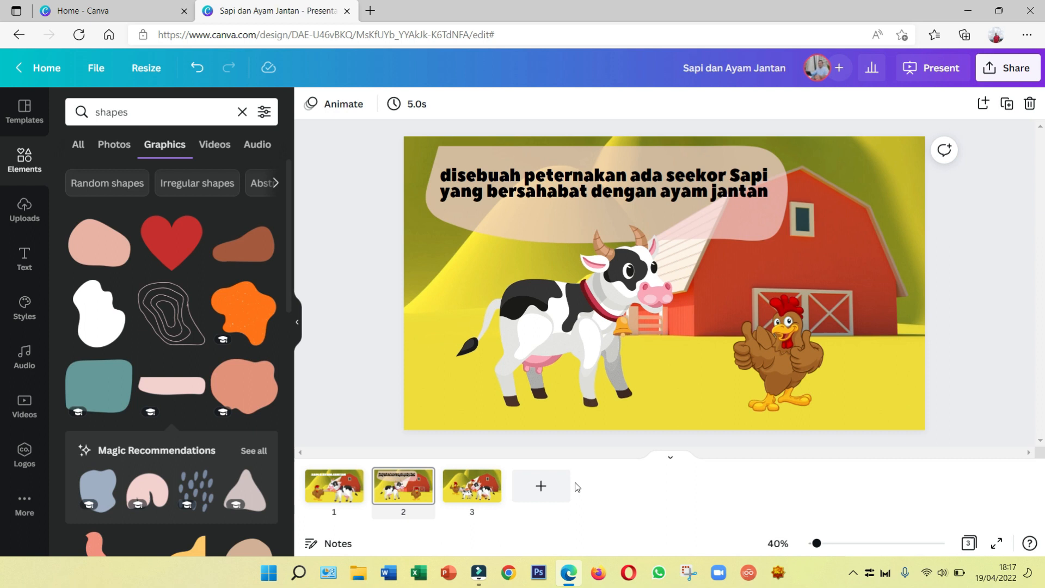
left_click(798, 353)
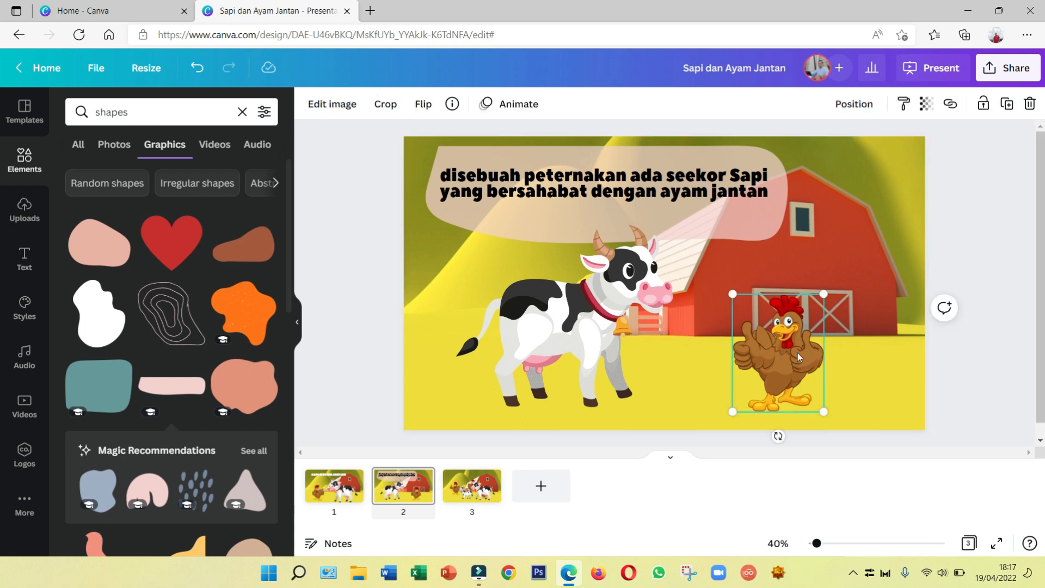
left_click_drag(798, 353, 782, 347)
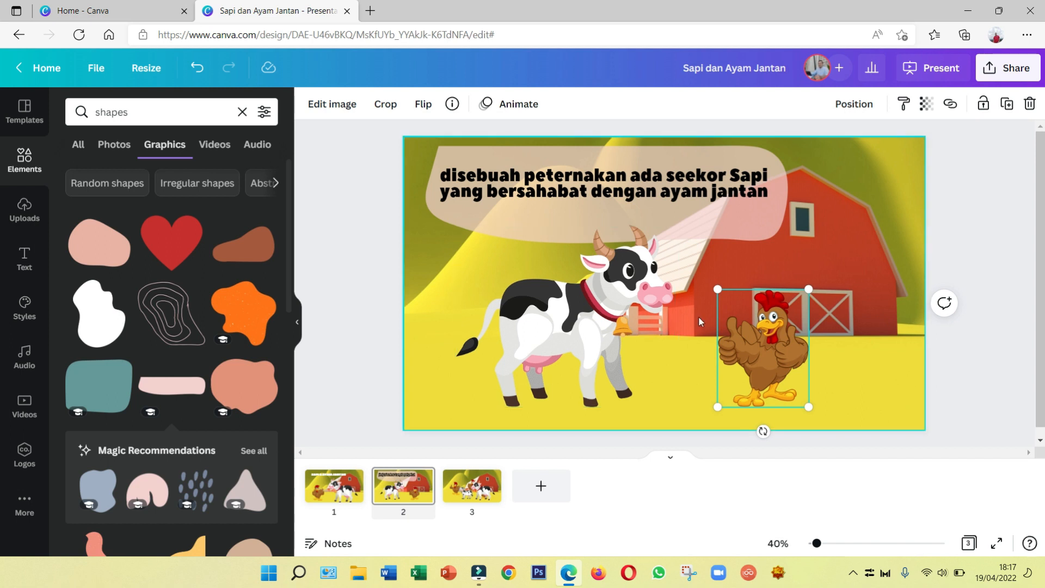
Duplicate page 3, which holds the spare cows and roosters
left_click(495, 482)
left_click(495, 482)
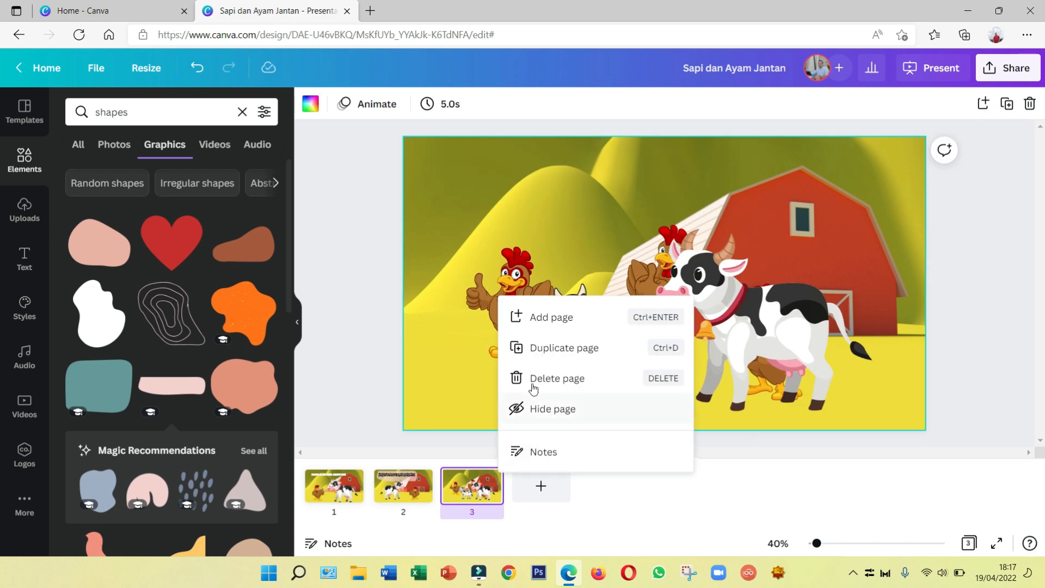
left_click(544, 347)
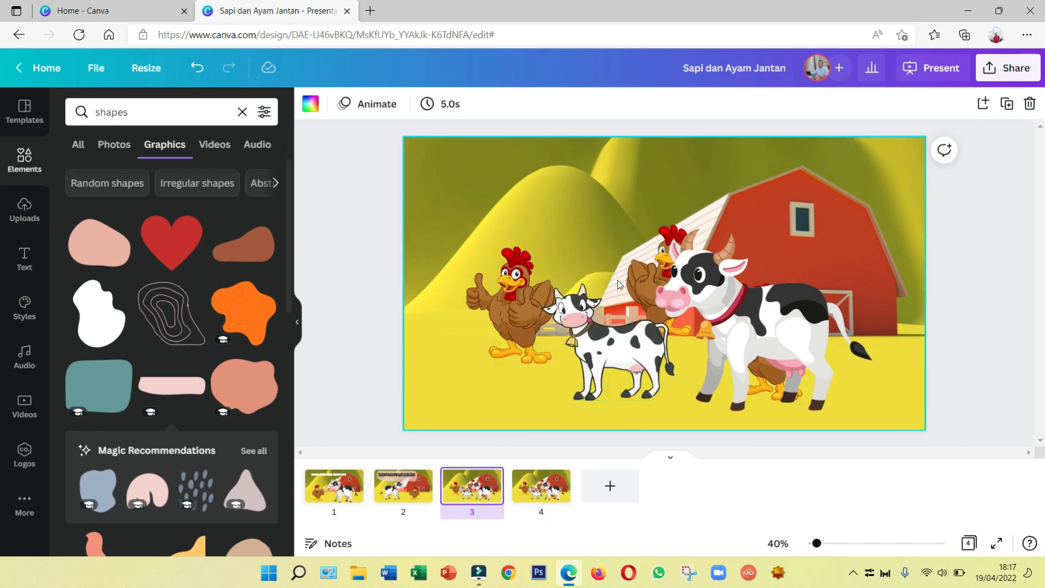
Go to the cover page and look over the uploaded audio files for a background sound
left_click(334, 485)
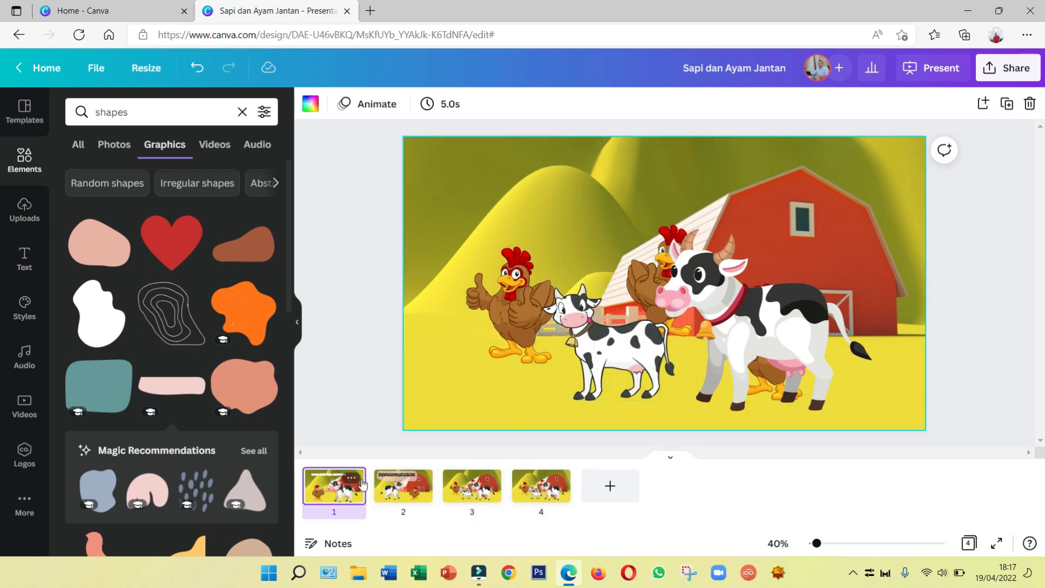
left_click(369, 339)
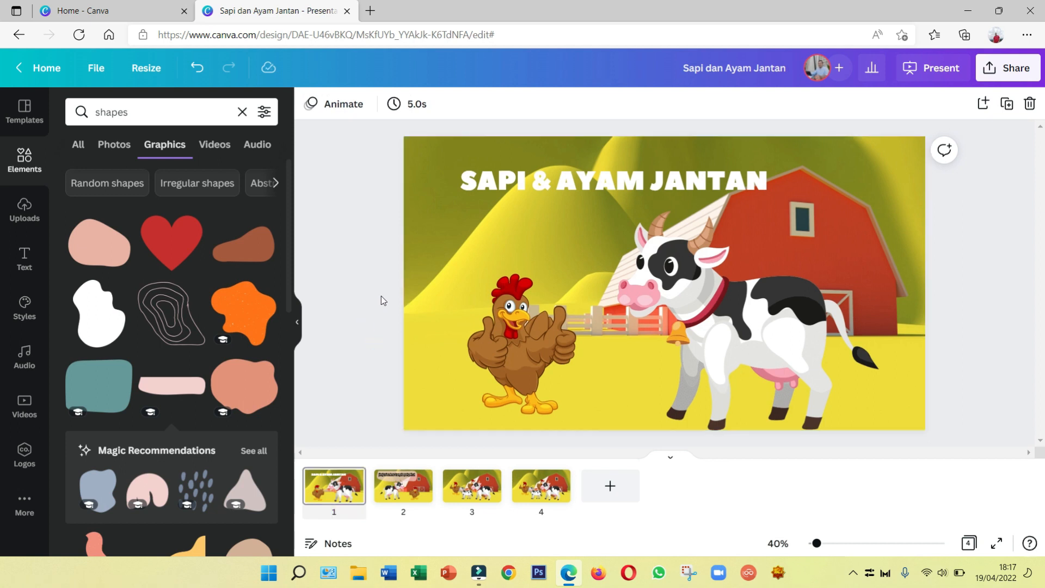
left_click(16, 204)
left_click(242, 214)
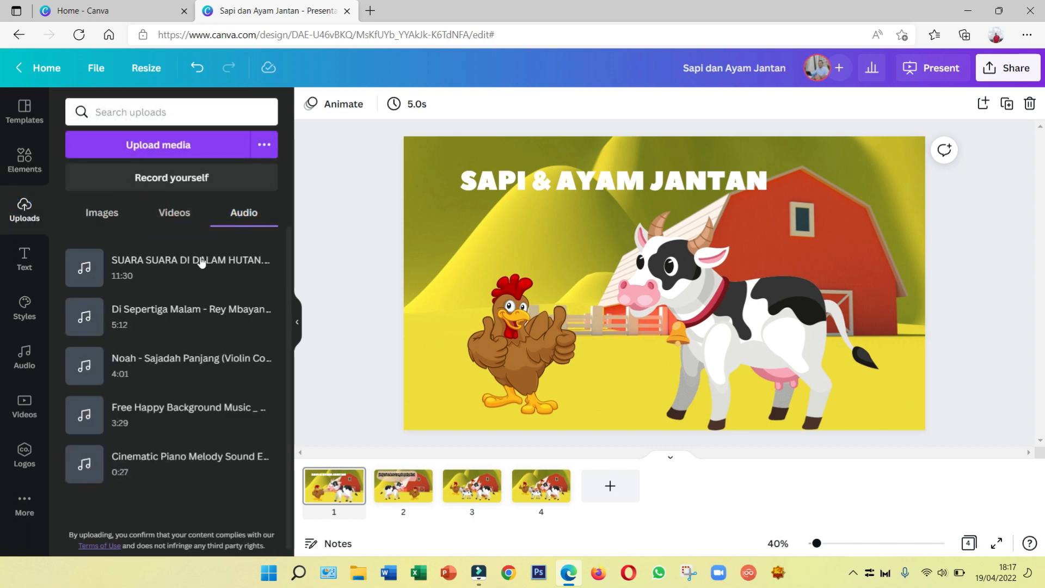
mouse_move(175, 265)
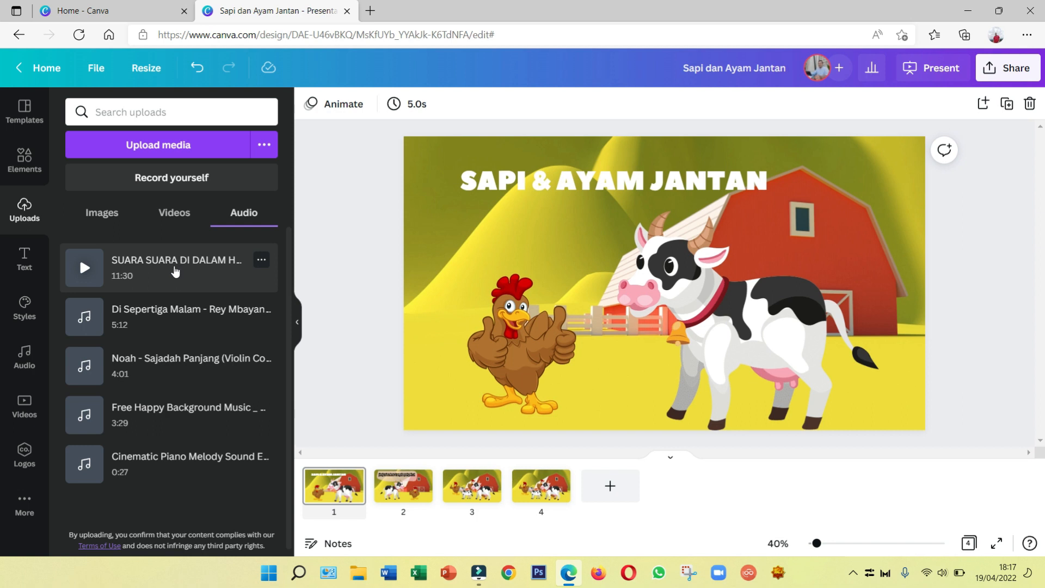
Switch to Chrome, search YouTube for "farm sound" and look through the resulting videos
left_click(507, 574)
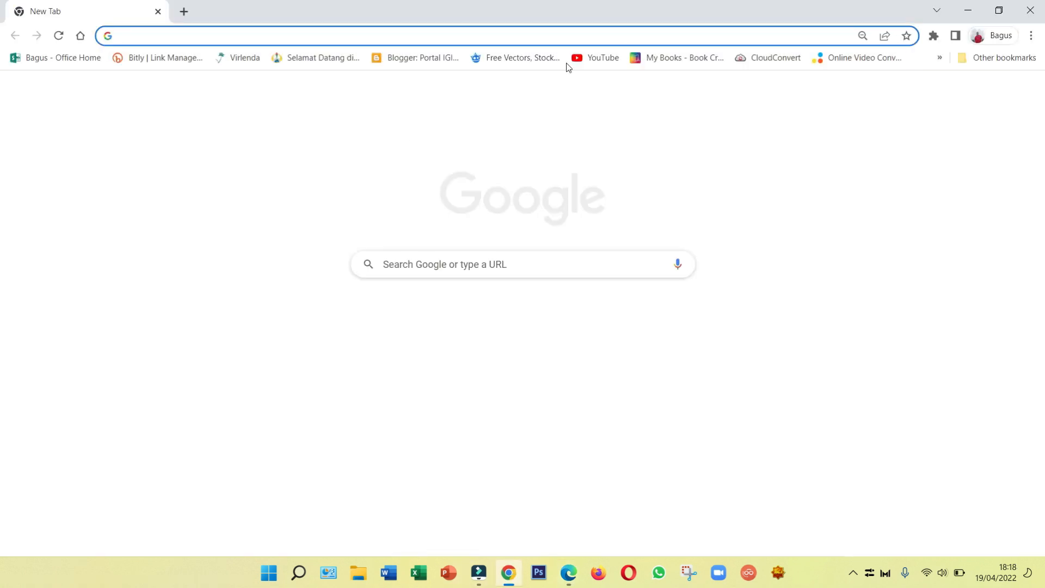
left_click(571, 58)
left_click(362, 96)
type("farm sound")
key("Return")
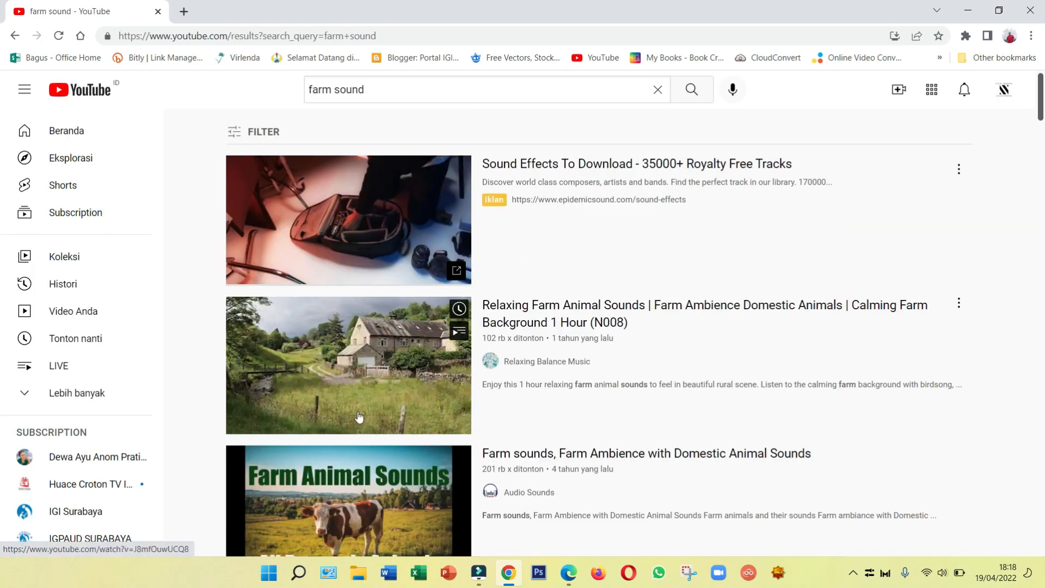
scroll(245, 372, "down", 2)
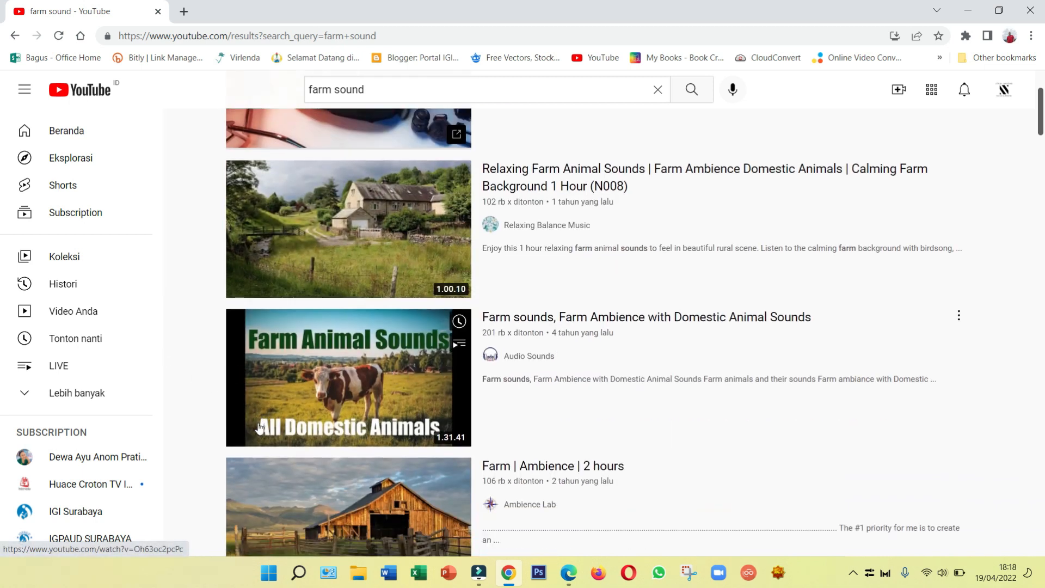
scroll(259, 427, "down", 3)
scroll(431, 423, "down", 2)
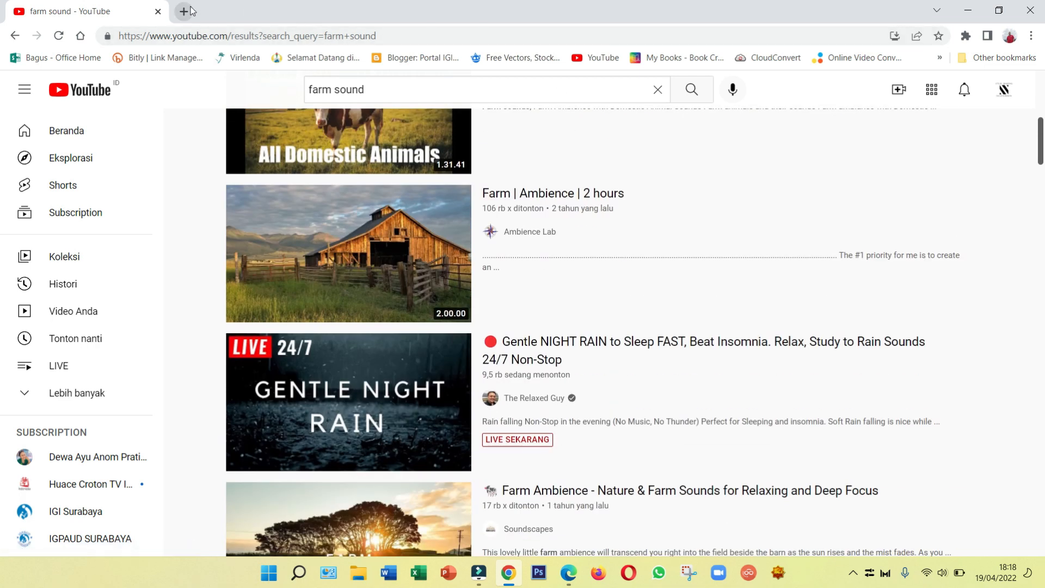
Open the CloudConvert website and sign in with the Google account
left_click(768, 58)
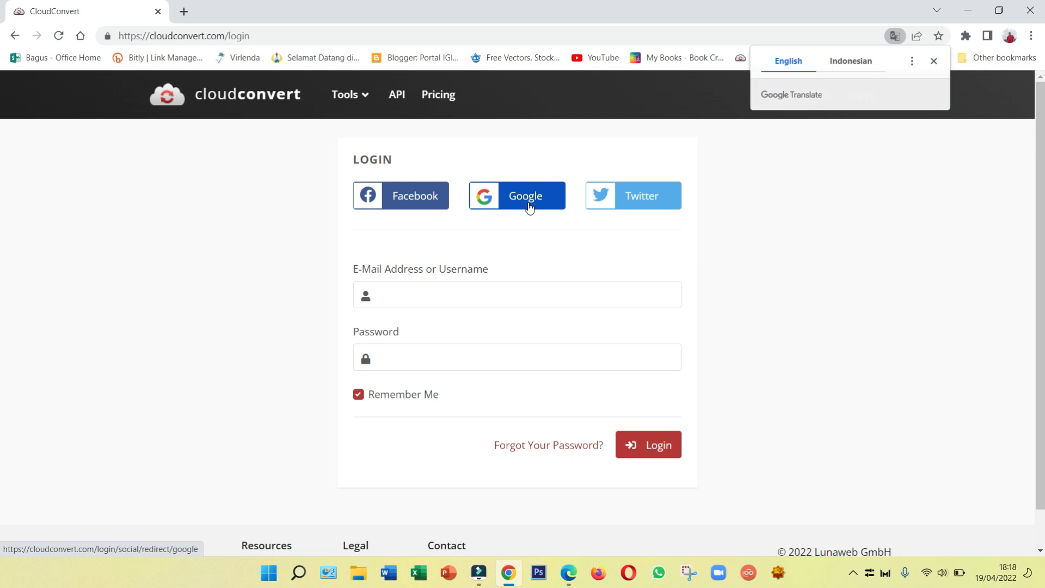
left_click(529, 208)
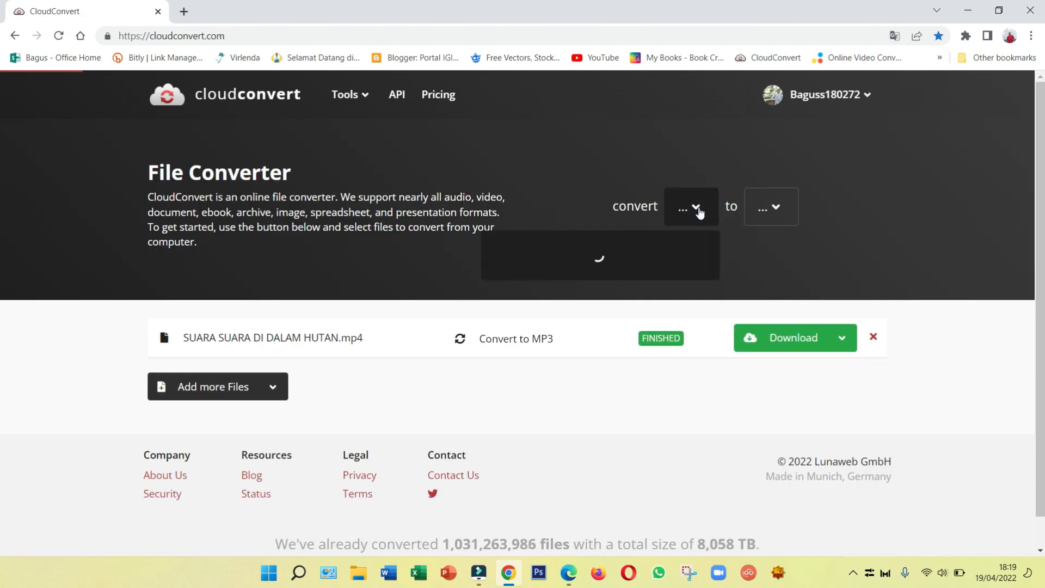
Set the conversion from MP4 to MP3 and remove the finished "SUARA SUARA DI DALAM HUTAN.mp4" job from the list
left_click(691, 206)
mouse_move(517, 309)
mouse_move(509, 495)
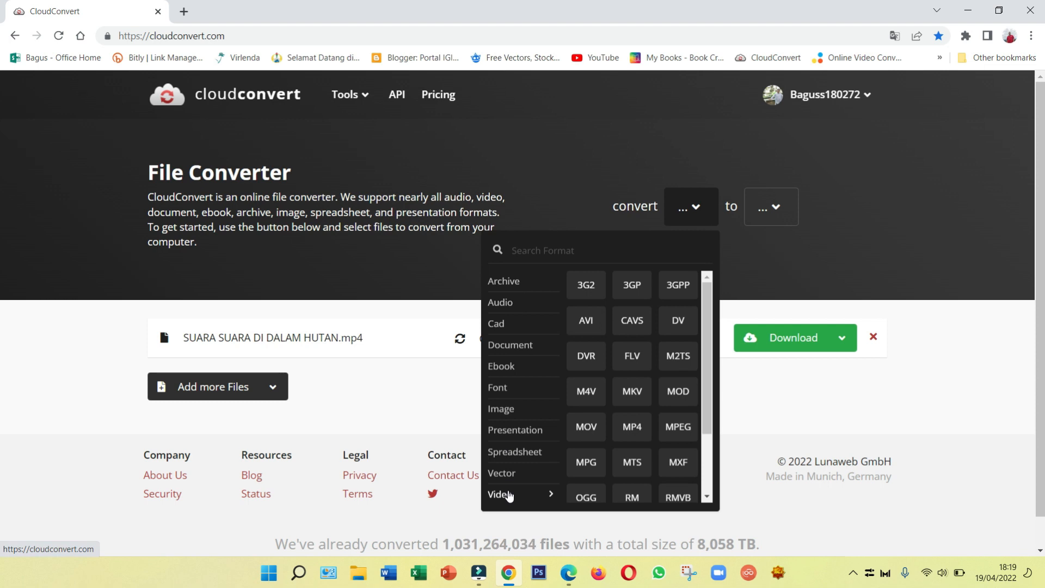
left_click(632, 427)
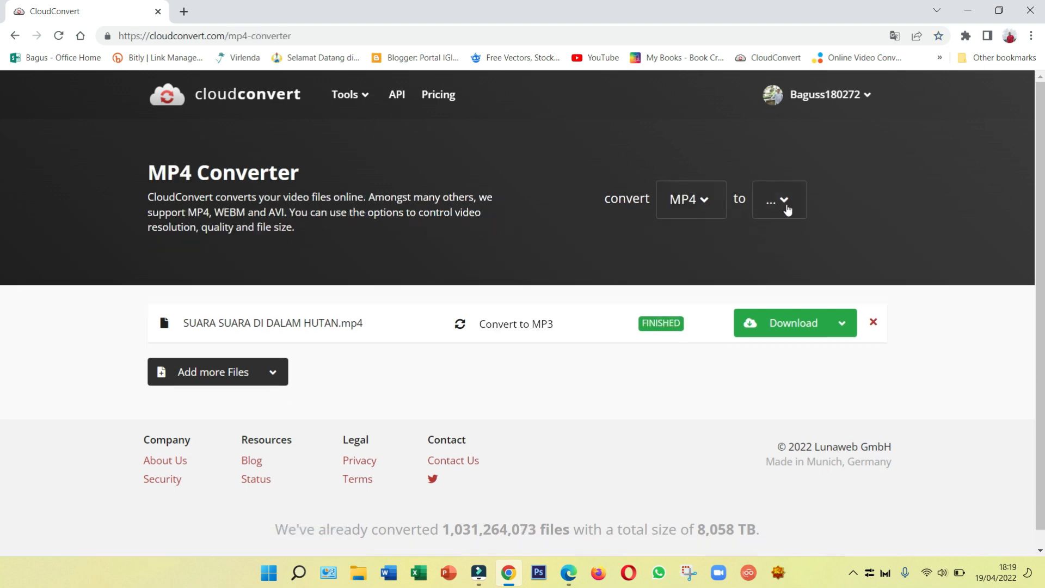
left_click(786, 205)
mouse_move(547, 228)
left_click(653, 259)
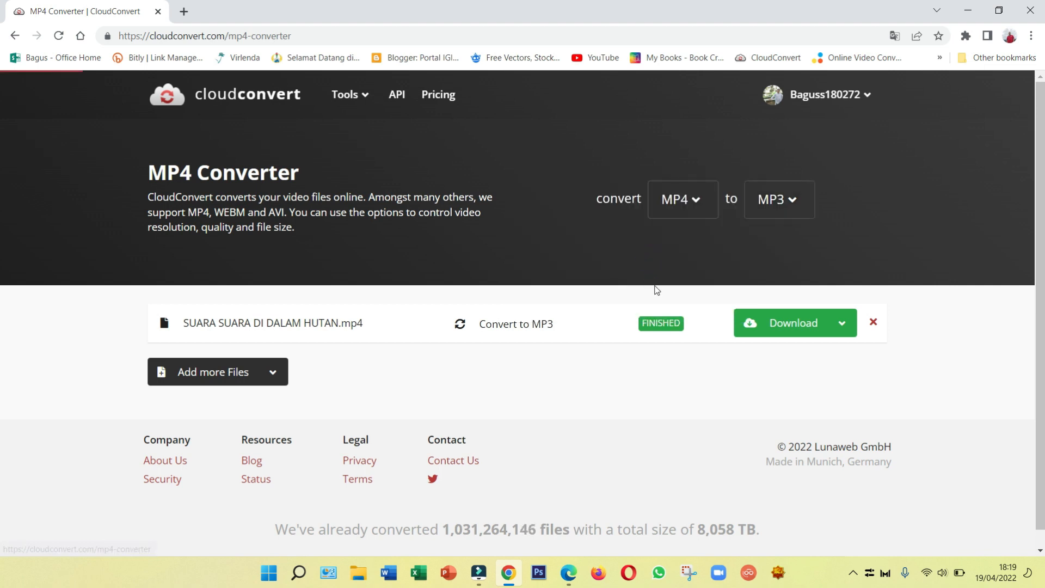
left_click(873, 322)
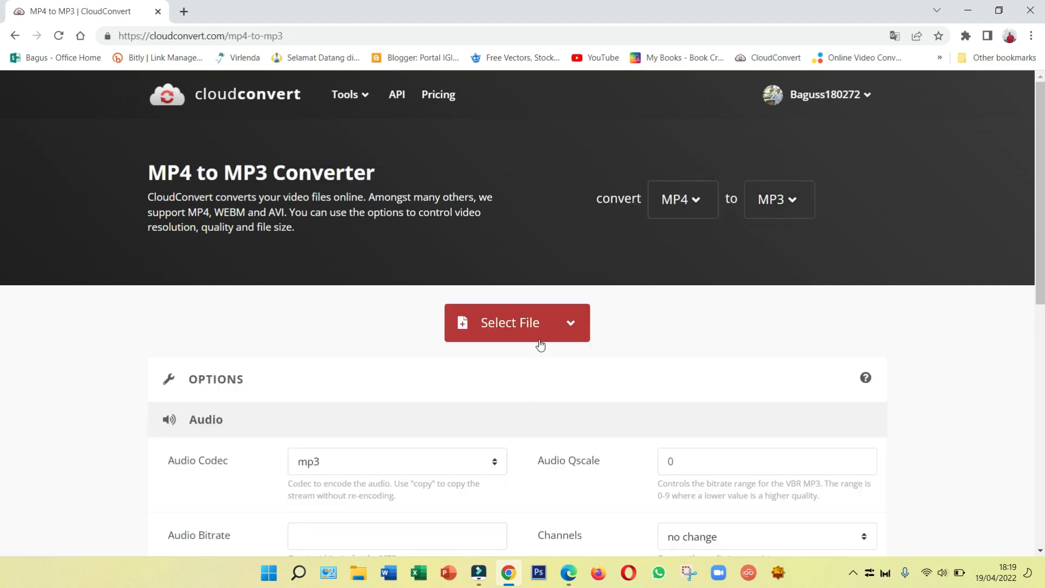
Try converting "Launching buku INSIN Jatim.mp4" from the Videos folder to MP3, and cancel the upload
left_click(542, 322)
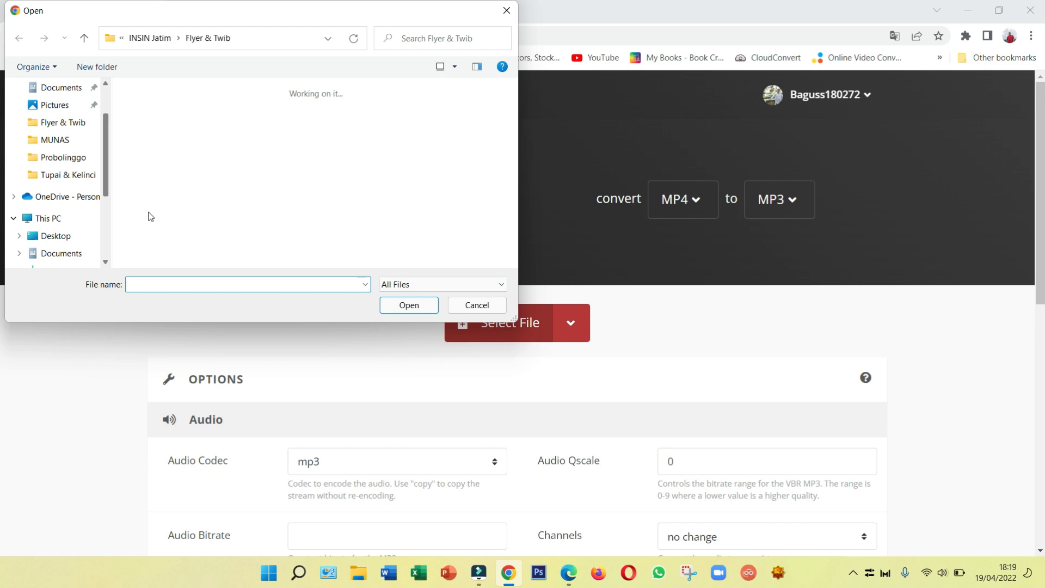
scroll(73, 233, "down", 3)
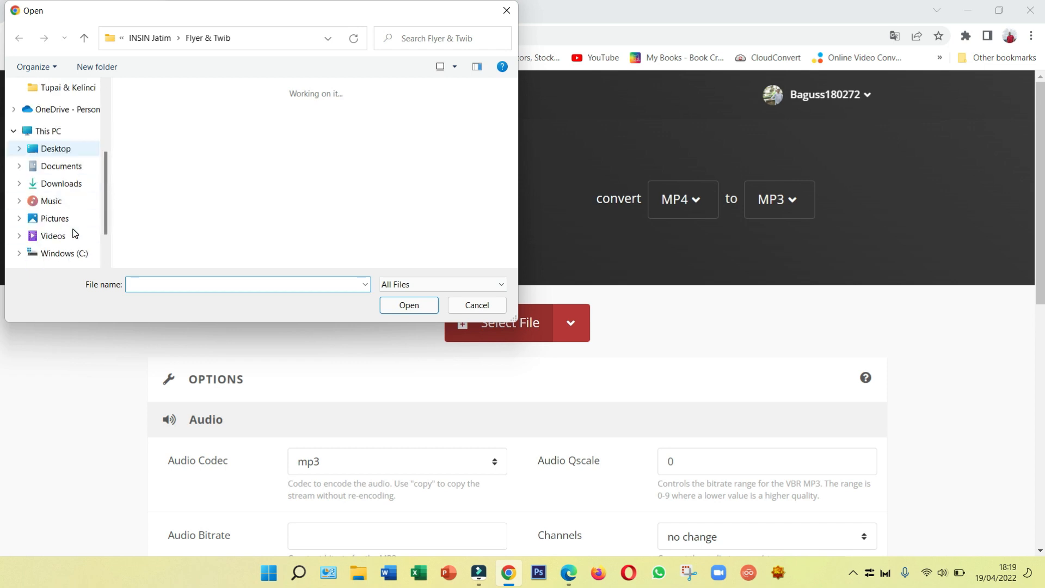
left_click(68, 218)
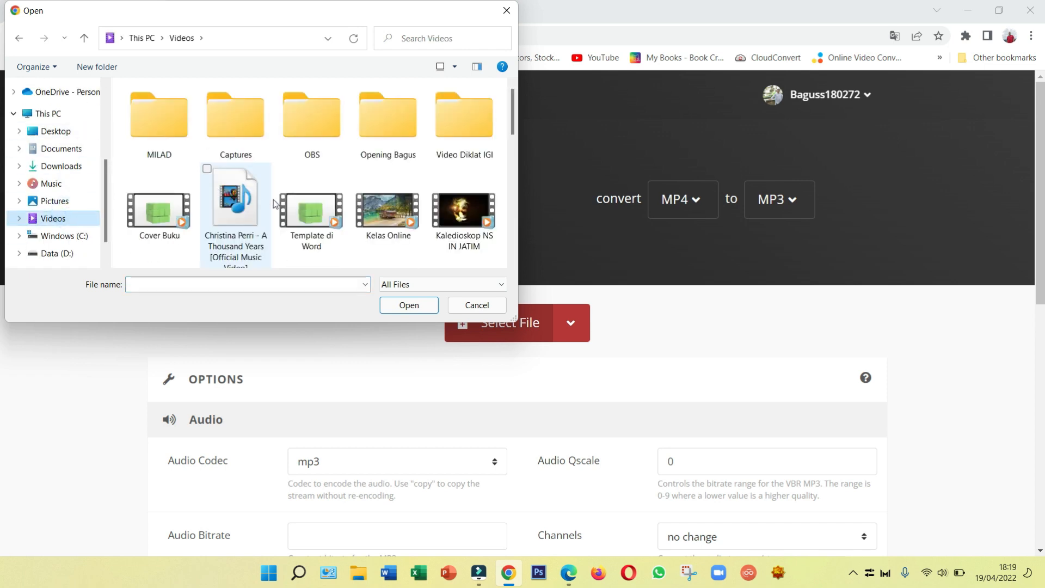
scroll(385, 259, "down", 2)
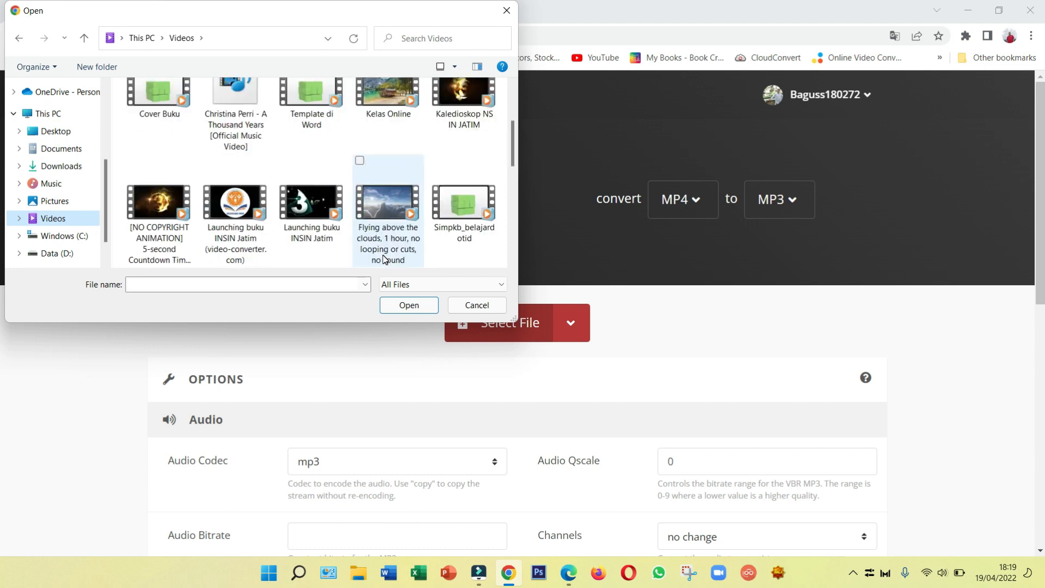
left_click(318, 214)
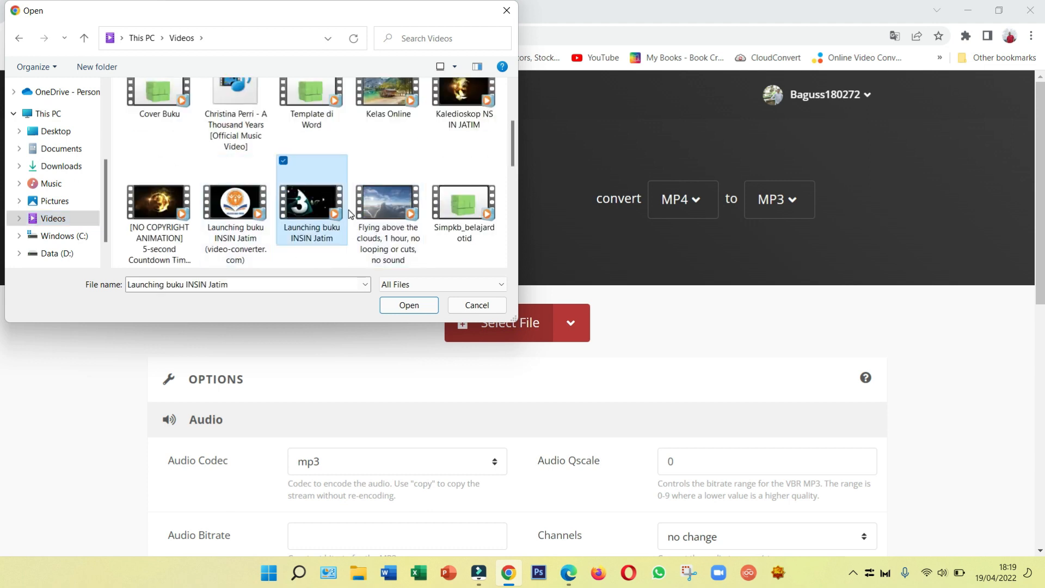
left_click(408, 305)
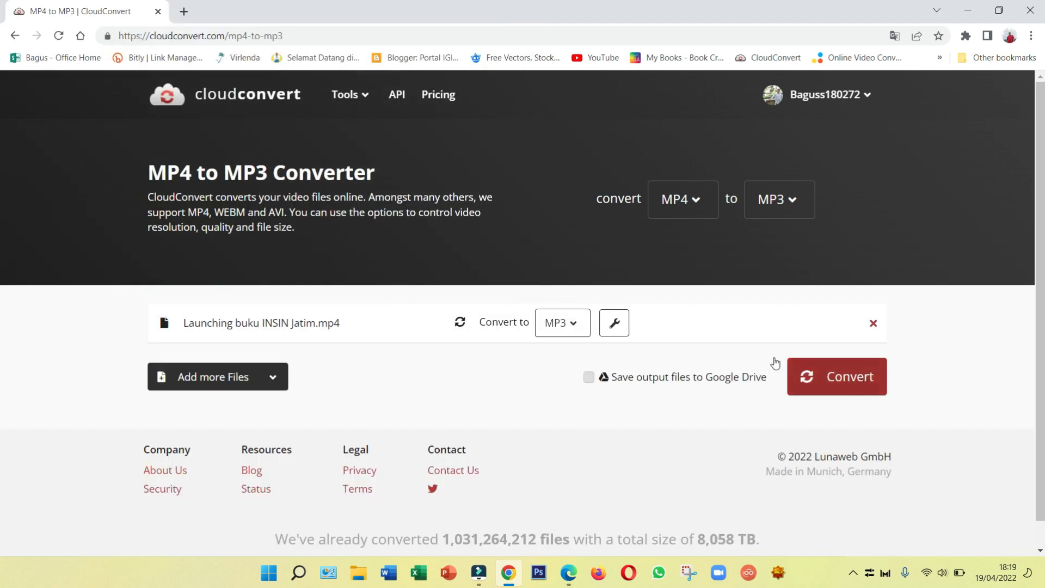
left_click(858, 382)
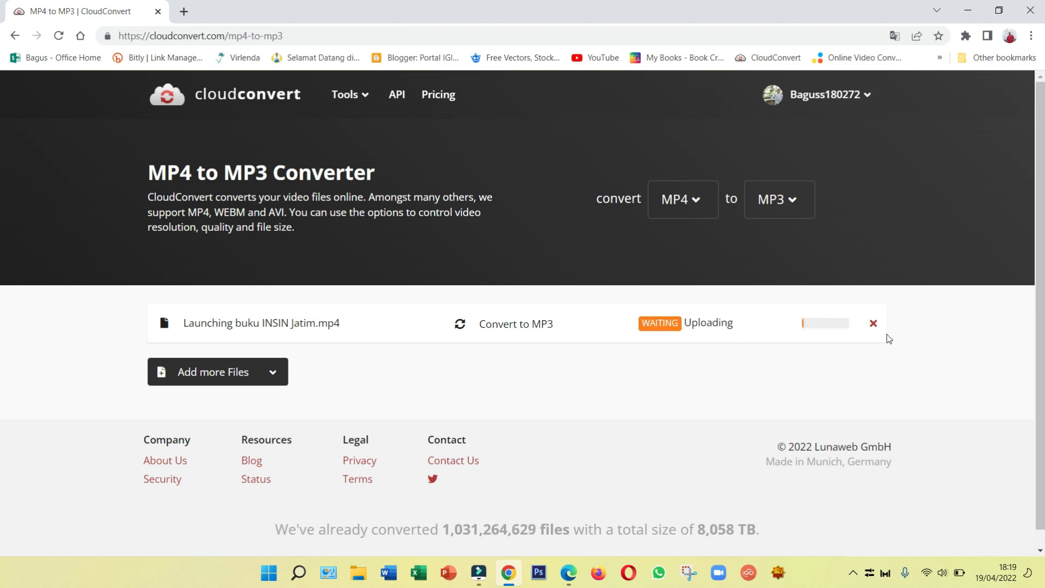
left_click(873, 325)
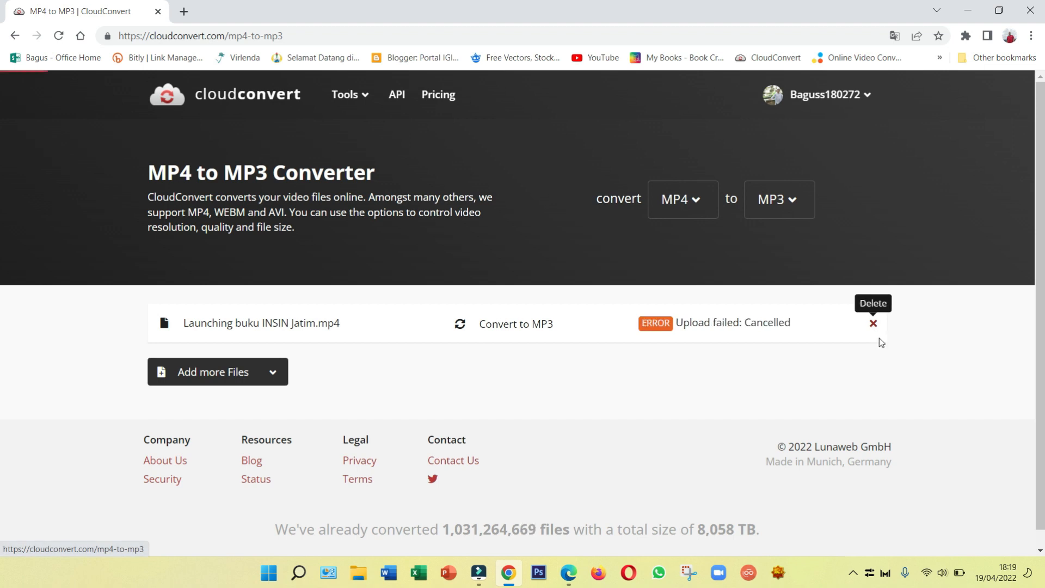
Close Chrome to return to Canva in Edge and add the uploaded "SUARA SUARA DI DALAM HUTAN" audio to the cover page
left_click(1031, 10)
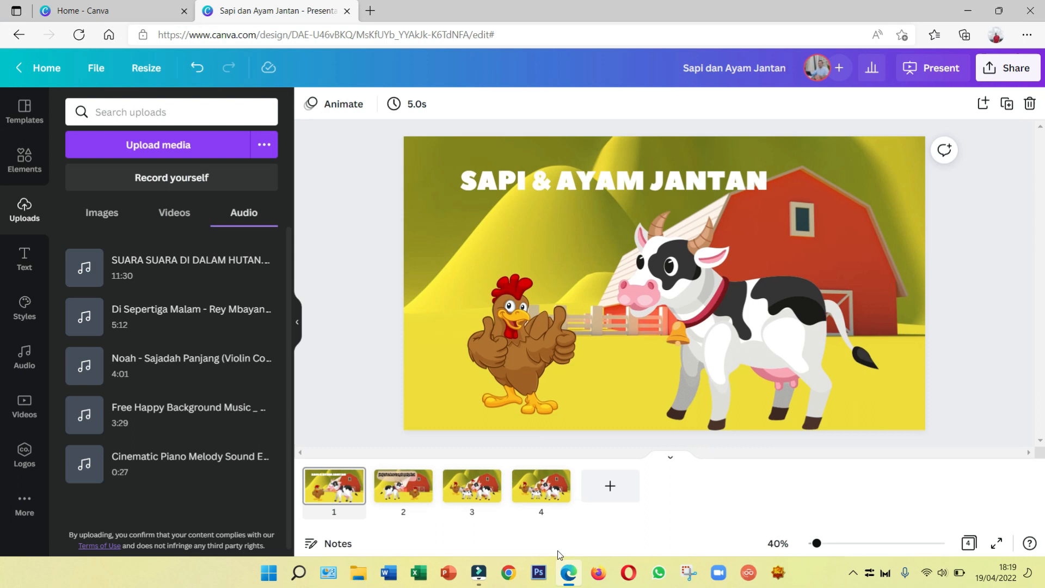
left_click(126, 272)
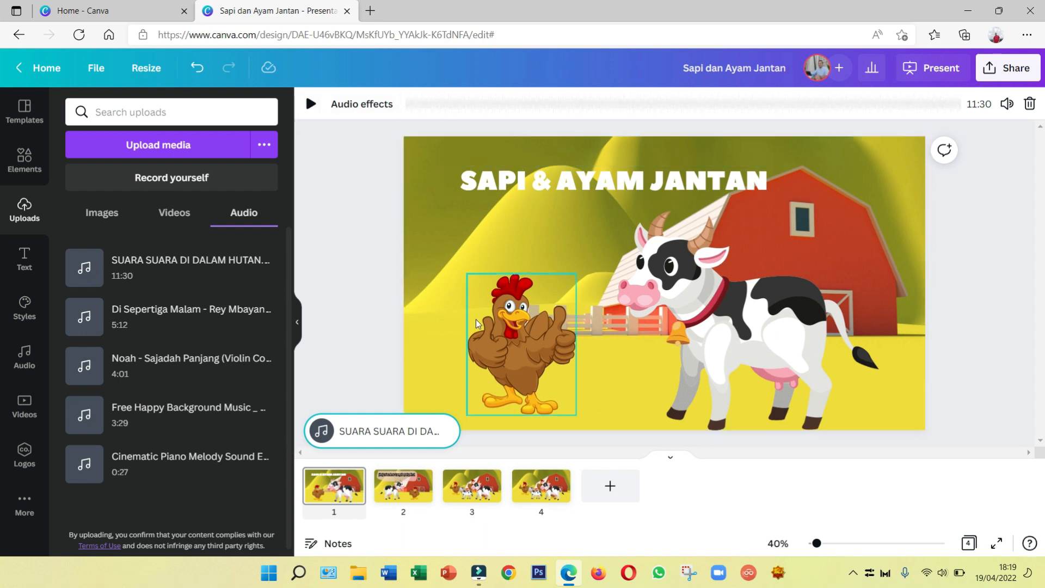
left_click(505, 224)
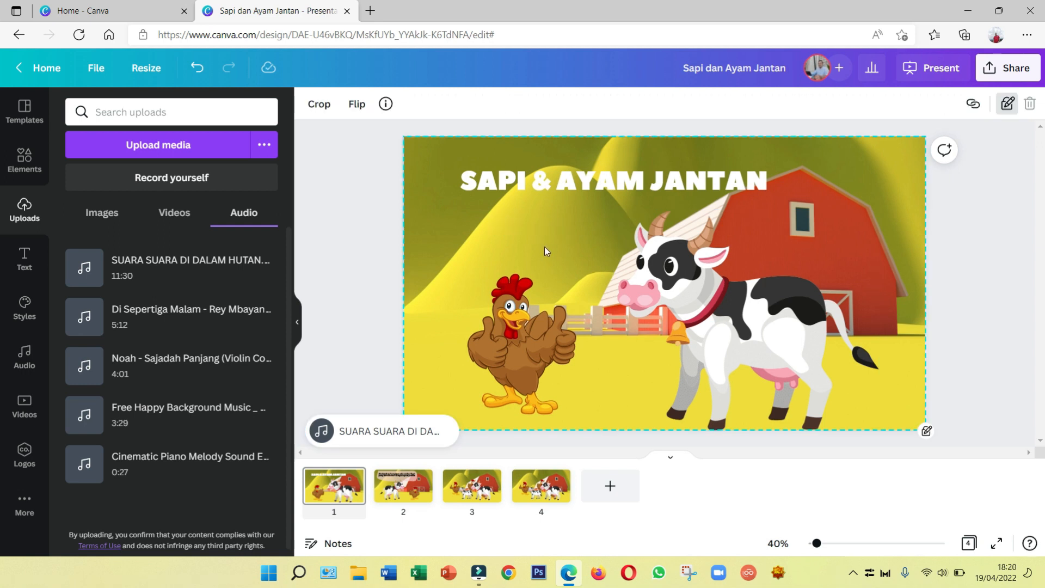
Give the "SAPI & AYAM JANTAN" title a Pan text animation on enter only, with a slower speed
left_click(509, 185)
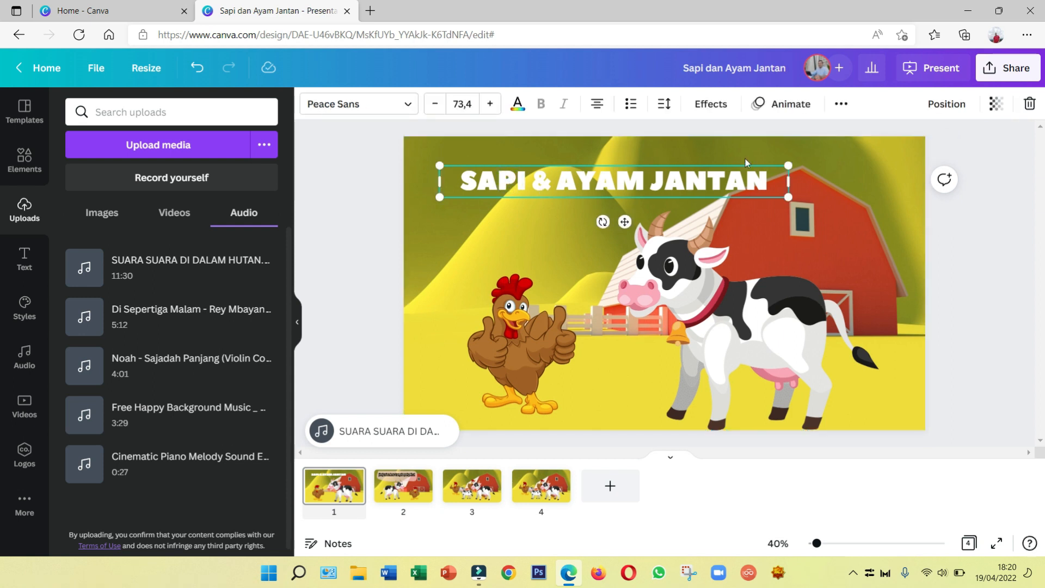
left_click(773, 112)
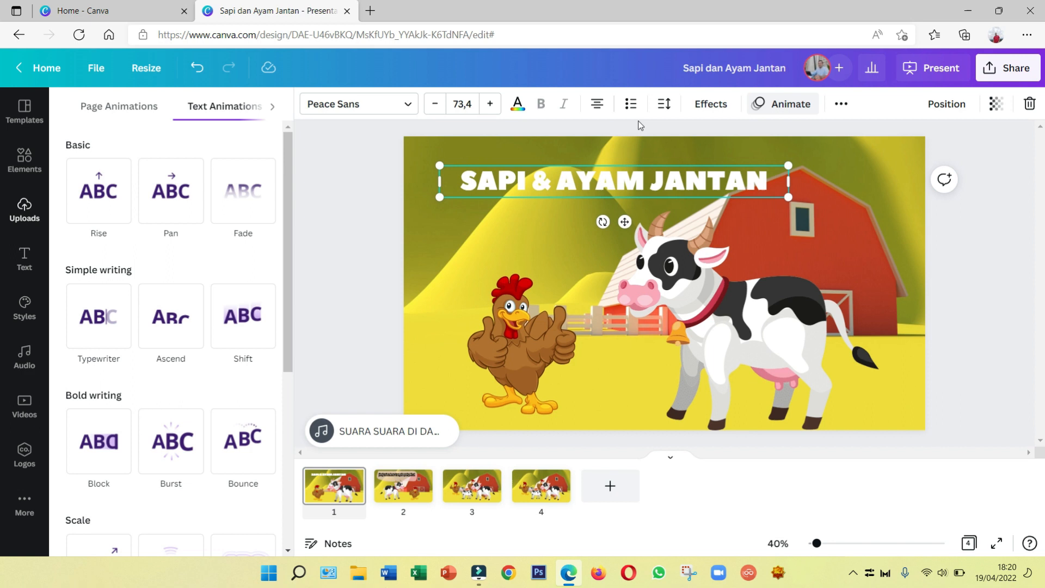
left_click(189, 204)
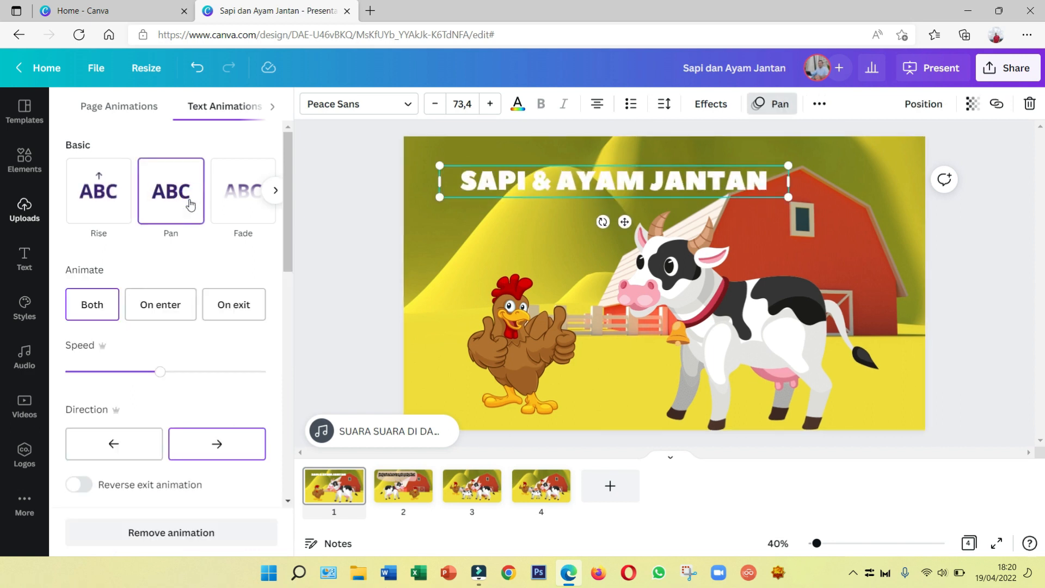
left_click(146, 310)
left_click_drag(159, 372, 97, 375)
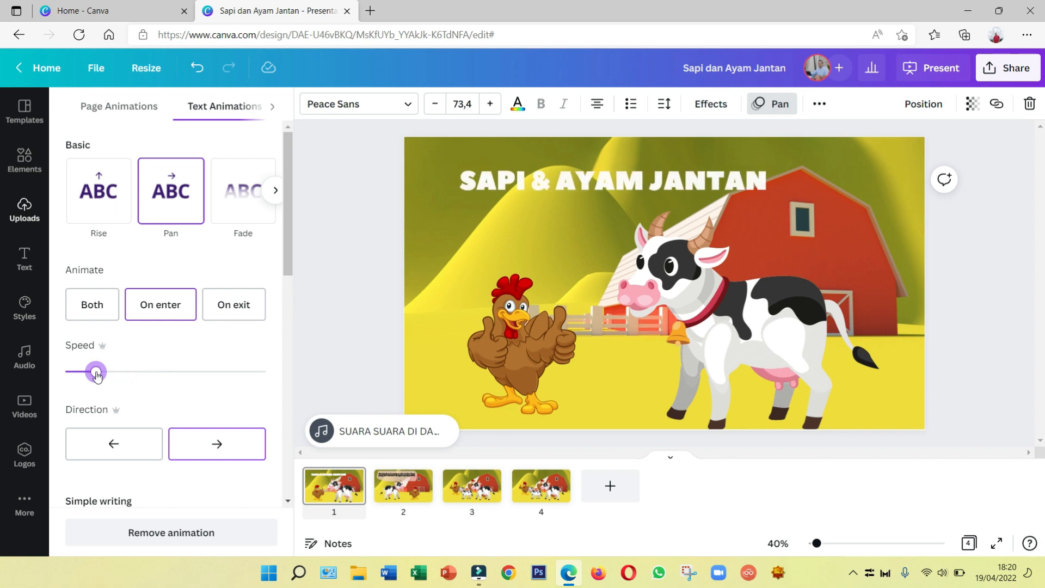
Apply a Pan animation to the cow on enter only, moving leftward at a slower speed
left_click(737, 315)
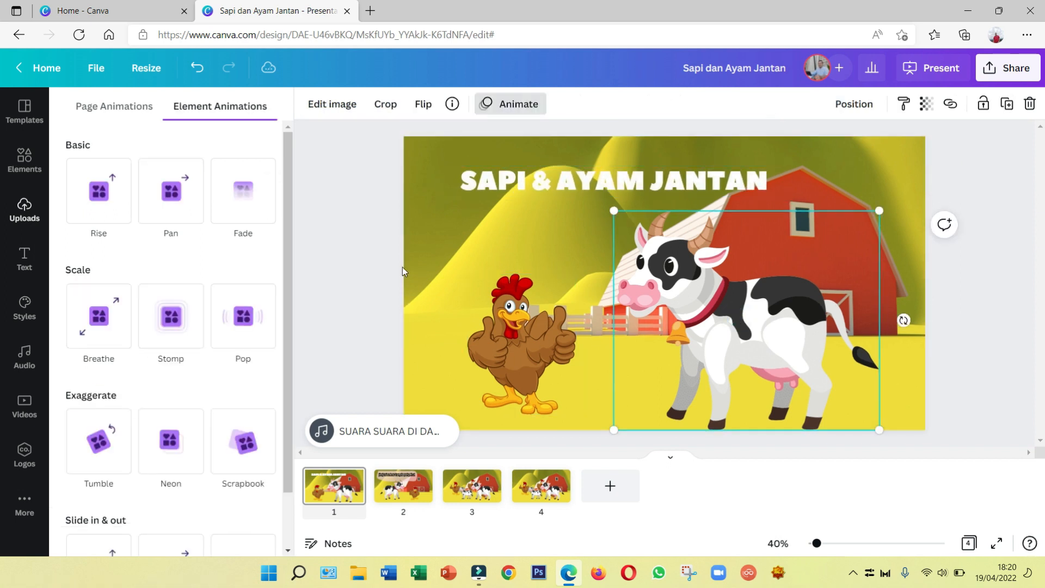
left_click(175, 199)
left_click(171, 307)
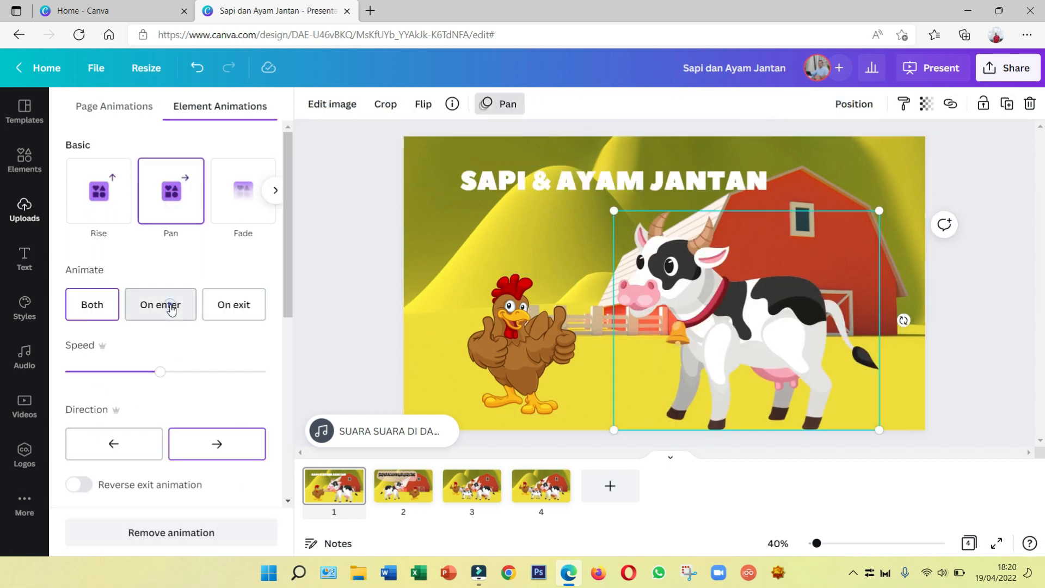
left_click(126, 447)
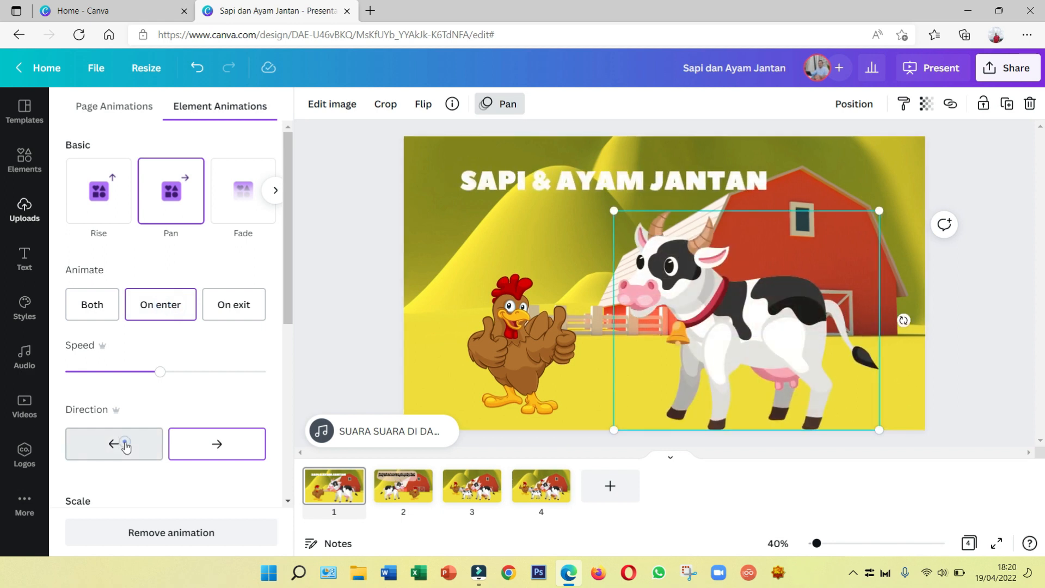
left_click_drag(158, 377, 98, 372)
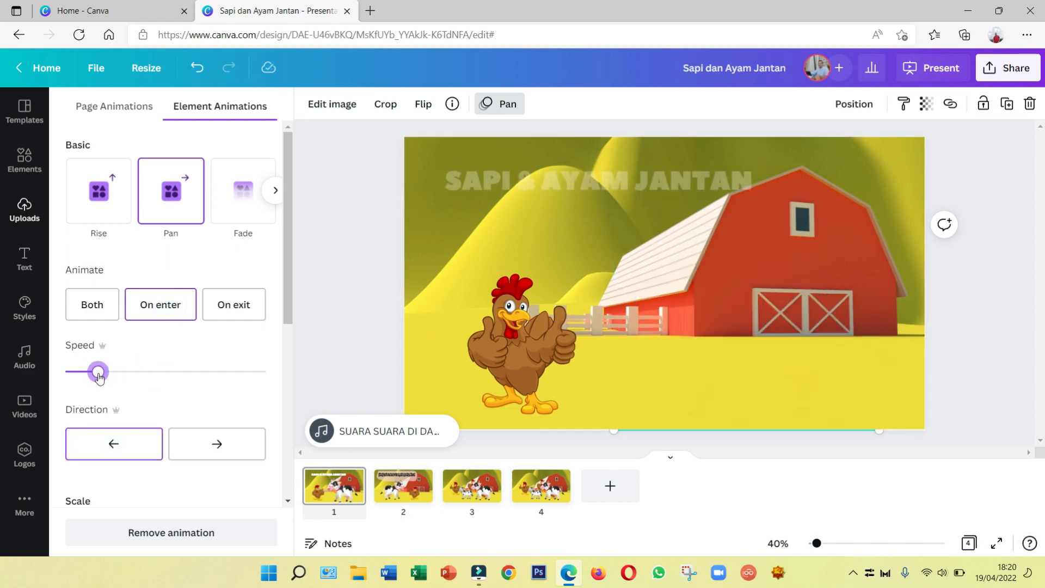
Apply a Pan animation to the rooster on enter only, moving rightward at a slower speed
left_click(508, 348)
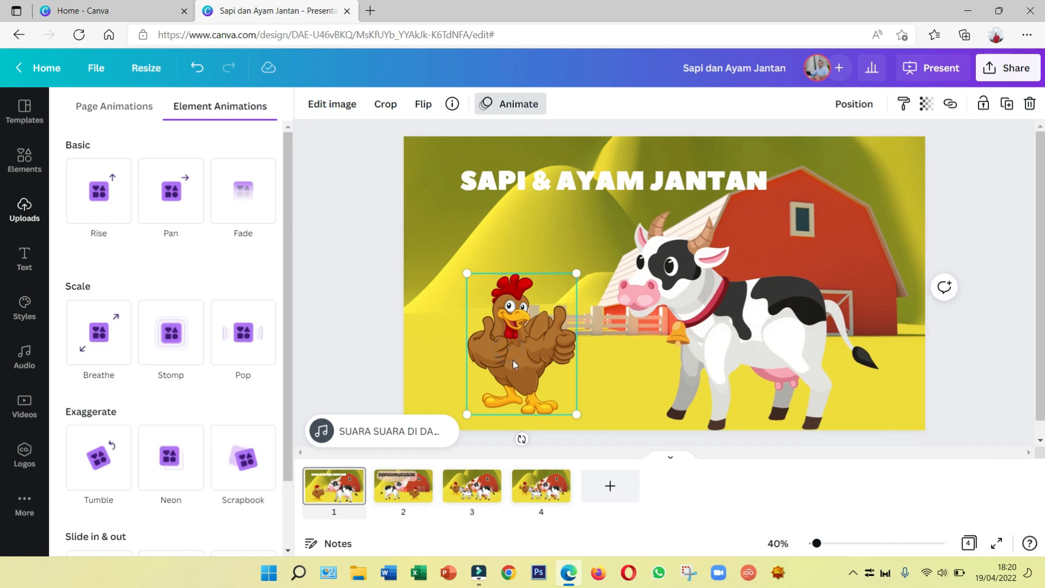
left_click(173, 196)
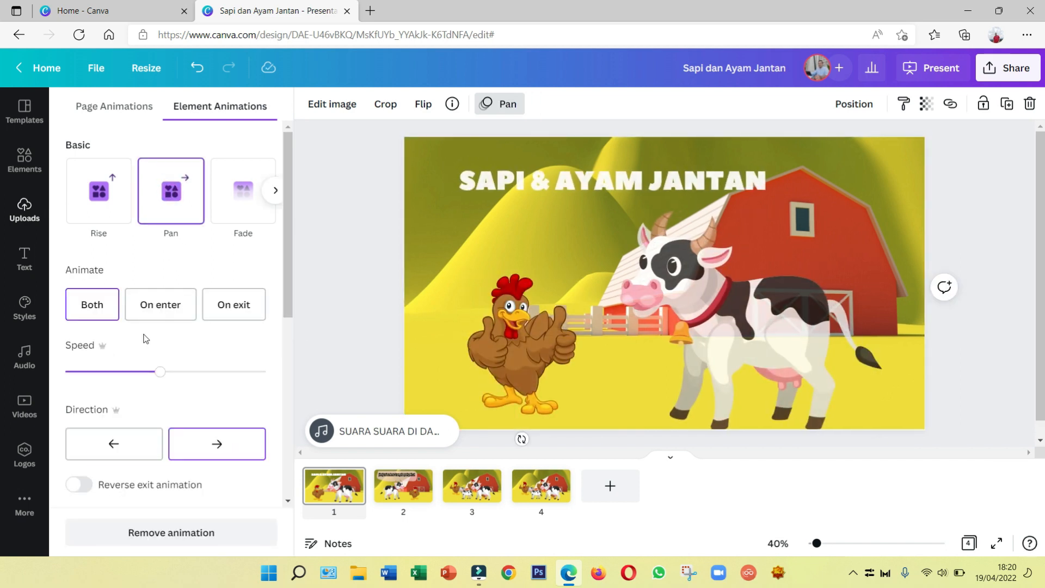
left_click(159, 306)
left_click_drag(157, 376, 107, 373)
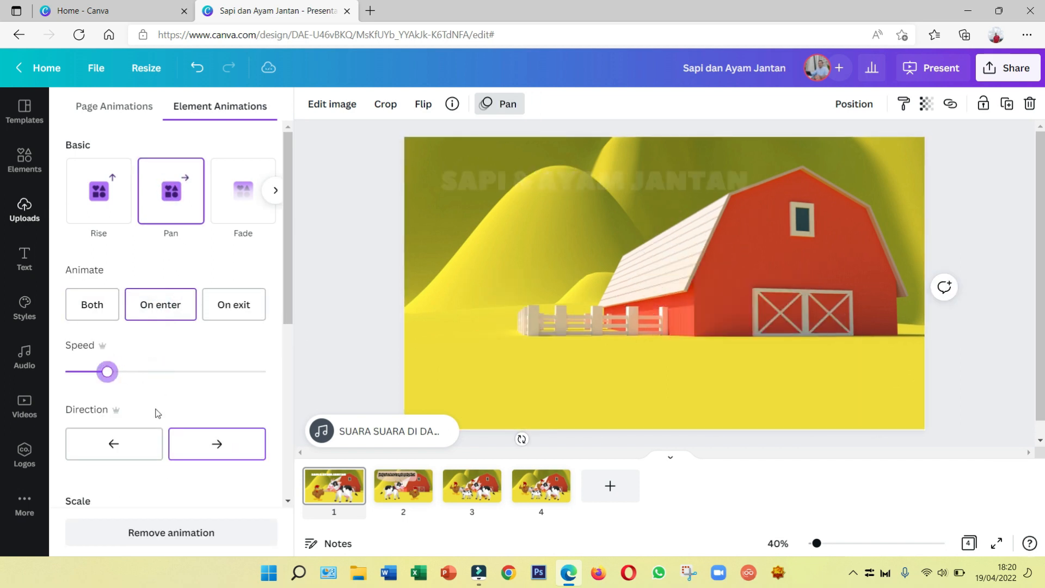
left_click(361, 298)
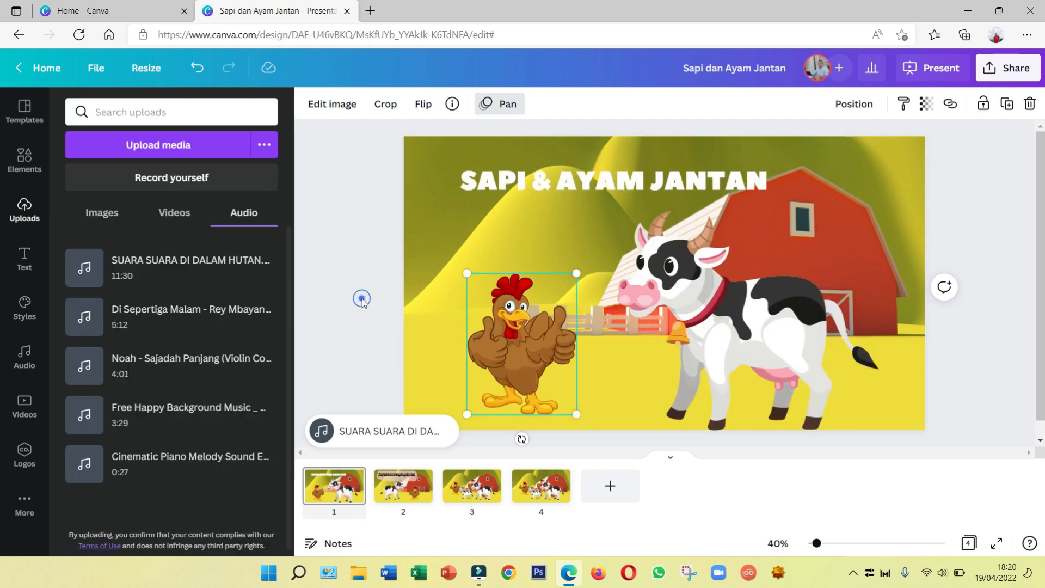
Present the design full screen to preview the cover page's animations and background sound, and return to the editor
left_click(936, 77)
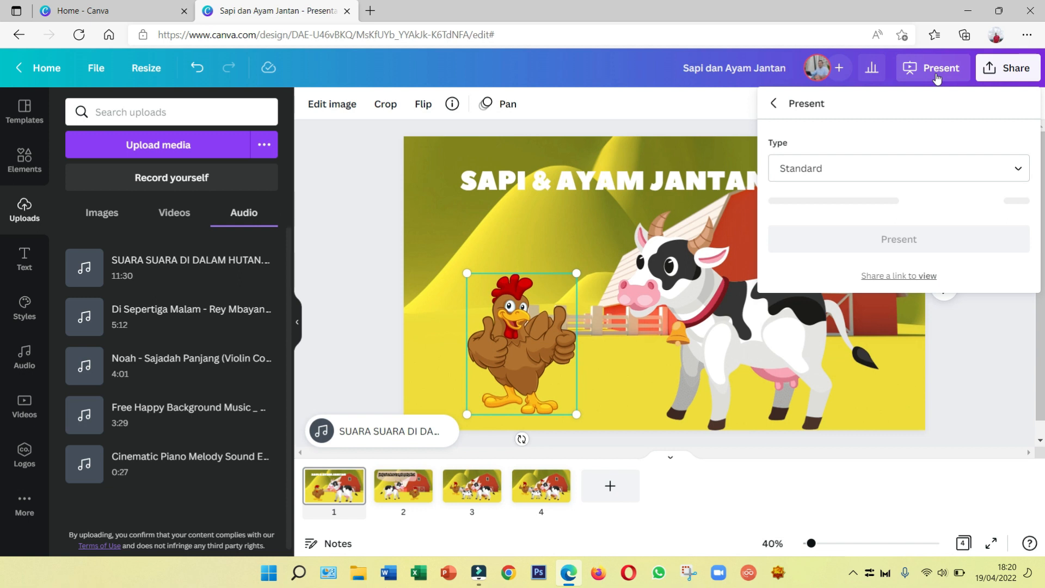
left_click(899, 200)
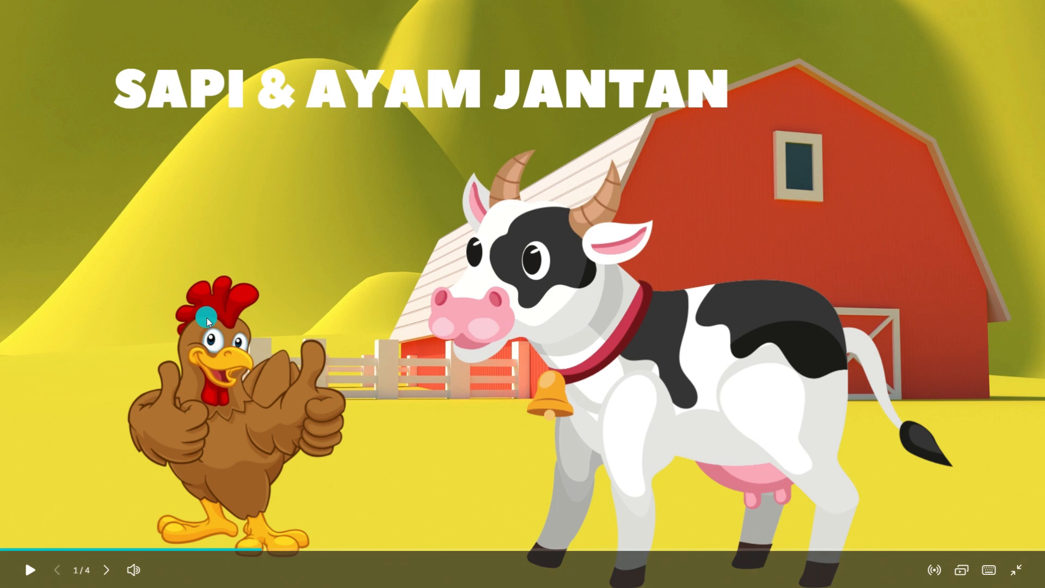
key("Escape")
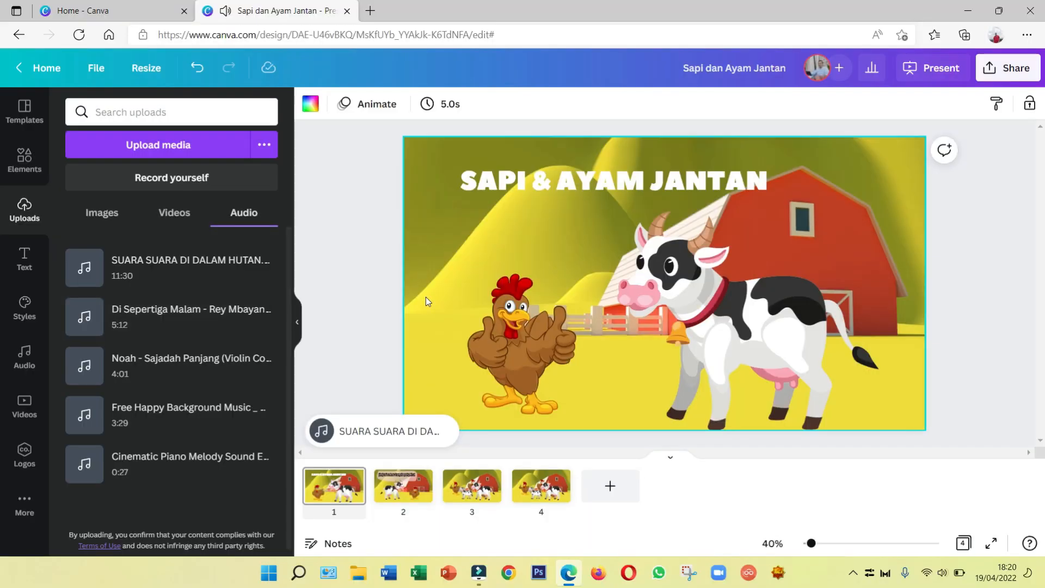
Lower the volume of the cover page's "SUARA SUARA DI DALAM HUTAN" audio to 30
left_click(376, 427)
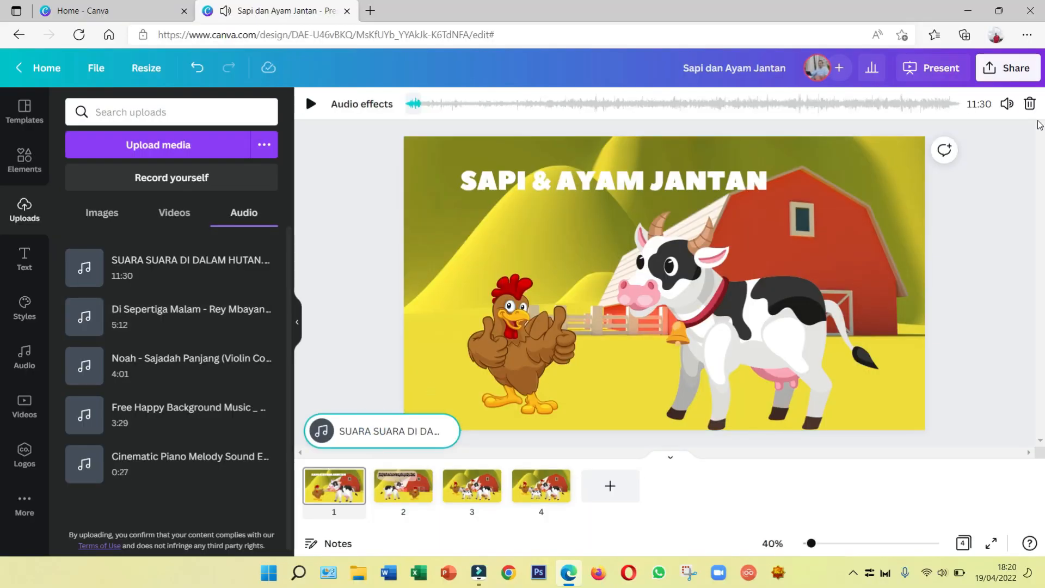
left_click(1008, 104)
left_click_drag(968, 140, 862, 146)
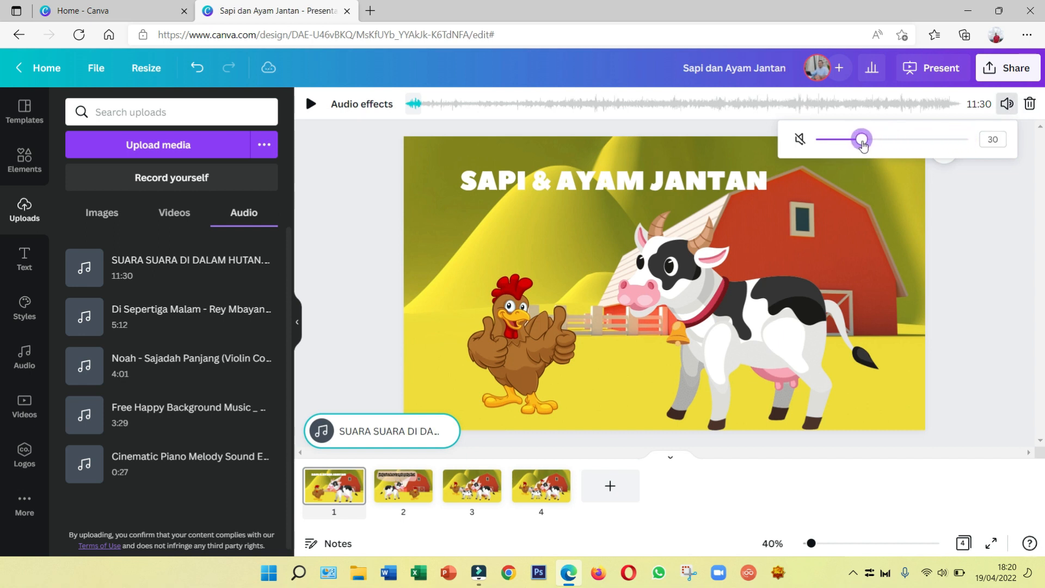
left_click(985, 226)
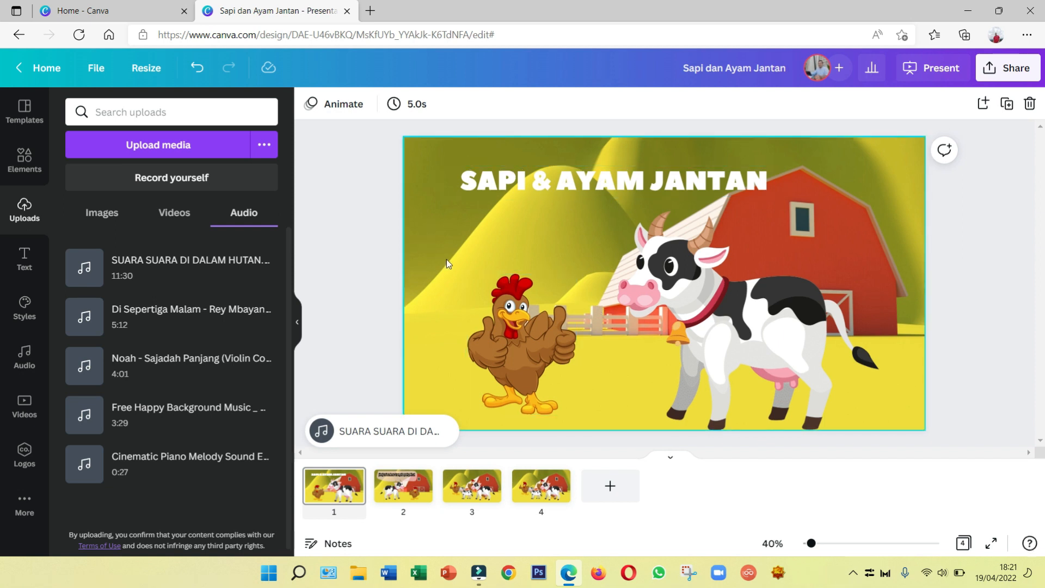
Open the self-recording studio, check the microphone choices, and record a narration of about 7 seconds over the cover page
left_click(173, 183)
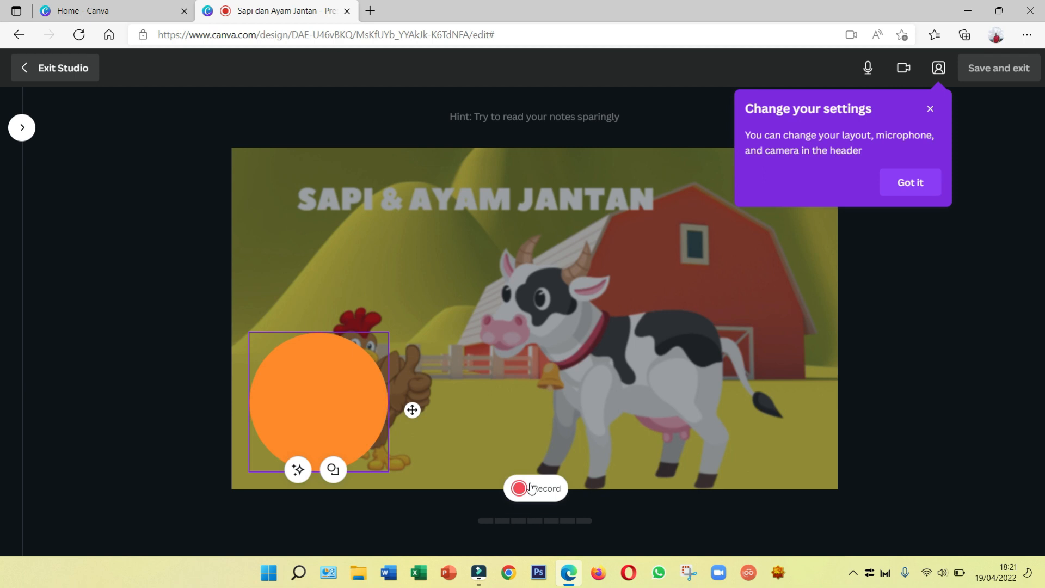
left_click(909, 182)
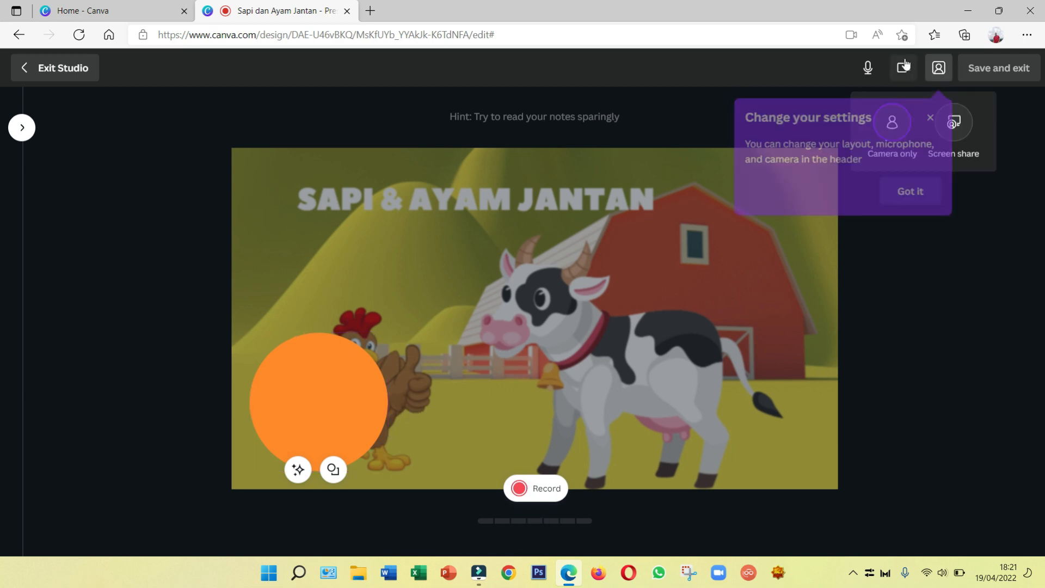
left_click(833, 90)
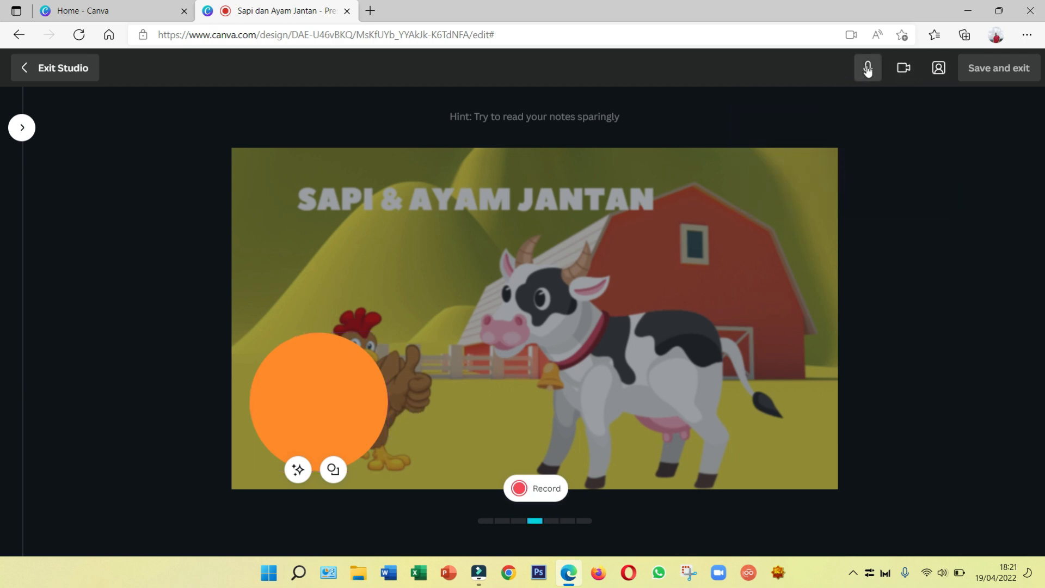
left_click(868, 68)
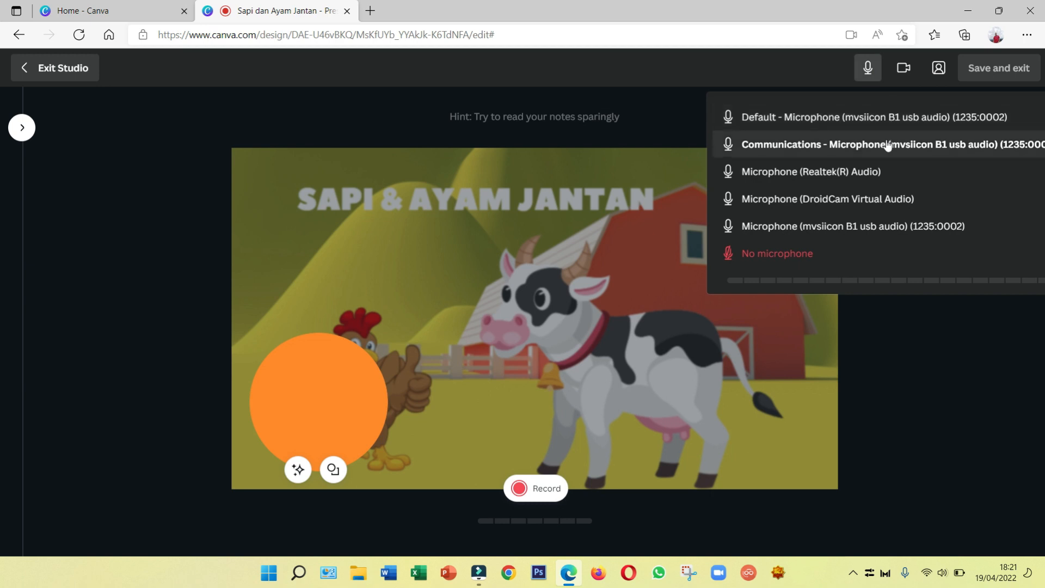
left_click(893, 334)
left_click(526, 488)
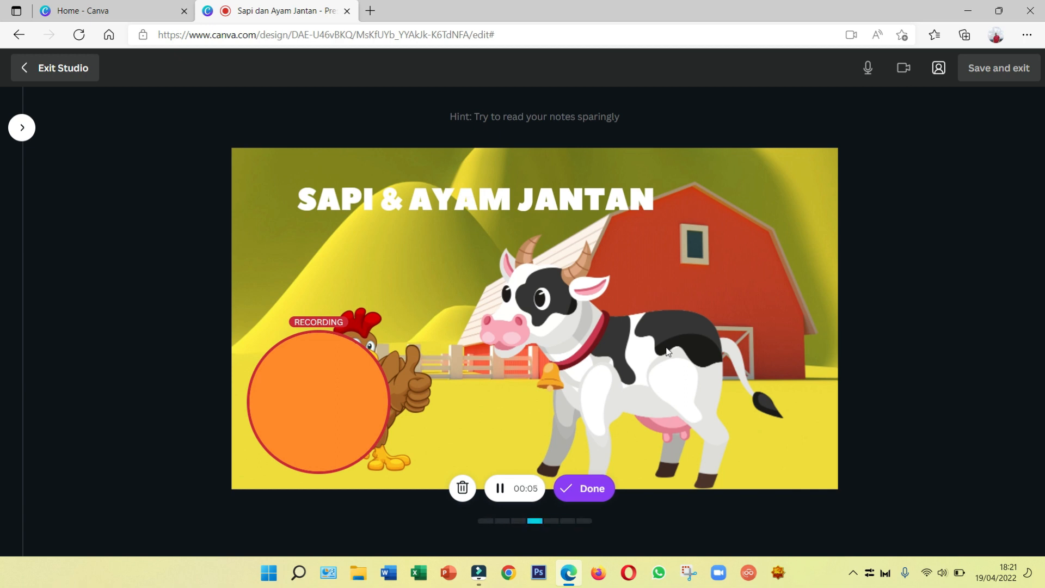
left_click(591, 490)
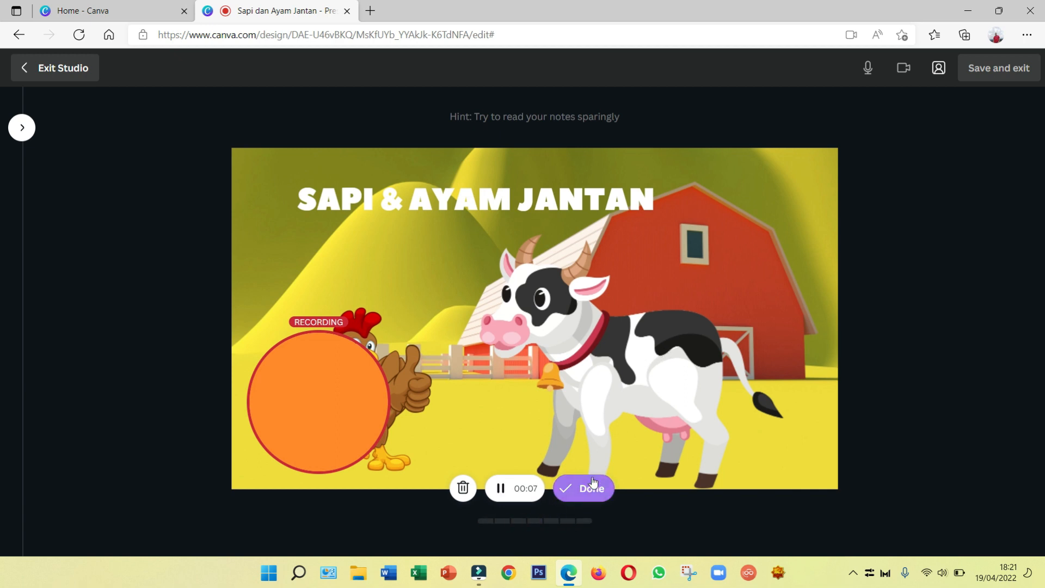
Save the finished narration recording to the design and return to the cover page
left_click(996, 67)
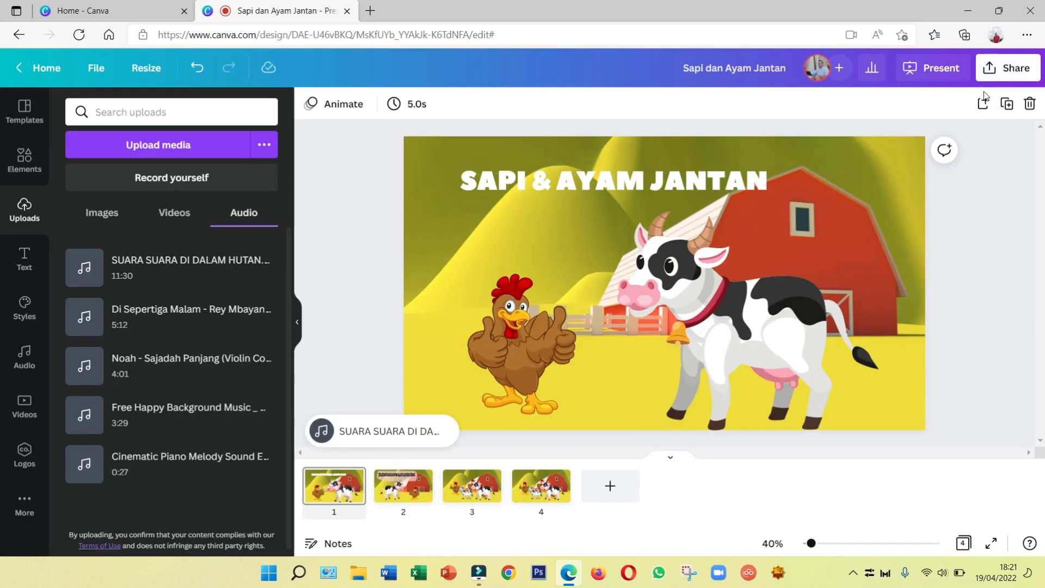
left_click(334, 490)
left_click(405, 492)
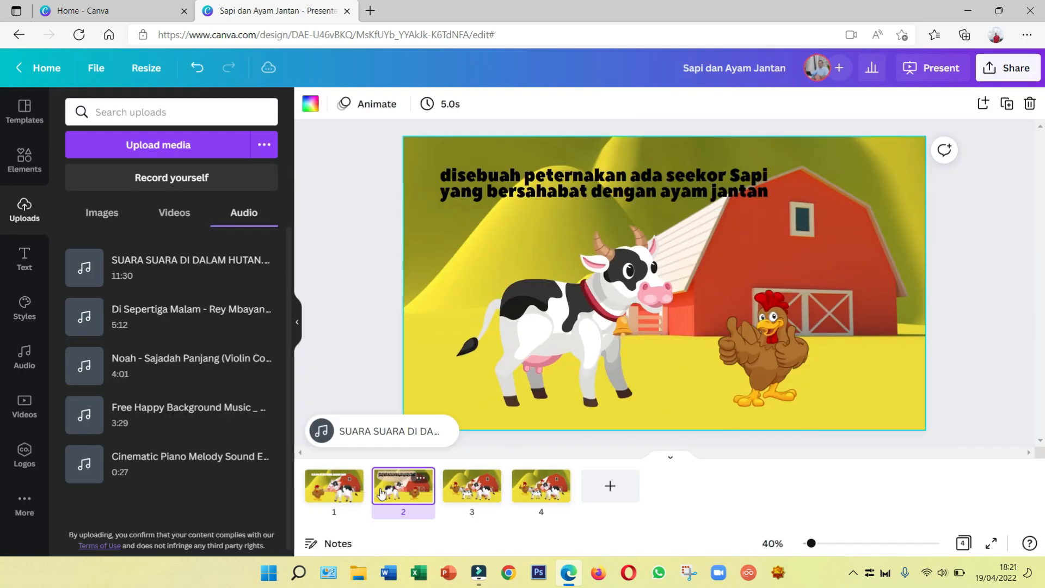
left_click(334, 486)
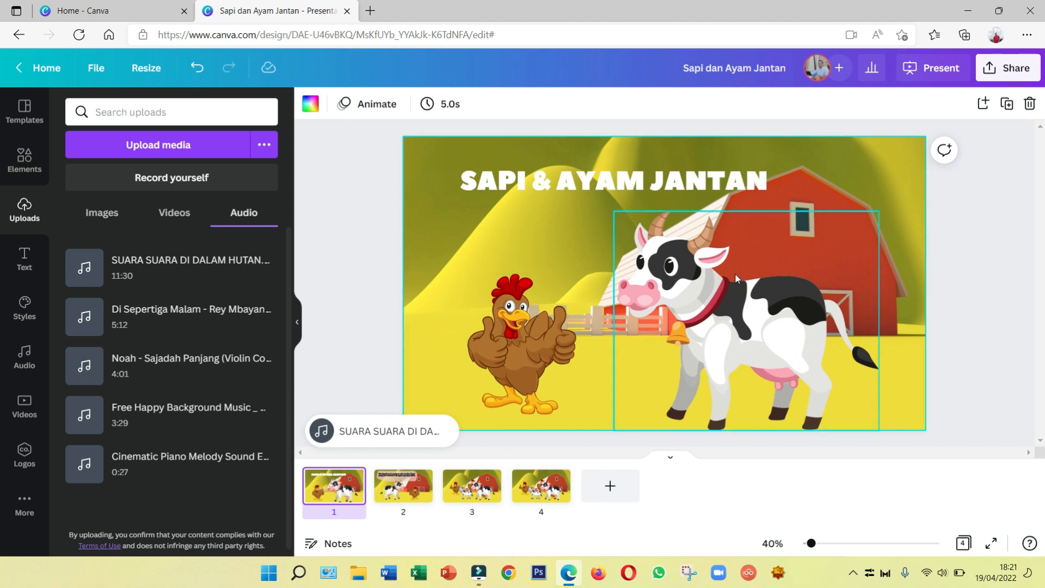
key("ctrl+v")
Shrink the round narration recording to a small circle and place it in the cover page's upper-right corner
left_click(496, 335)
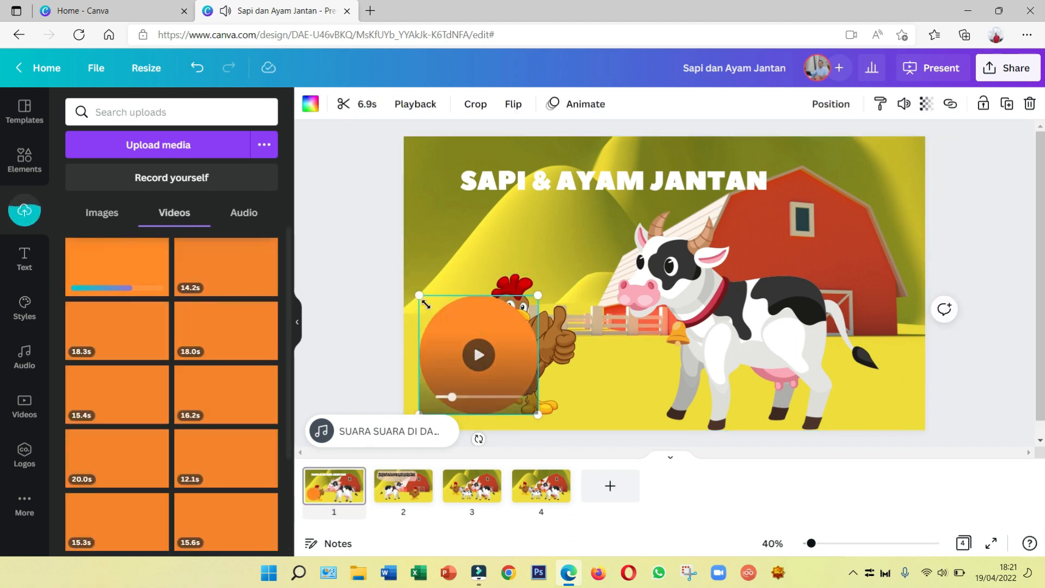
left_click_drag(421, 297, 895, 161)
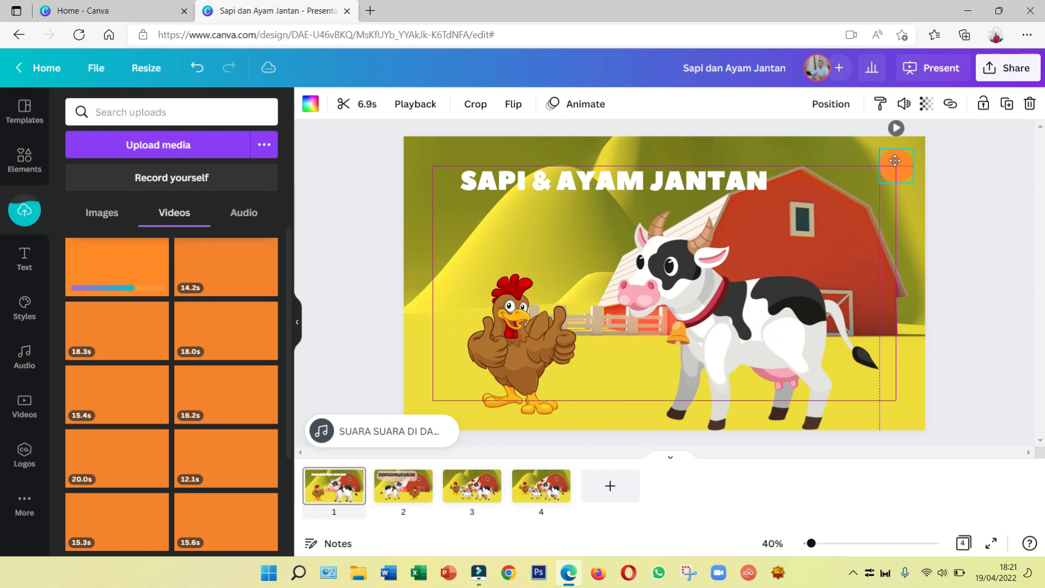
left_click(967, 278)
Present the design full screen to preview the narrated cover and page 2, then look through the four pages in the editor
left_click(934, 73)
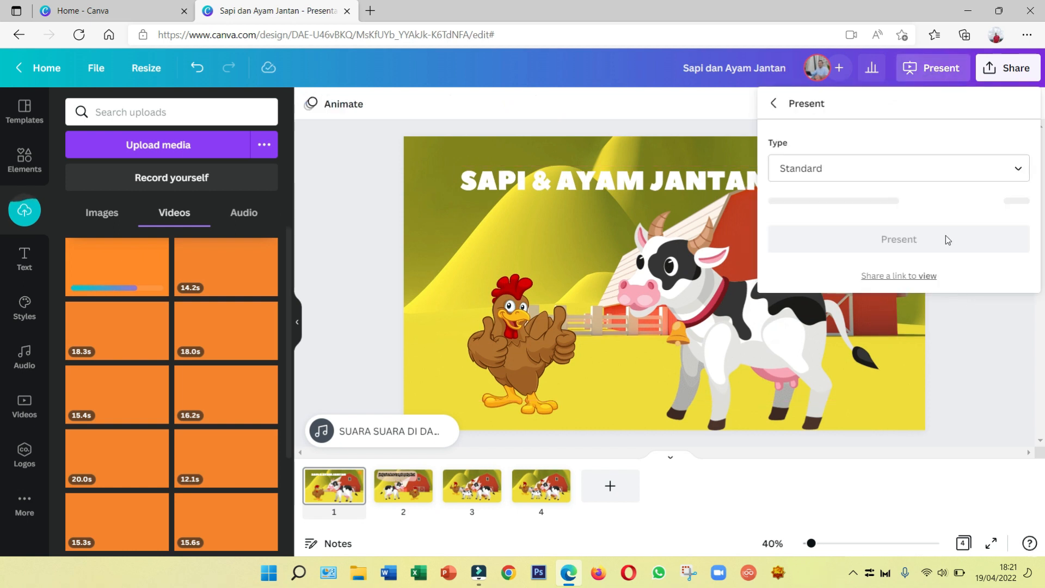
left_click(908, 210)
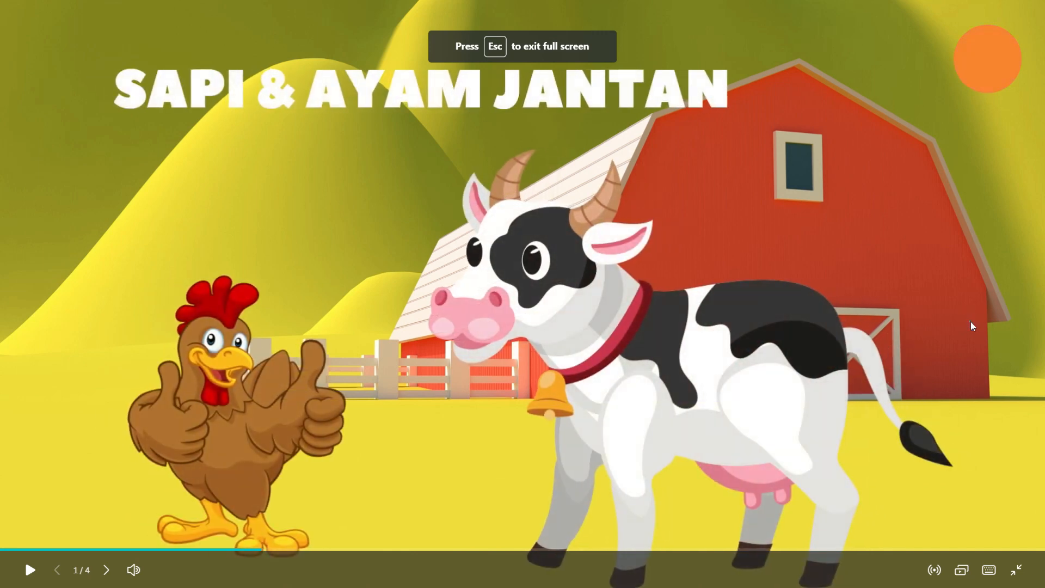
left_click(890, 258)
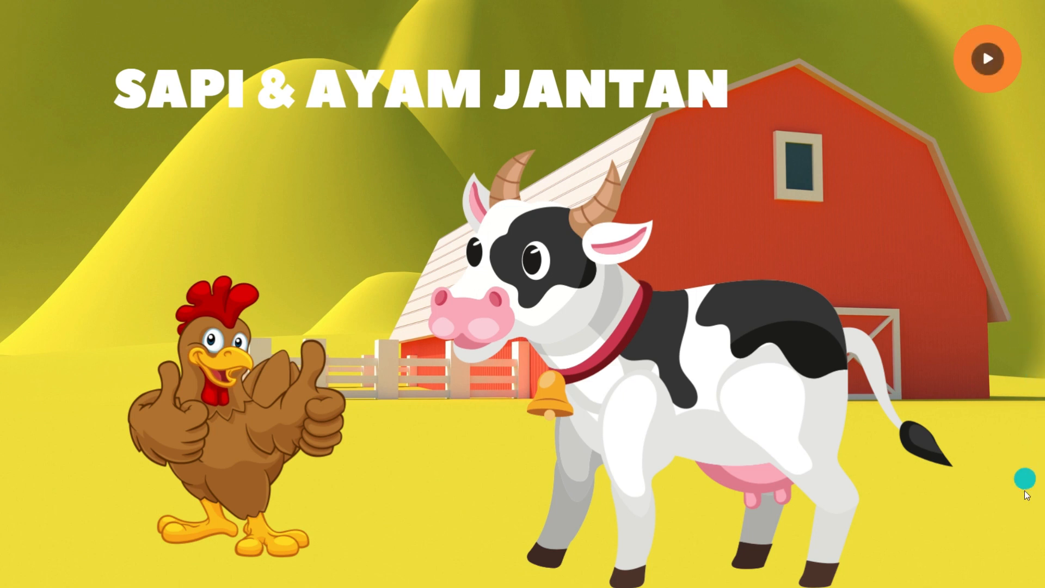
left_click(1037, 318)
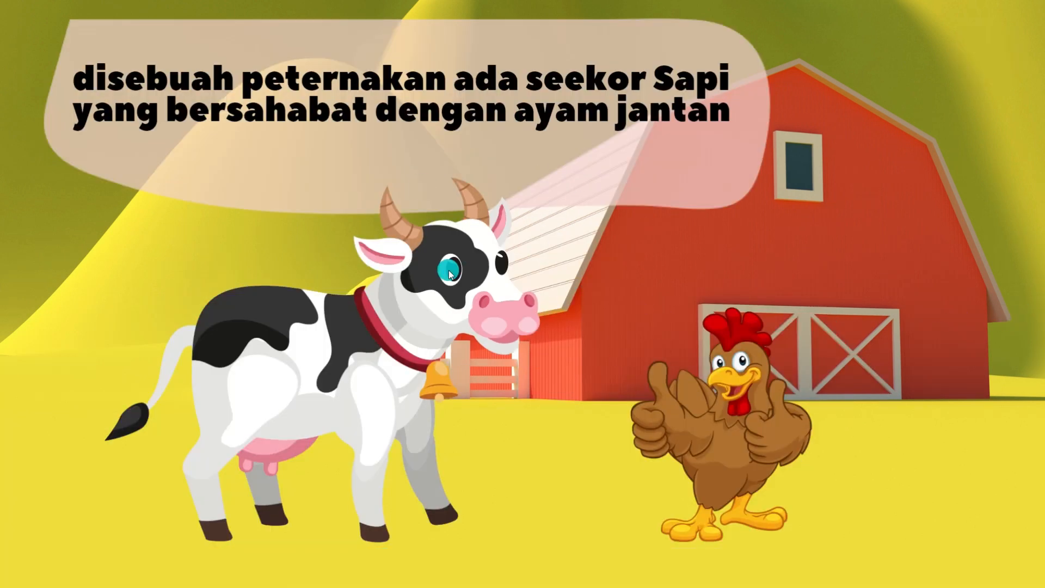
key("Escape")
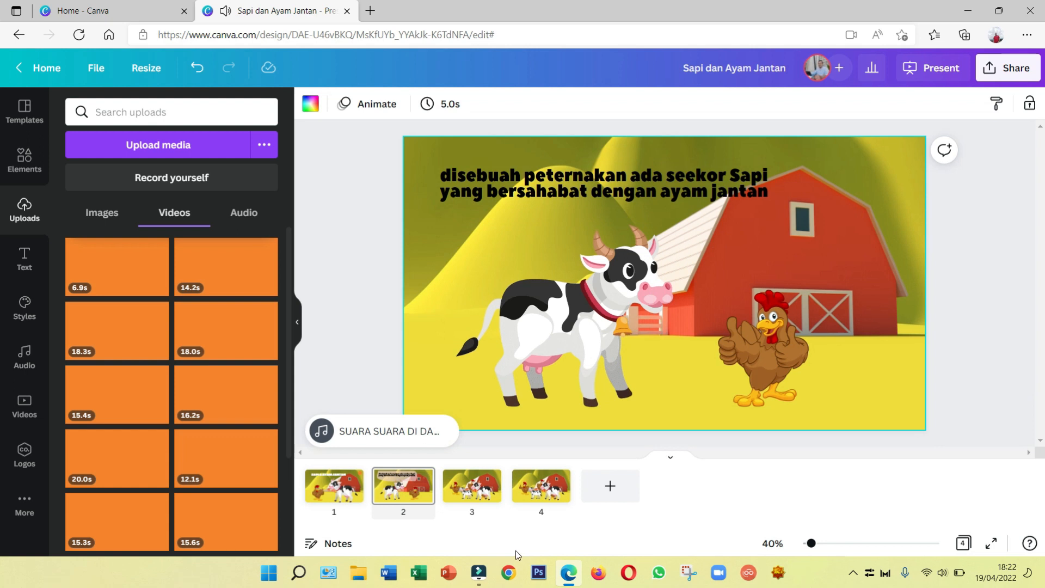
left_click(403, 491)
left_click(352, 492)
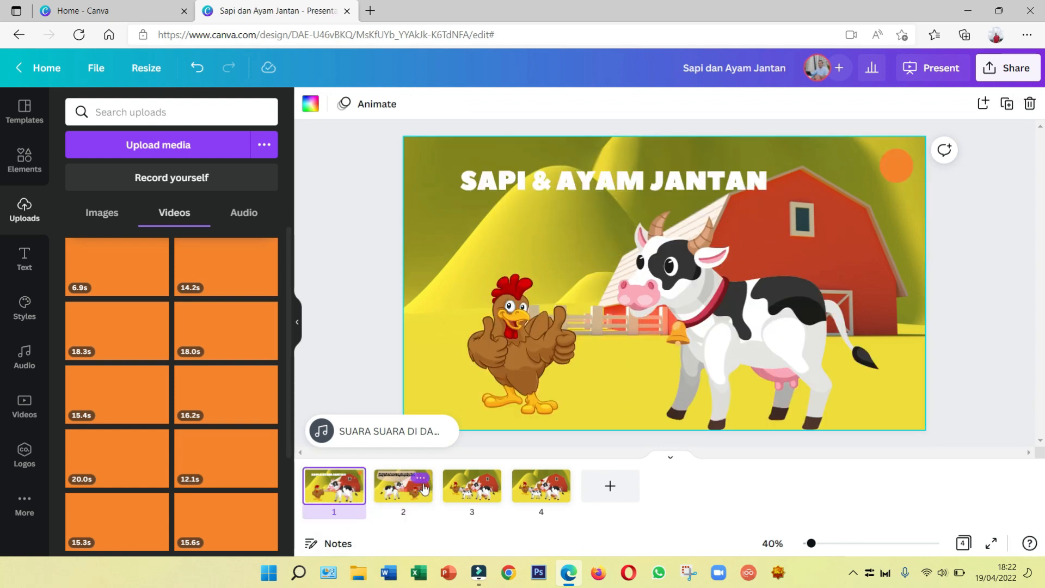
left_click(421, 478)
left_click(472, 487)
left_click(522, 491)
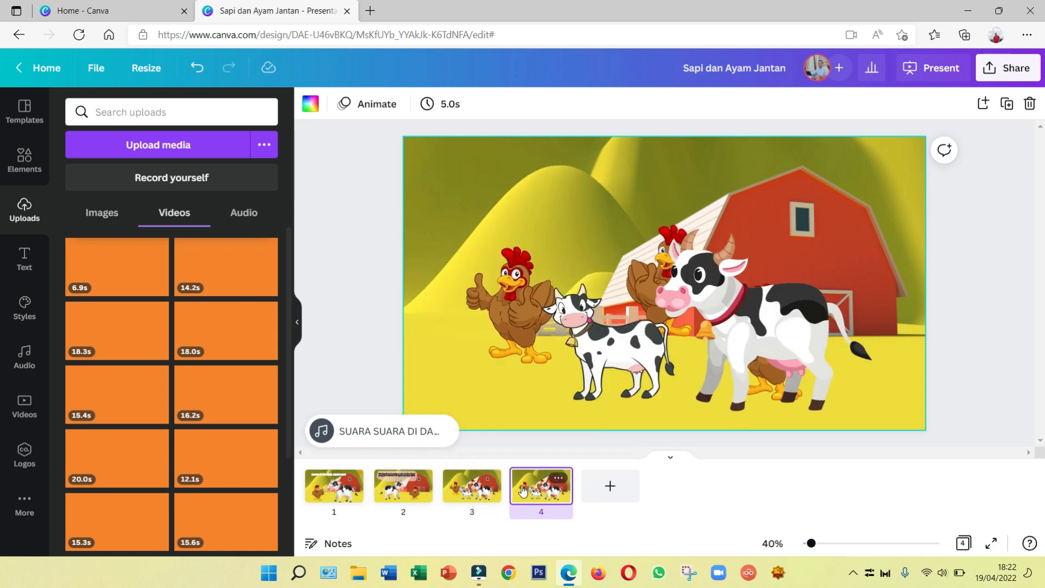
left_click(400, 490)
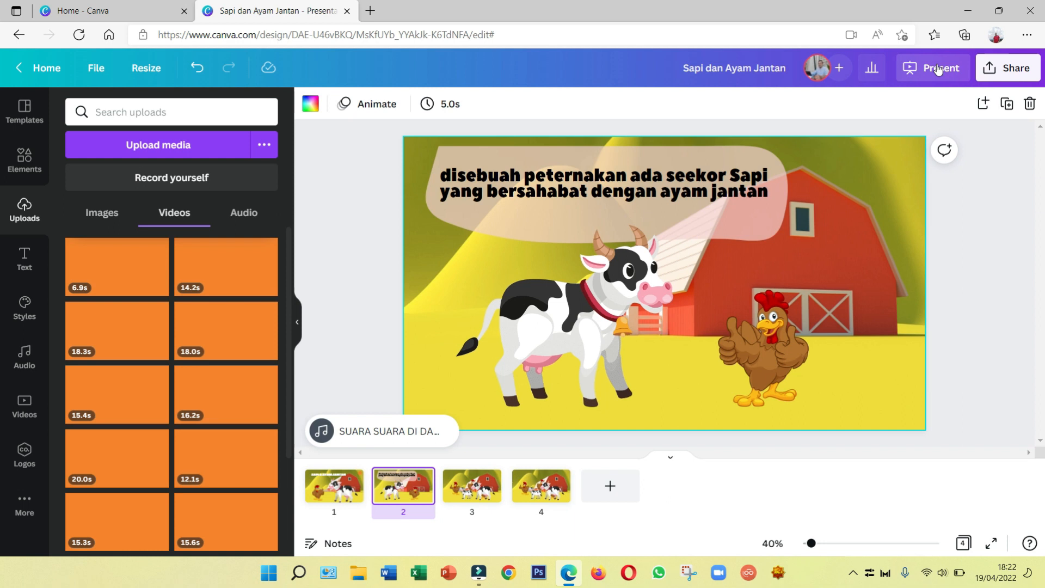
Share the design with "Anyone with the link" at "Can view" access, and copy the link
left_click(1001, 67)
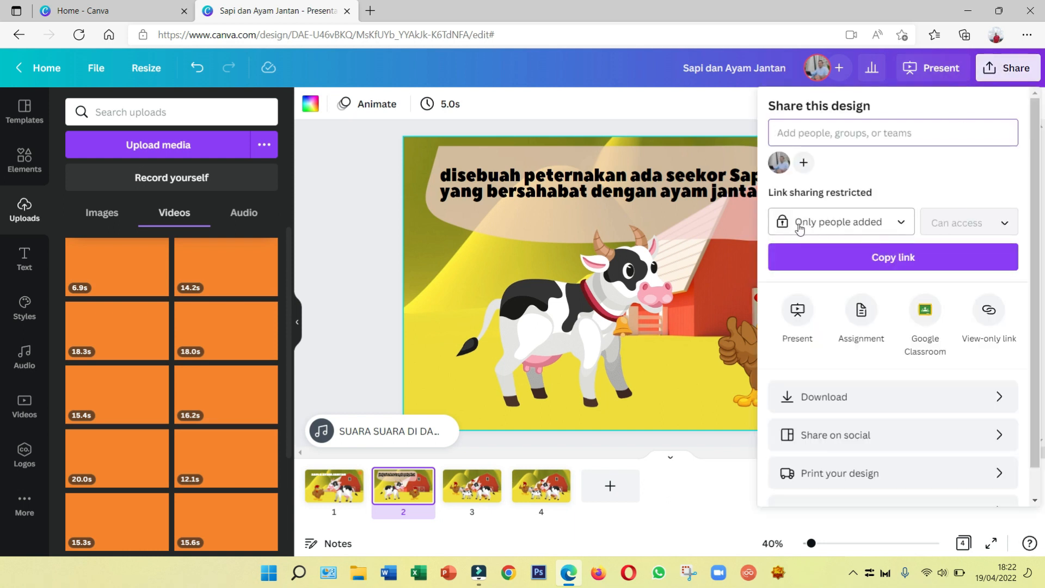
left_click(896, 231)
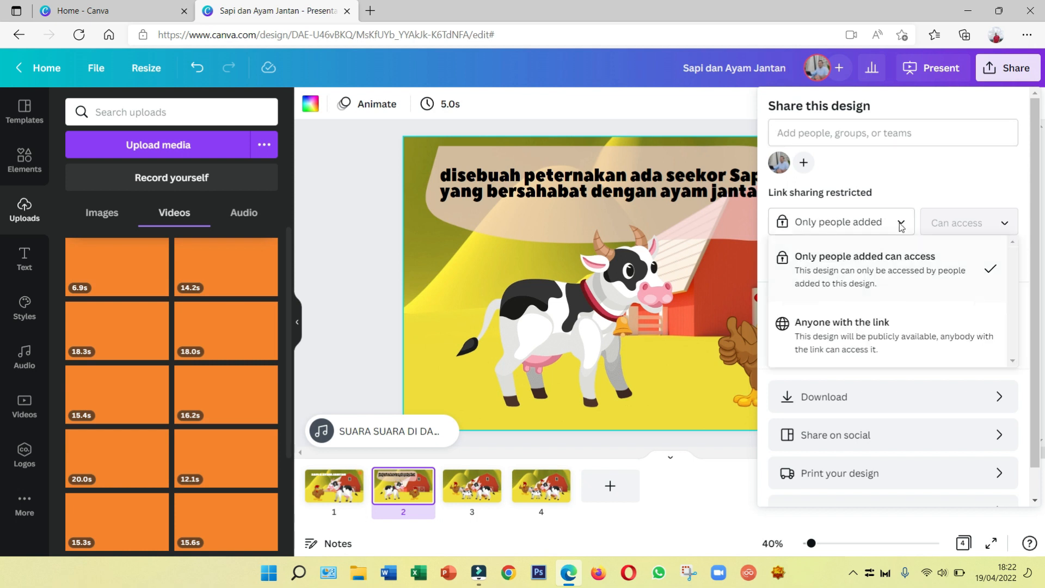
left_click(877, 337)
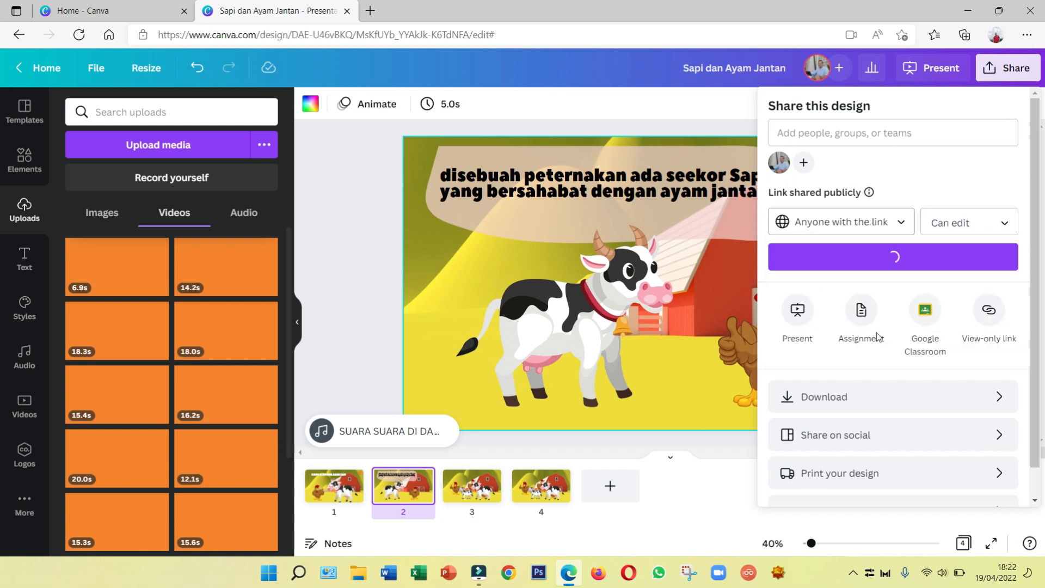
left_click(994, 227)
left_click(976, 252)
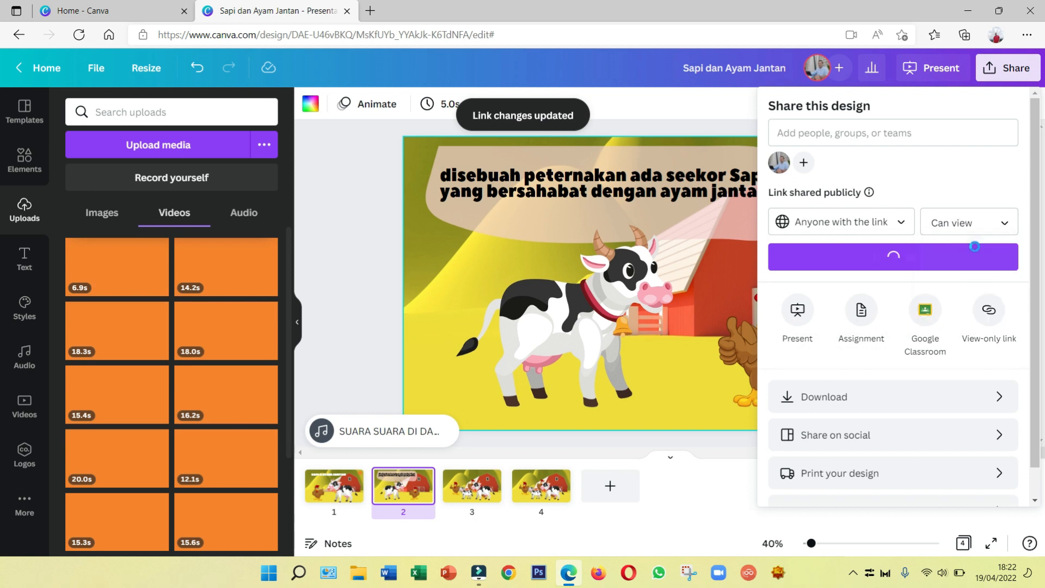
left_click(895, 256)
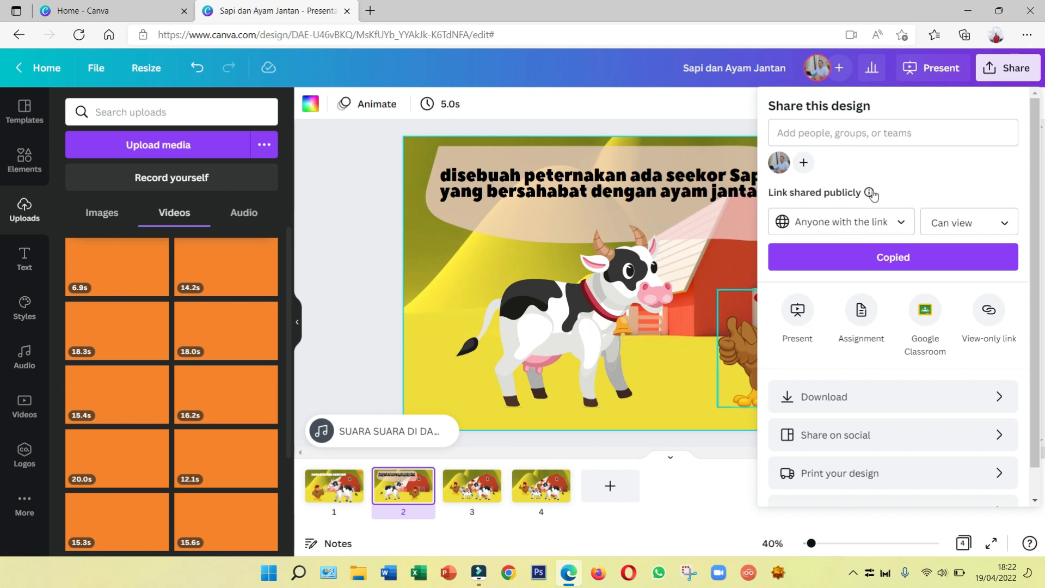
left_click(949, 79)
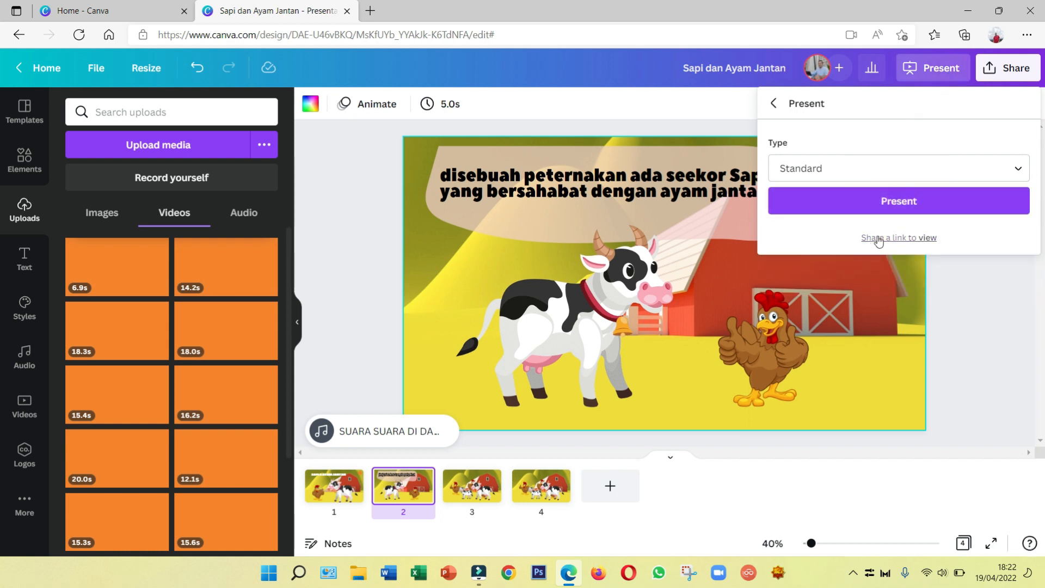
left_click(708, 111)
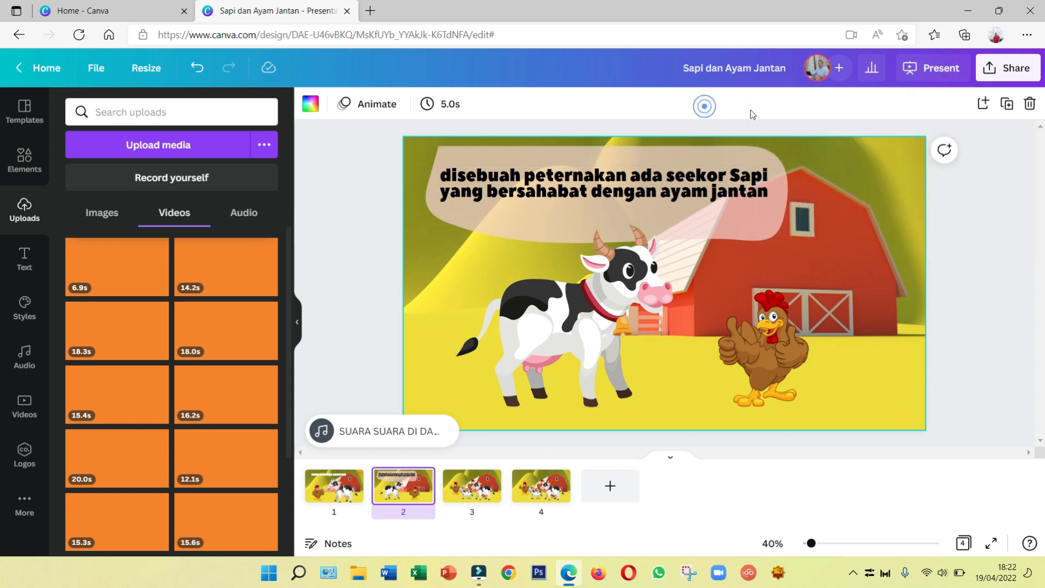
Download all four pages of the design as an MP4 video
left_click(996, 74)
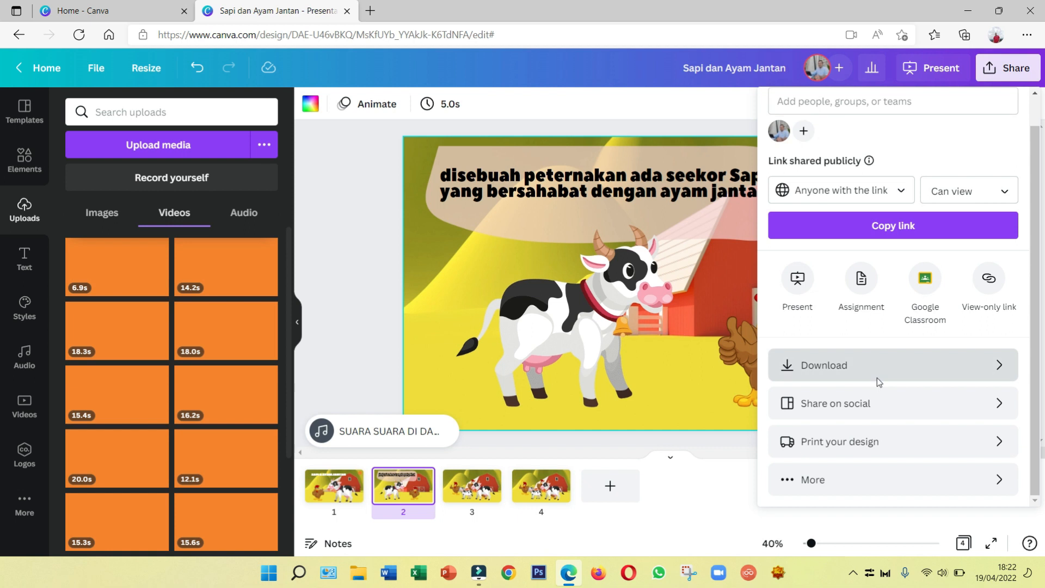
left_click(879, 381)
left_click(950, 162)
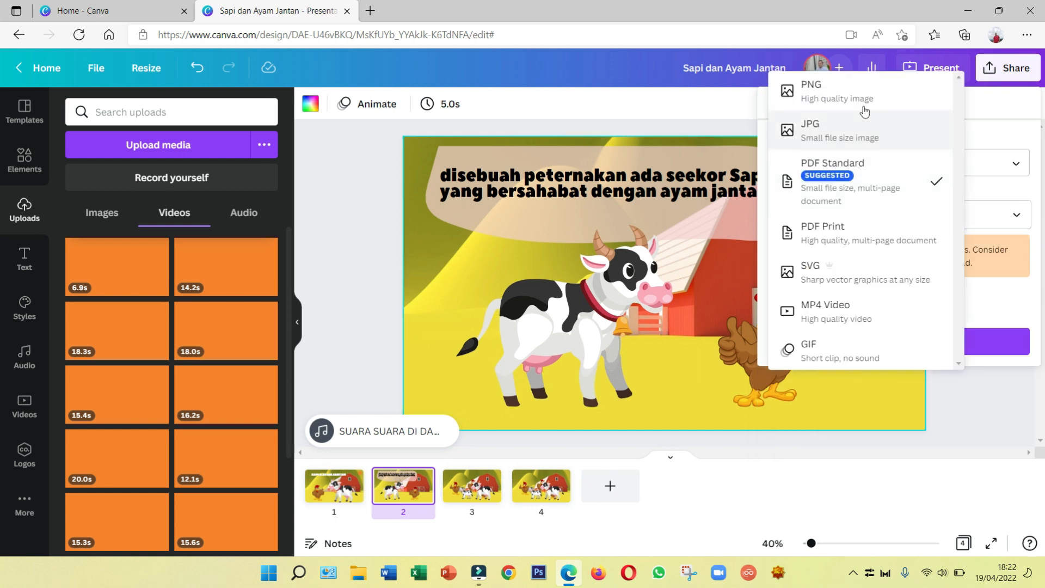
left_click(856, 312)
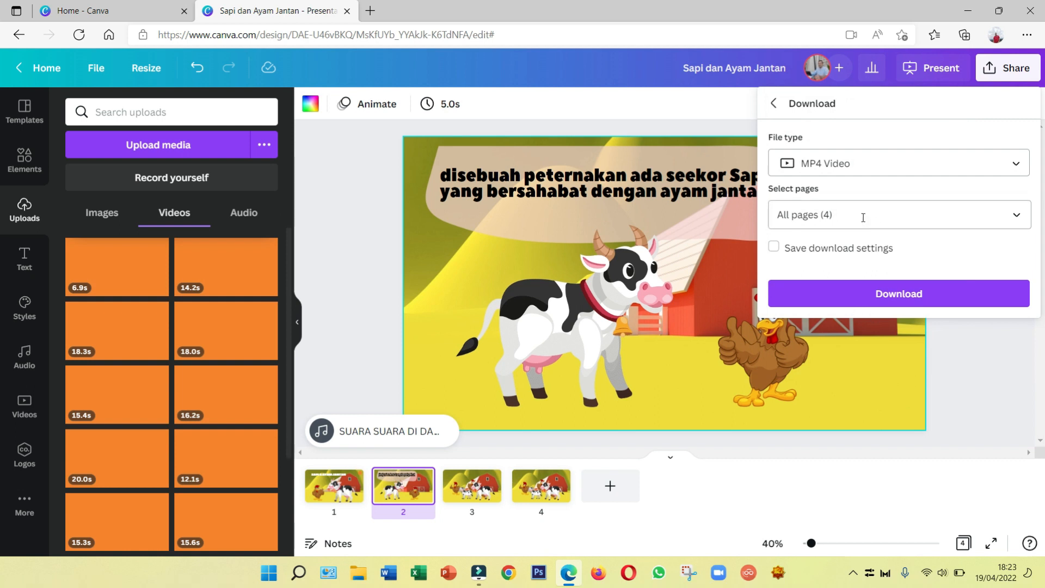
left_click(902, 292)
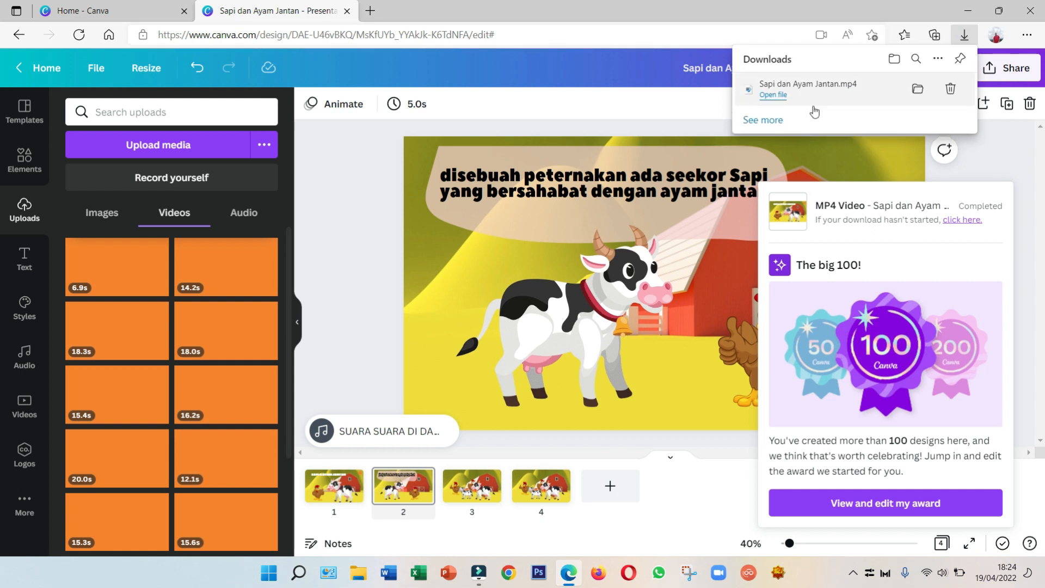
Show the downloaded "Sapi dan Ayam Jantan" video in its folder, play it to check the result, and return to the Canva design
left_click(918, 89)
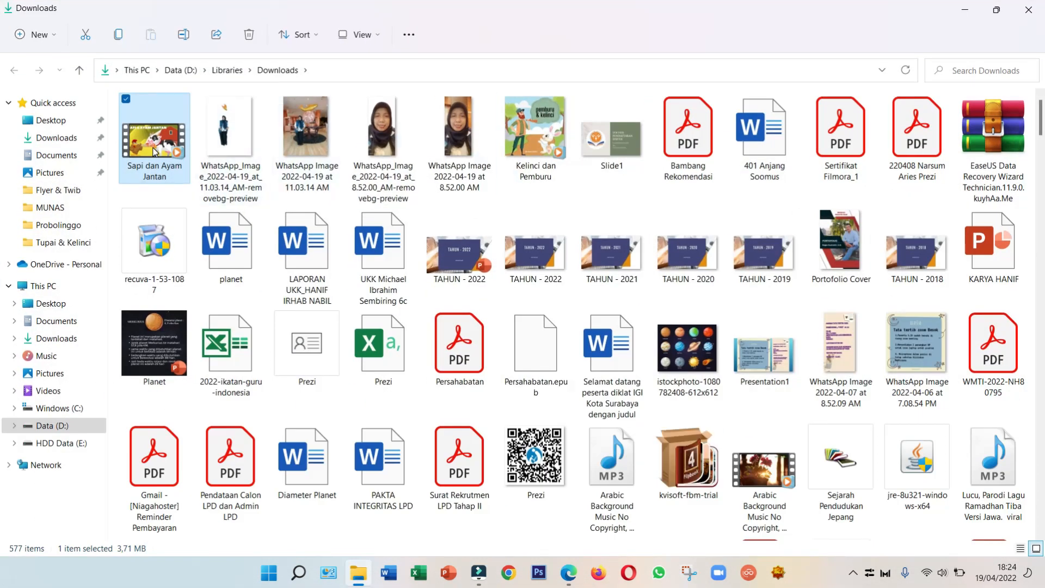
double_click(154, 151)
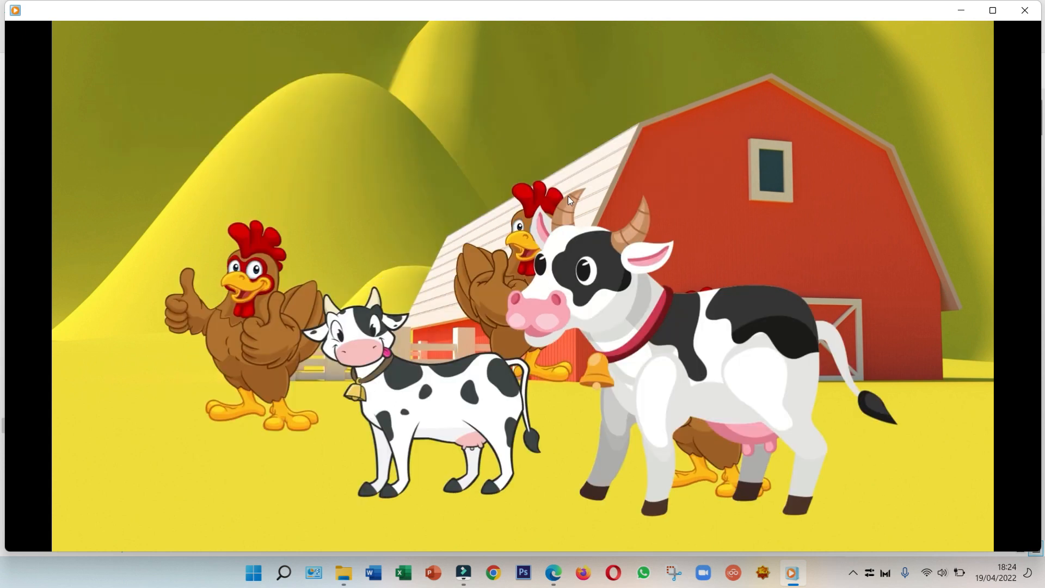
left_click(1025, 10)
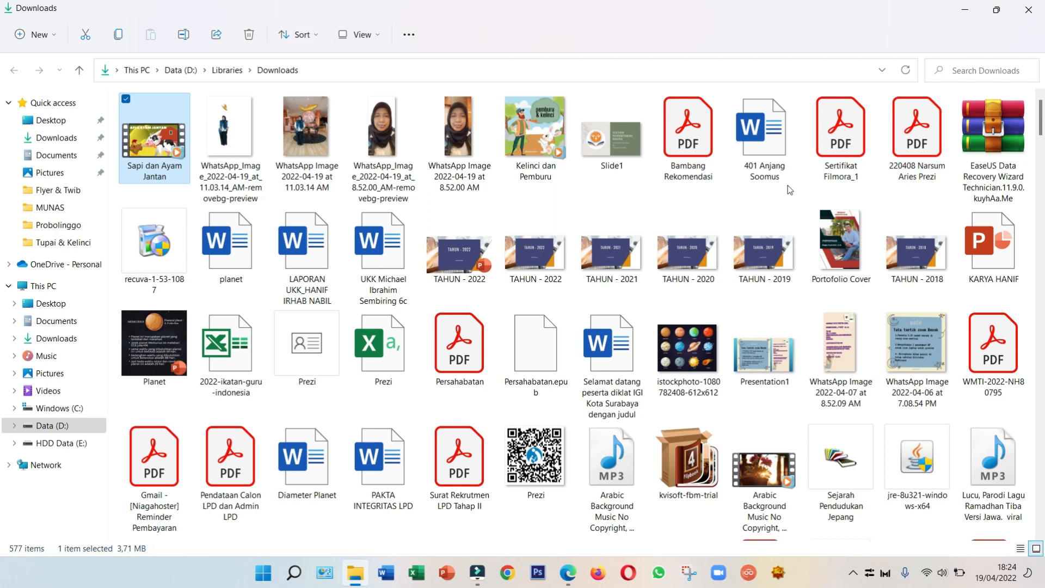
left_click(578, 566)
left_click(988, 162)
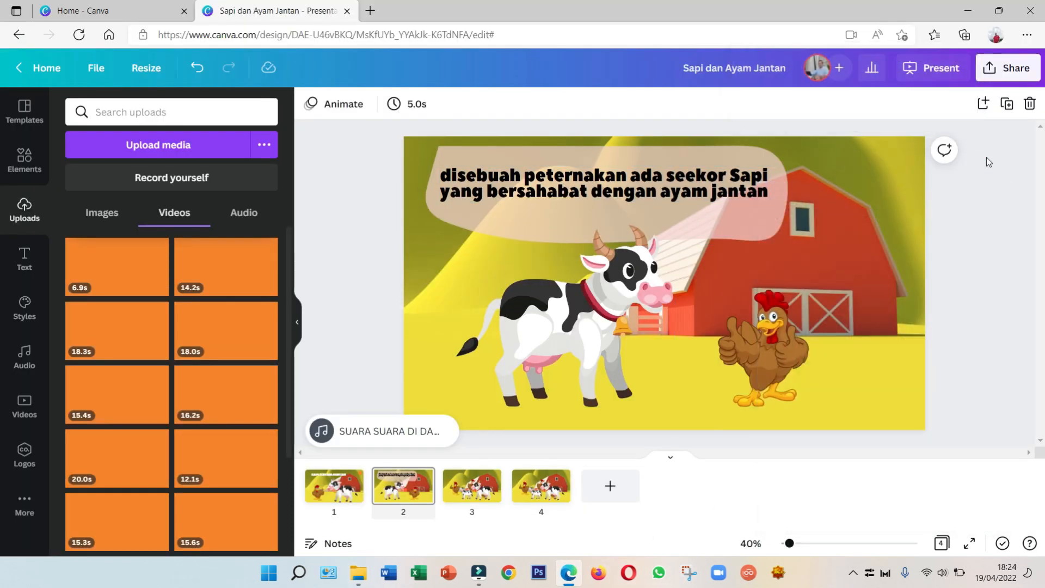